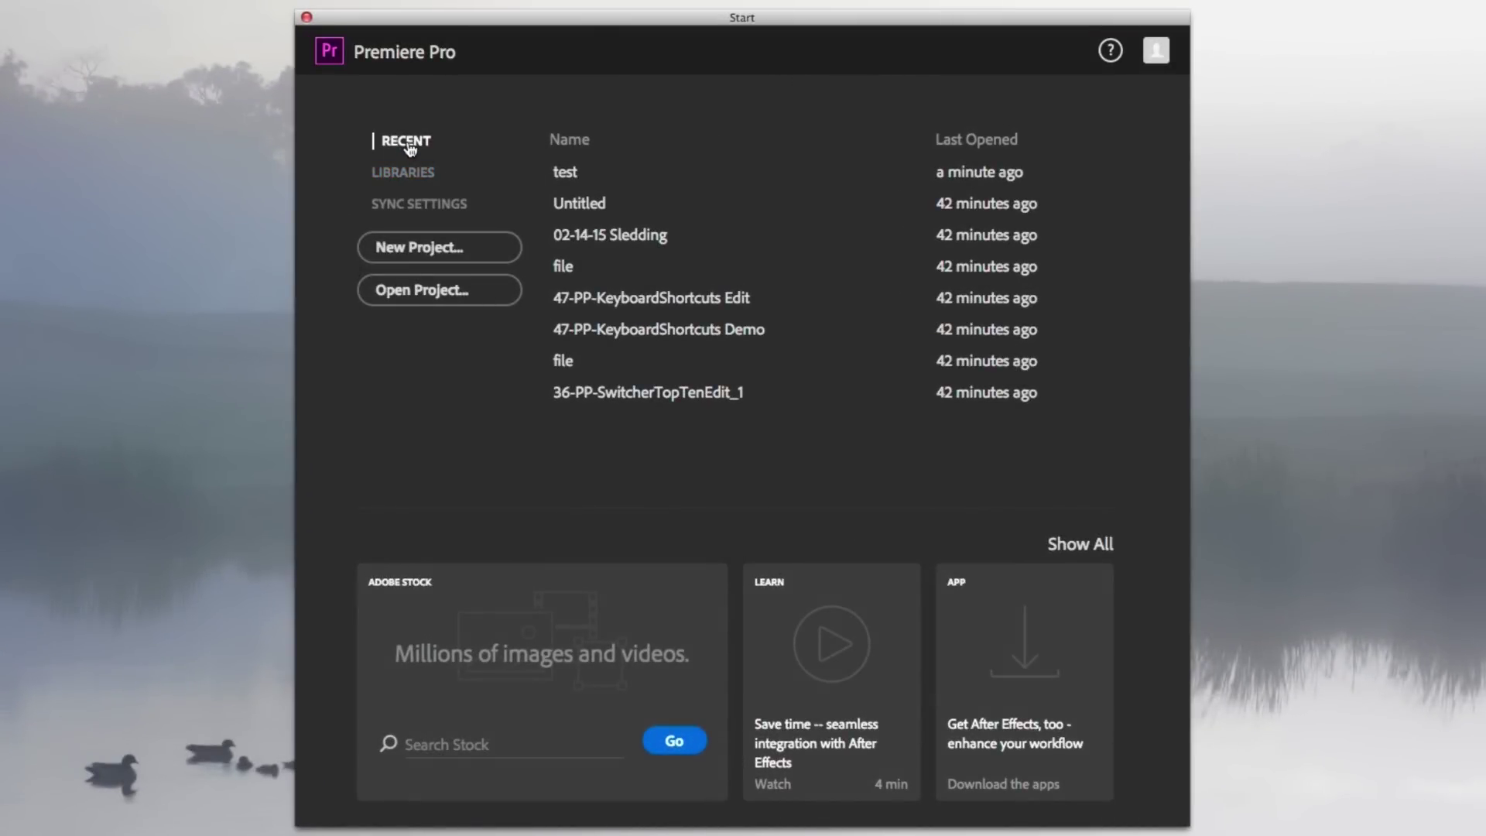
Browse the Start screen's Libraries, Sync Settings and Recent tabs, then show the test project's six items
left_click(413, 172)
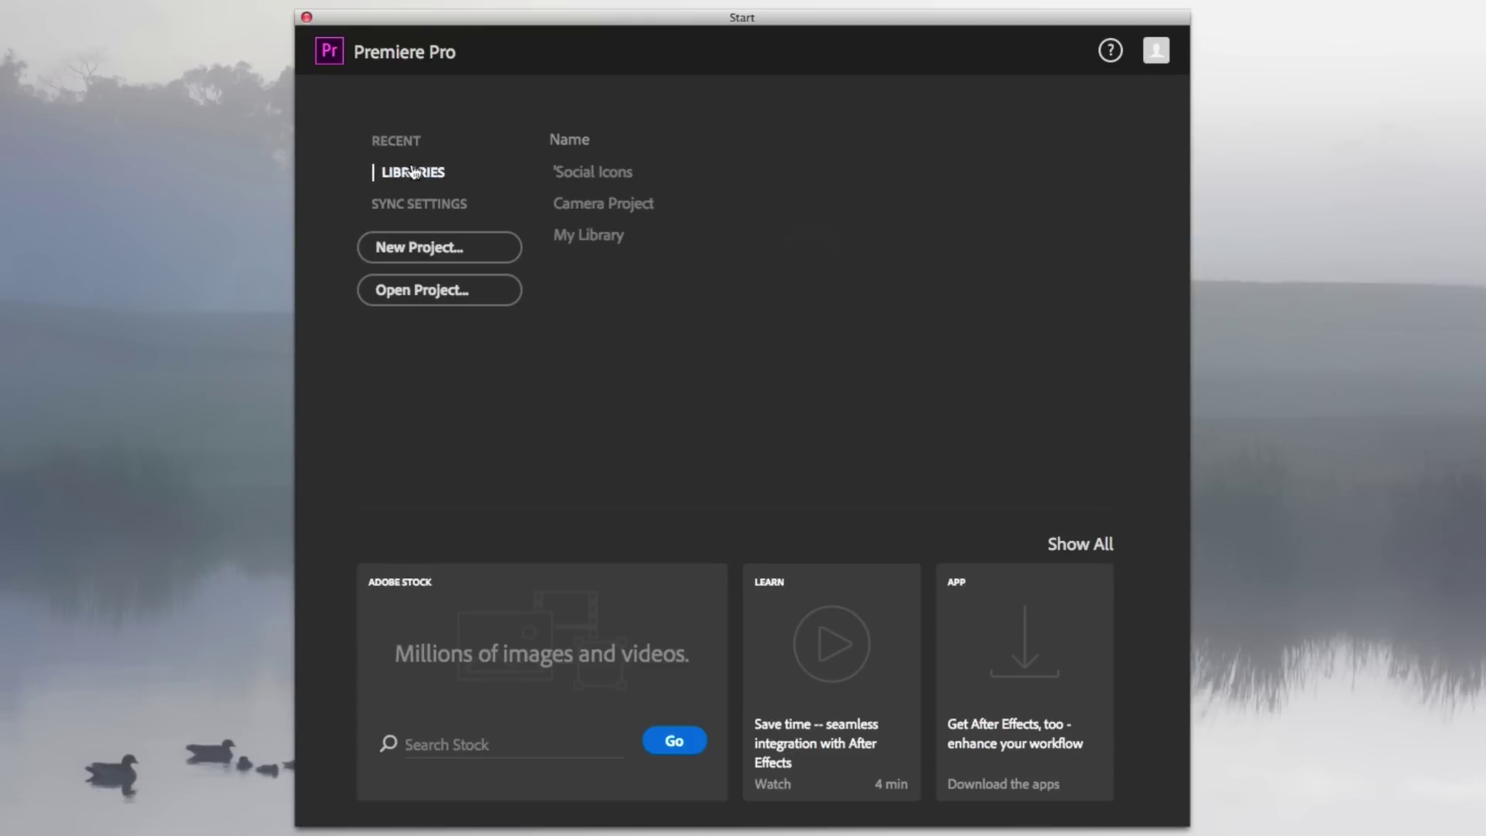
left_click(428, 204)
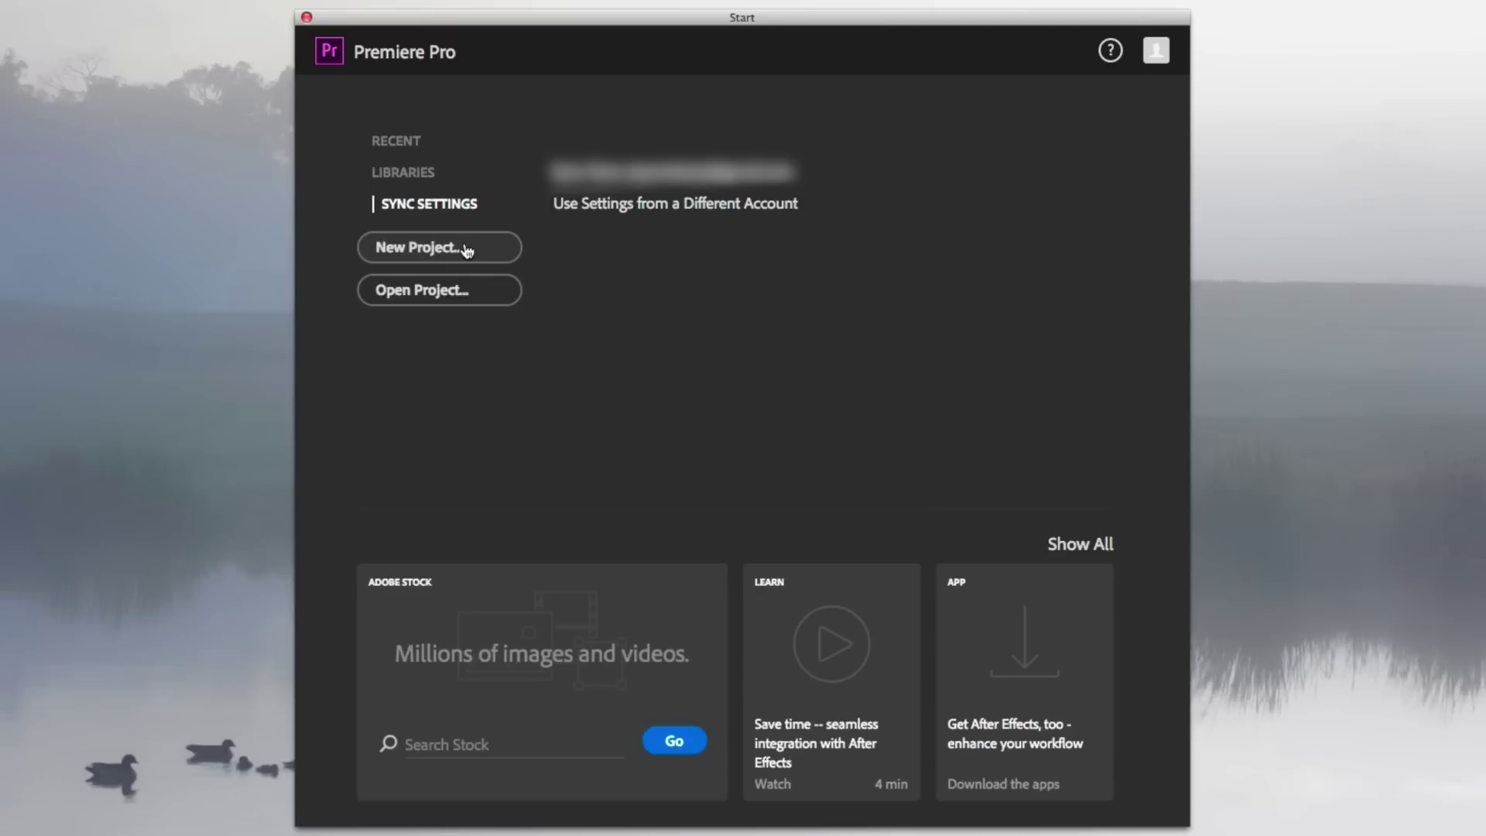
left_click(398, 142)
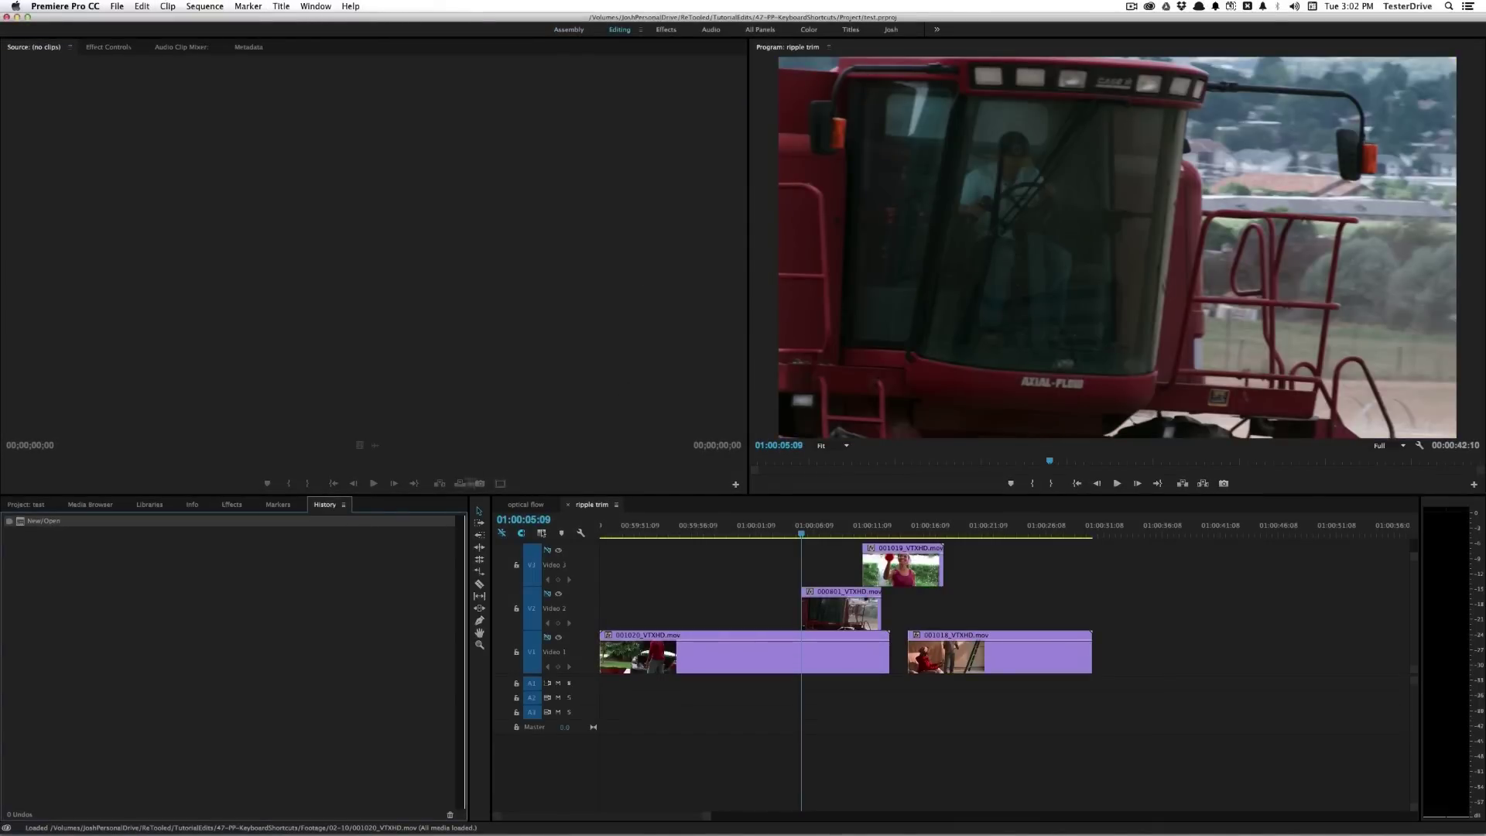
left_click(27, 505)
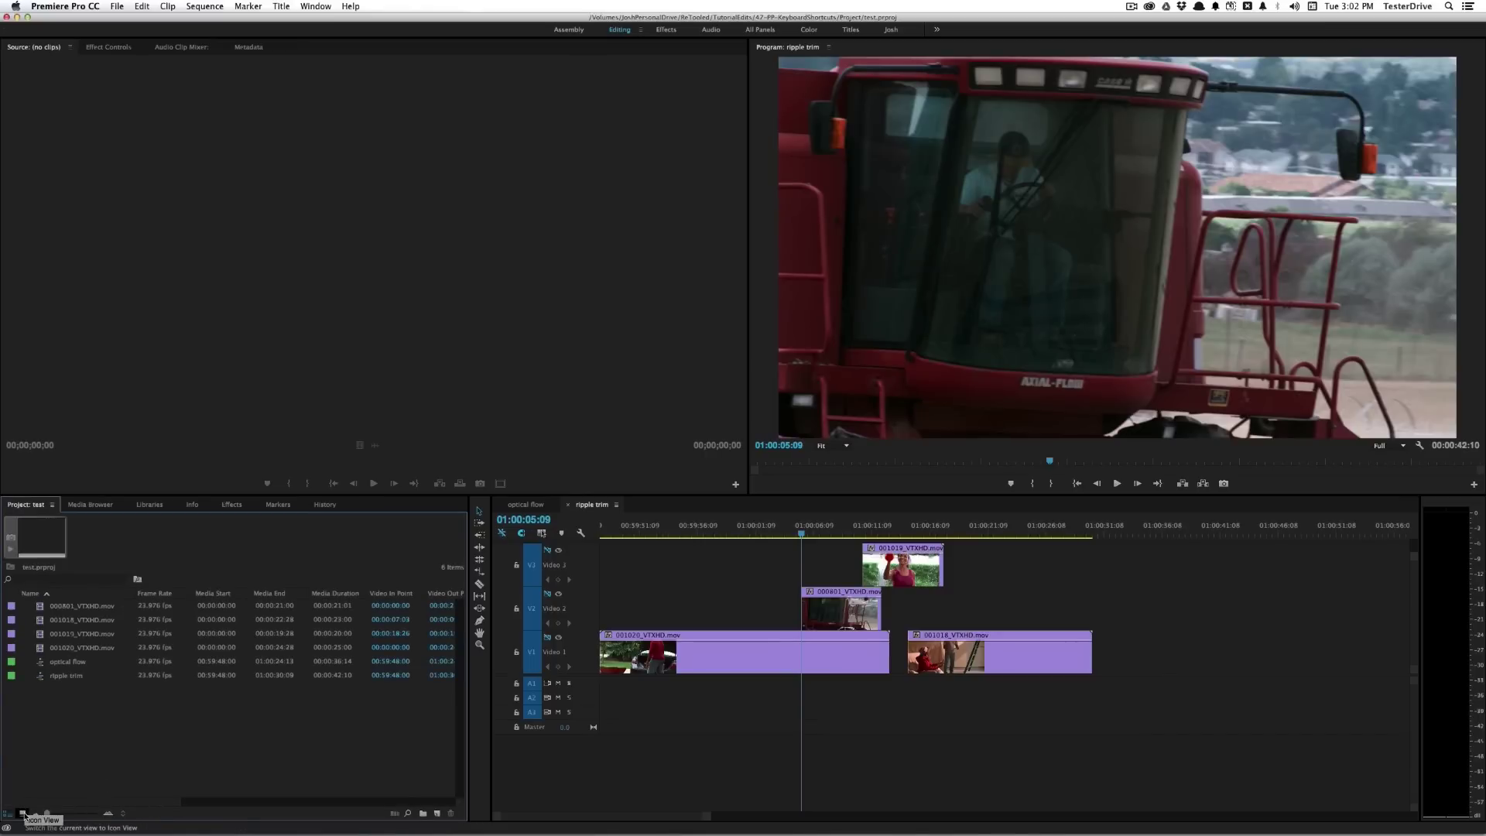
Switch the Project panel to Icon View and size the thumbnails between four and two per row
left_click(23, 814)
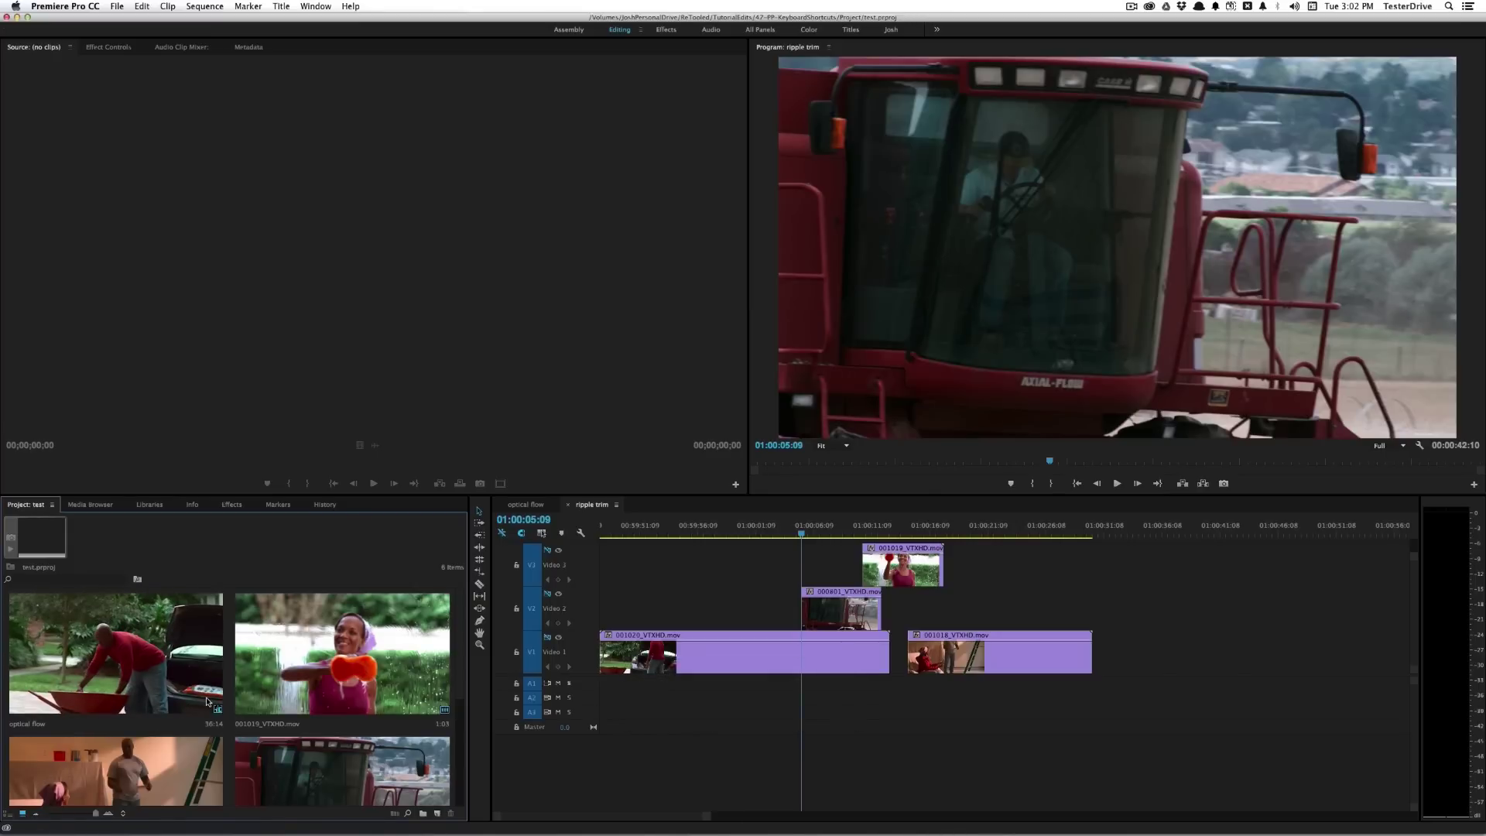
key("minus")
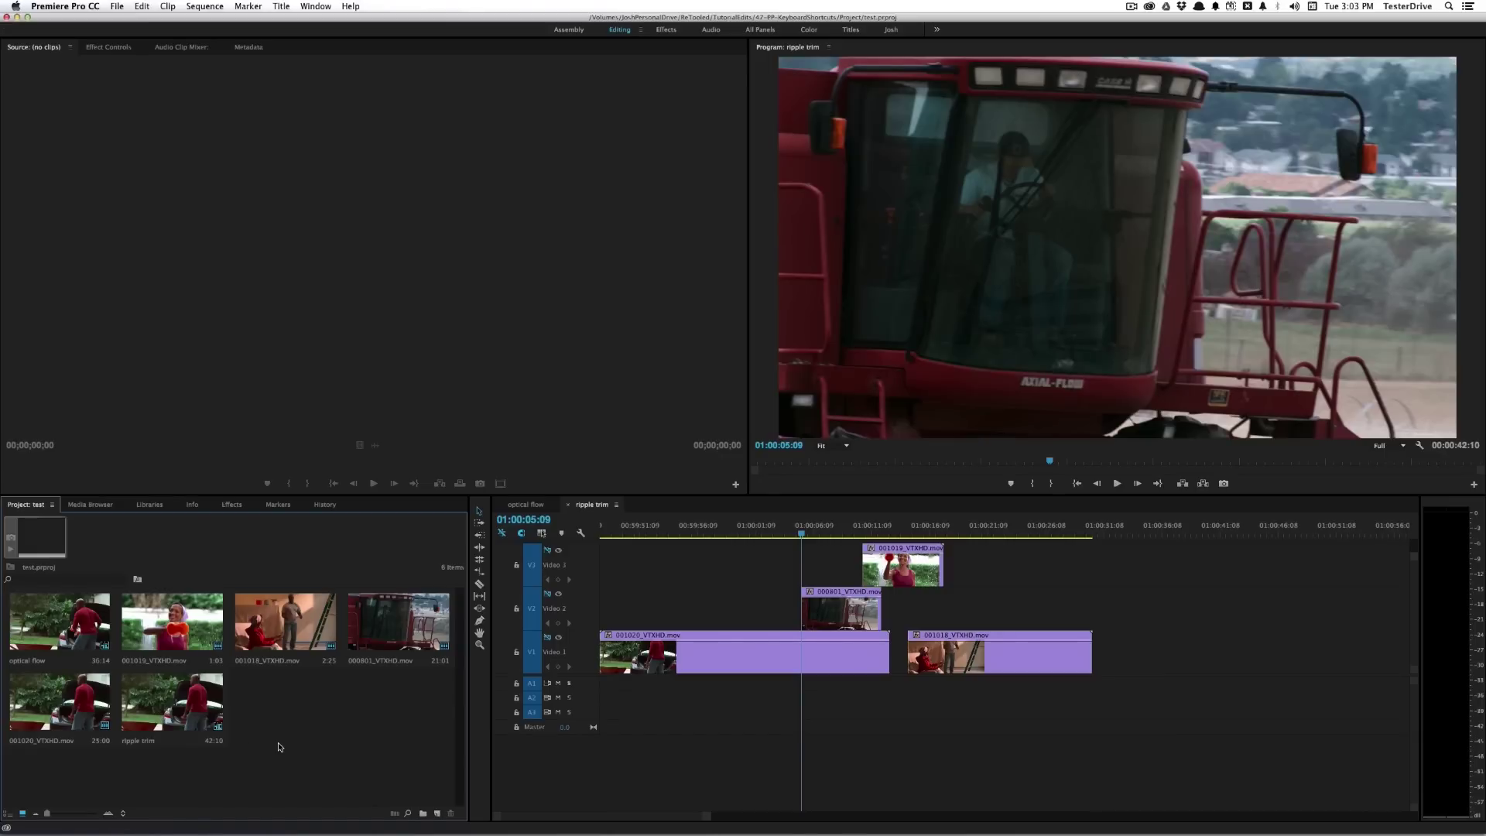
key("equal")
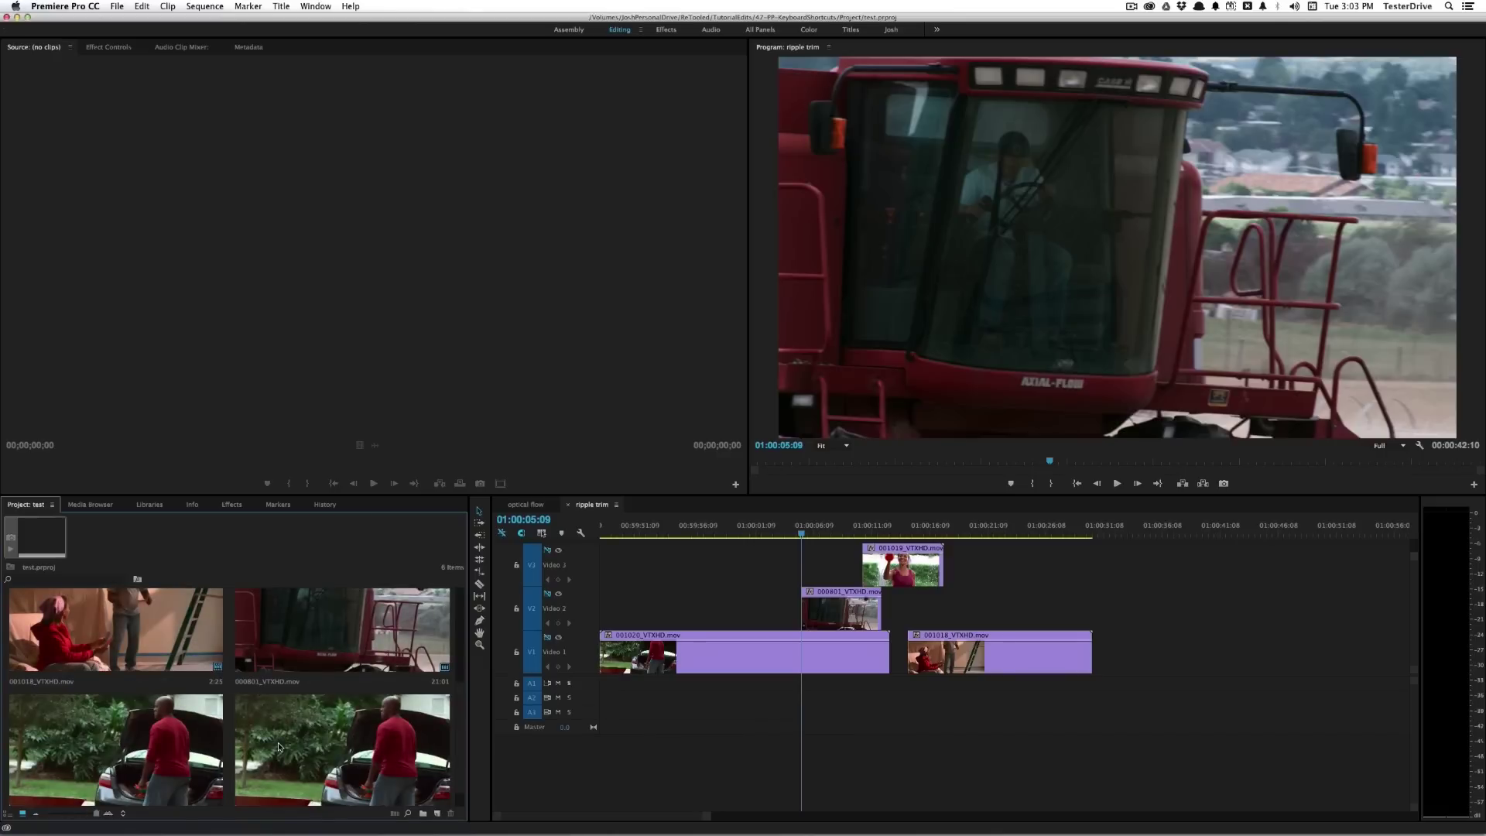
key("minus")
key("minus")
key("equal")
key("equal")
key("minus")
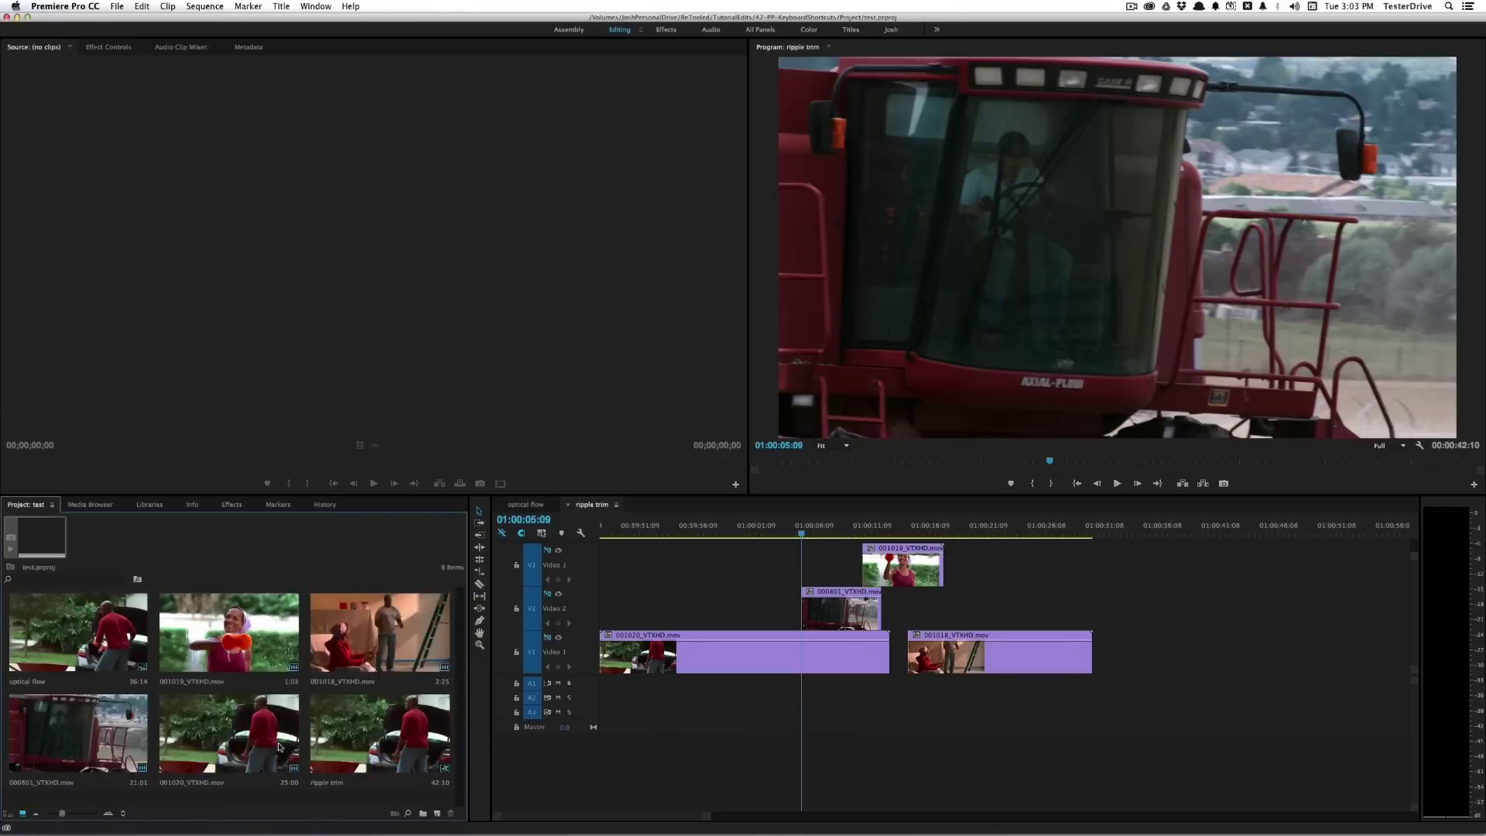
key("minus")
key("equal")
key("equal")
key("equal")
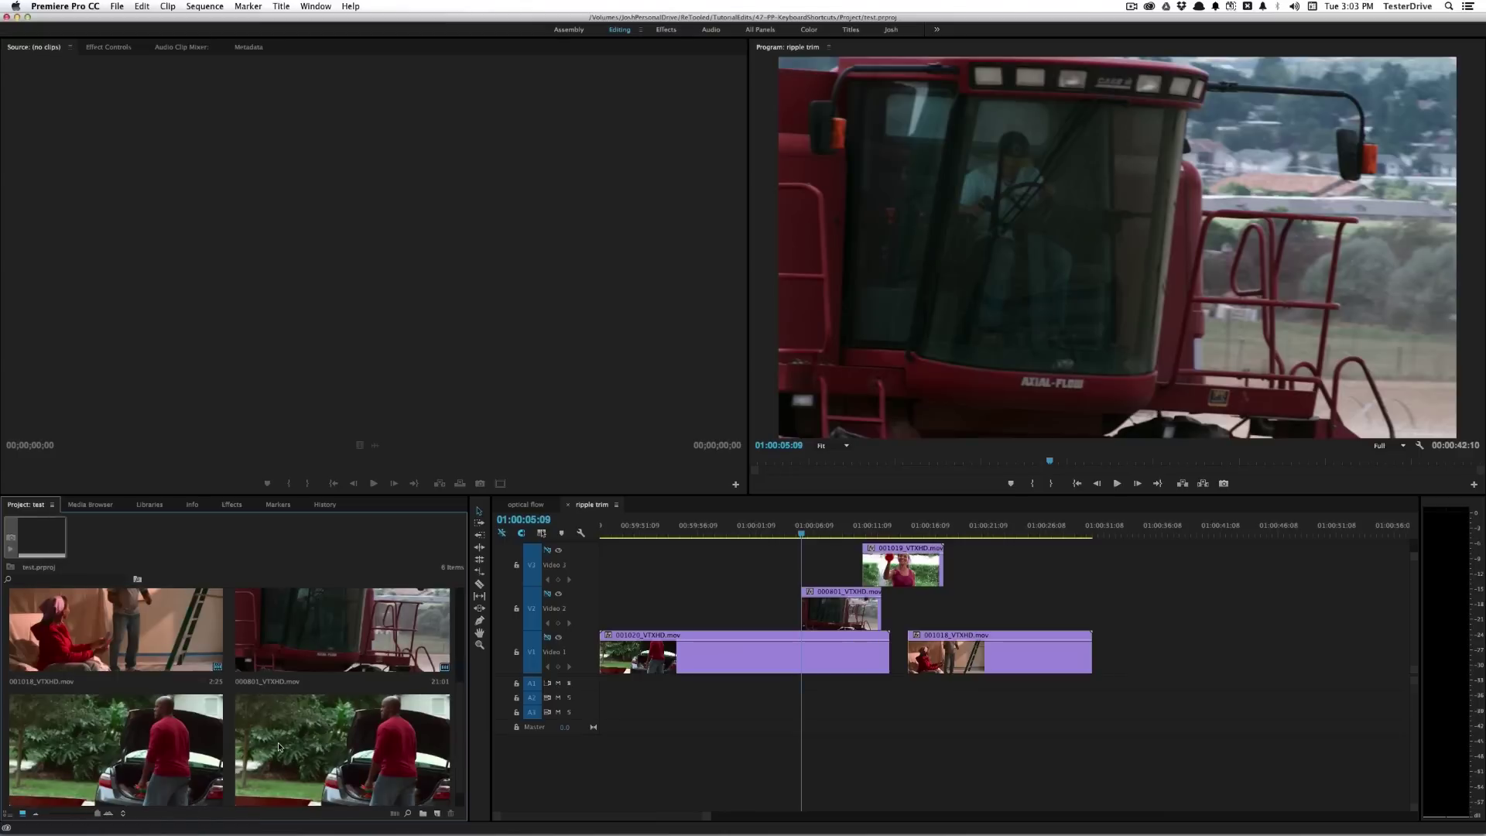
Select the 001018_VTXHD.mov clip, then the optical flow sequence
left_click(86, 622)
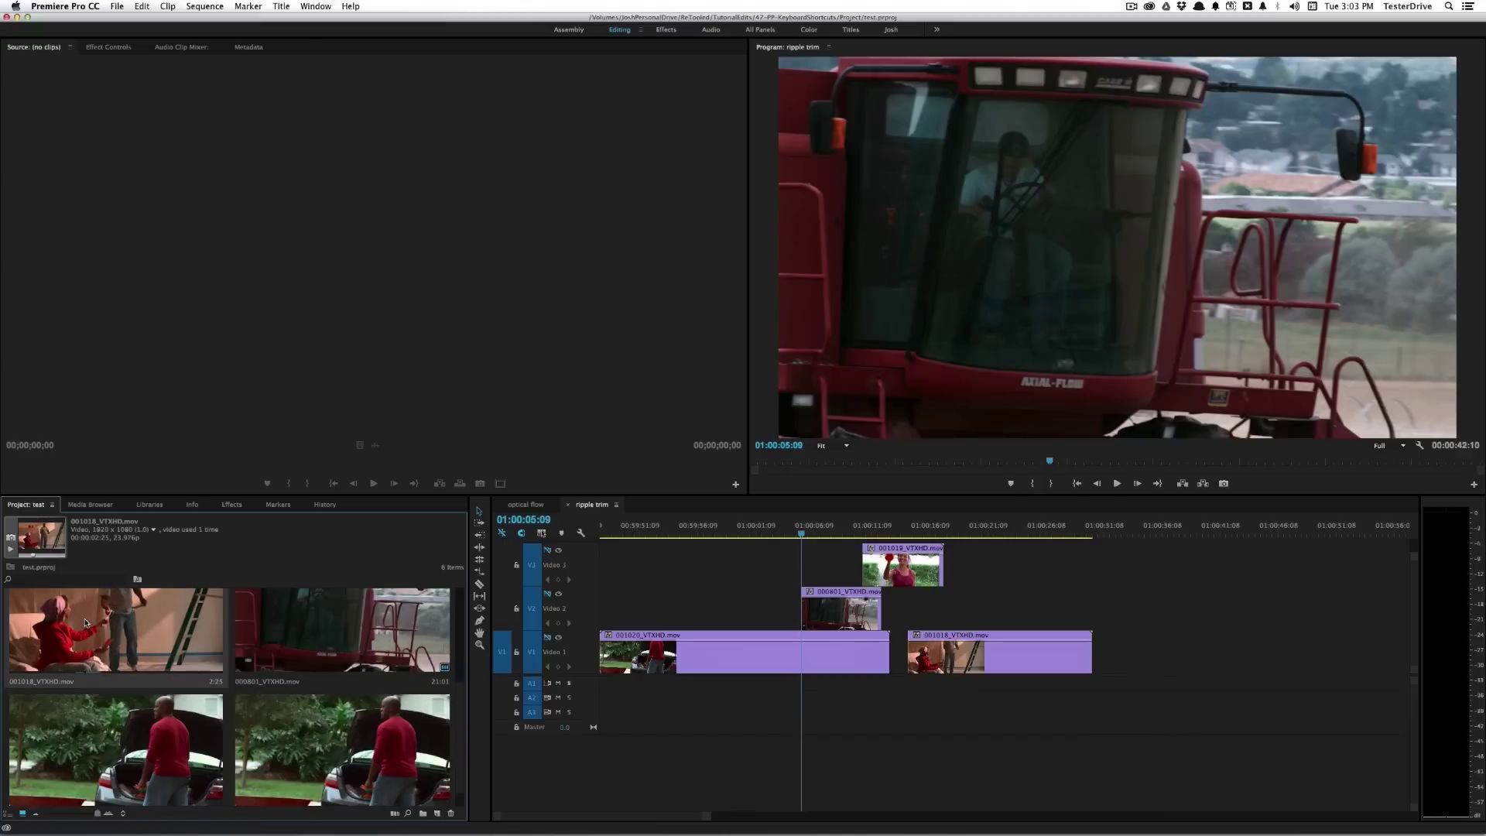
scroll(86, 622, "up", 2)
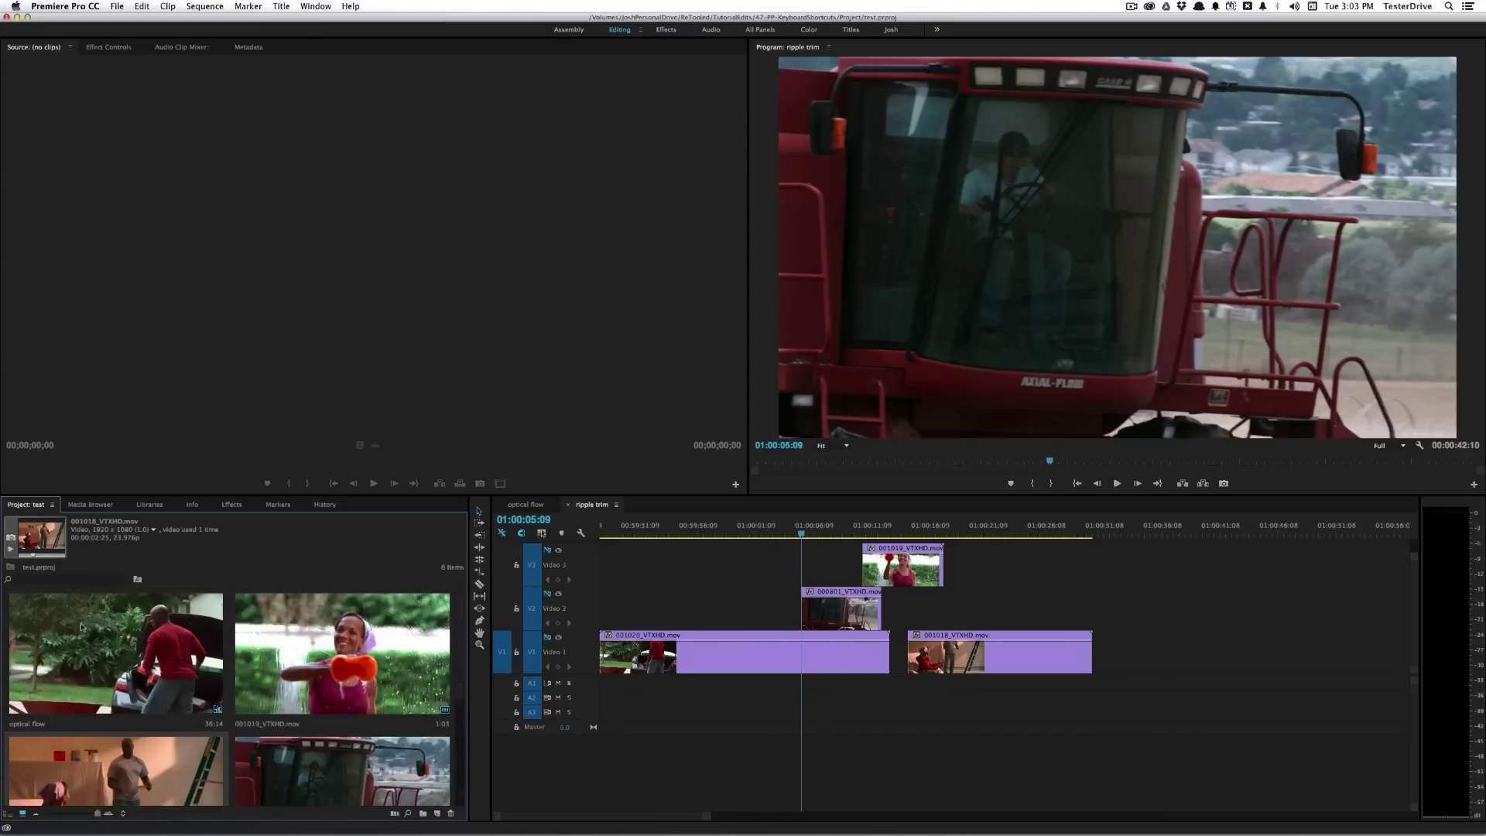
left_click(77, 650)
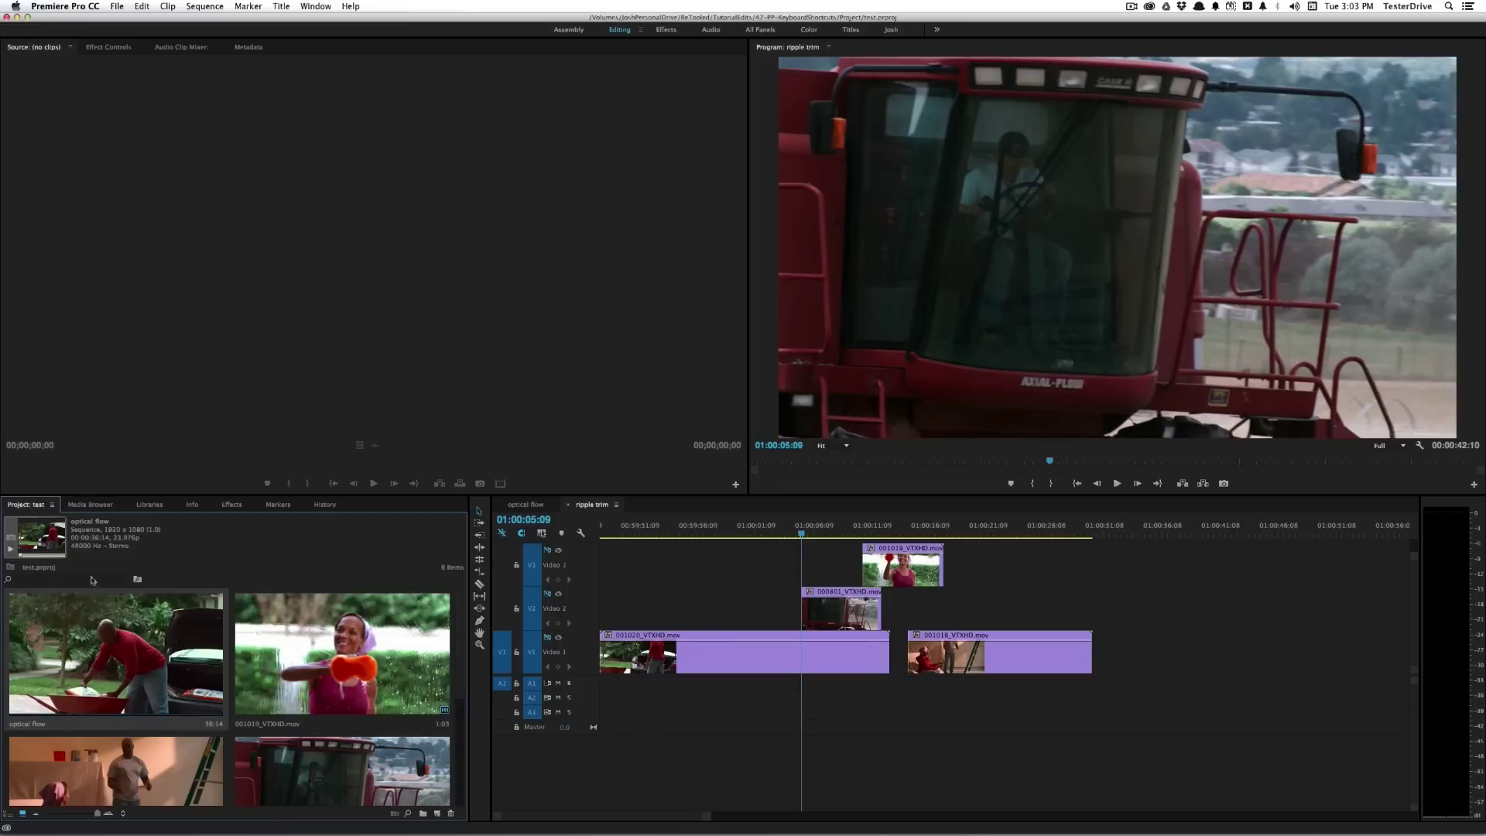
left_click(53, 505)
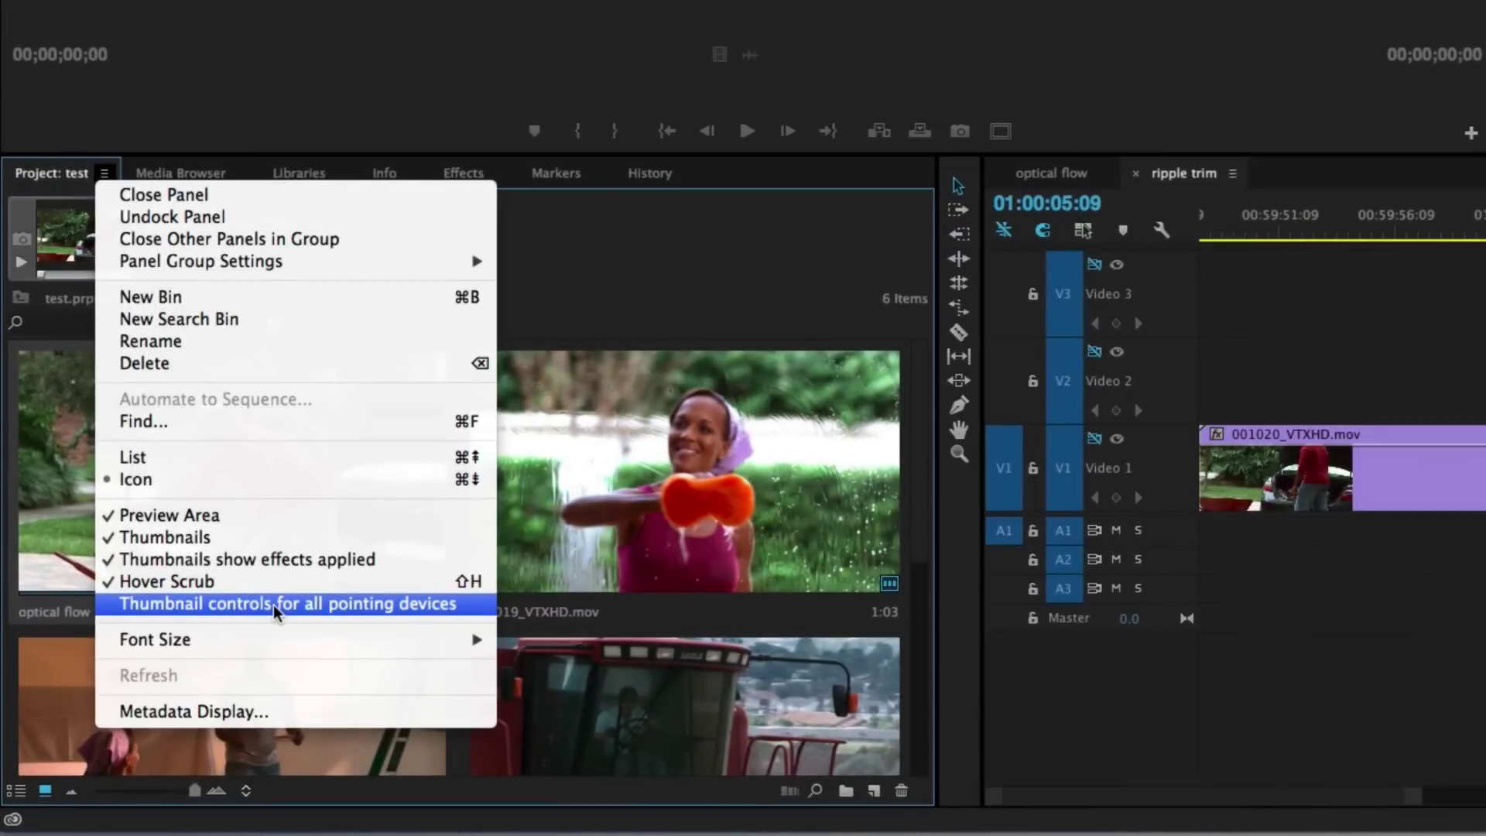
Enable Thumbnail controls for all pointing devices from the Project panel menu
left_click(272, 605)
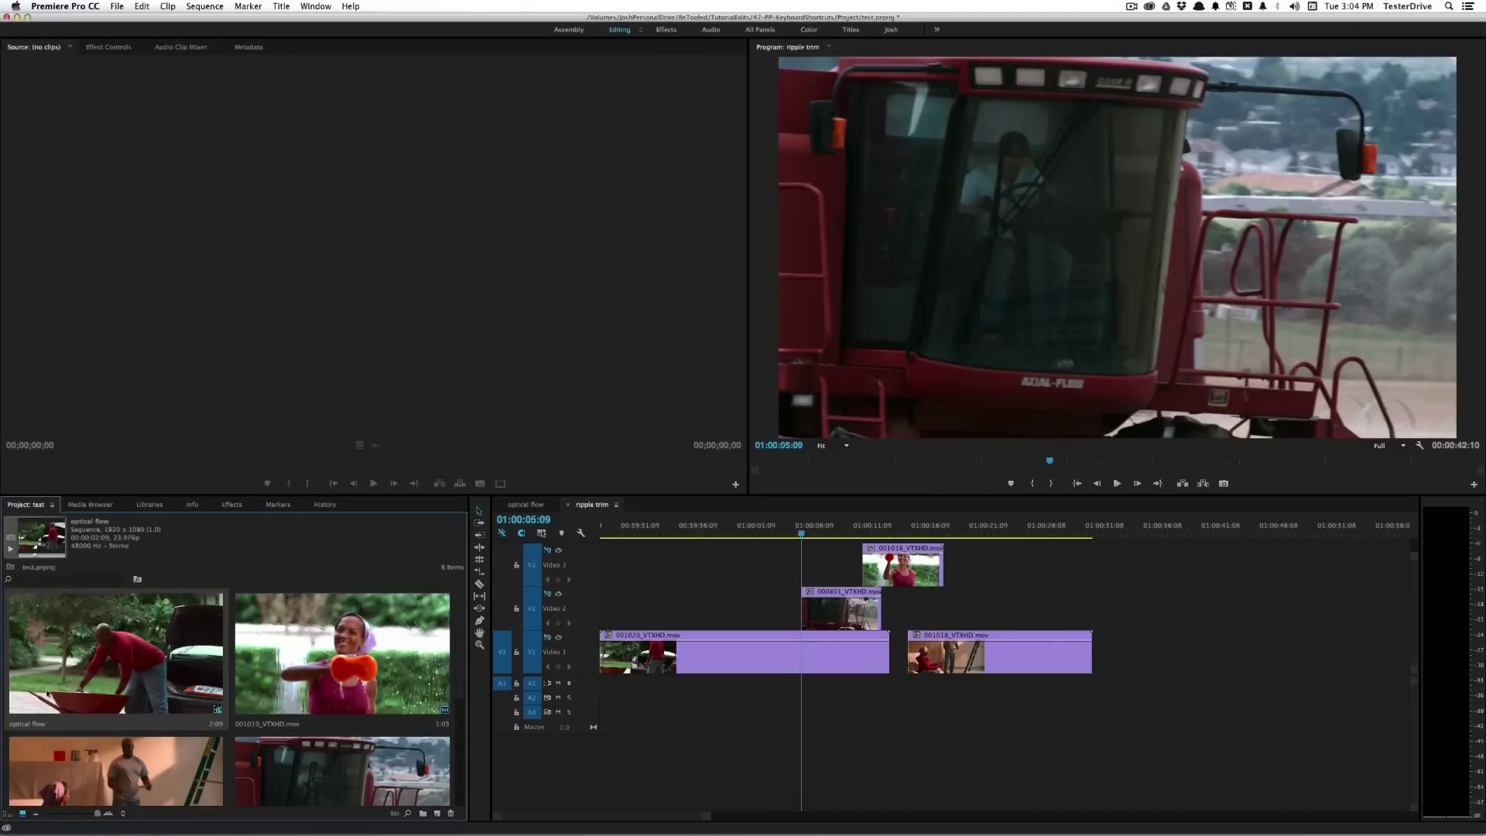
Drag the optical flow clip onto the Program Monitor, previewing Insert Before, Insert After and Overwrite zones
left_click_drag(69, 685, 791, 377)
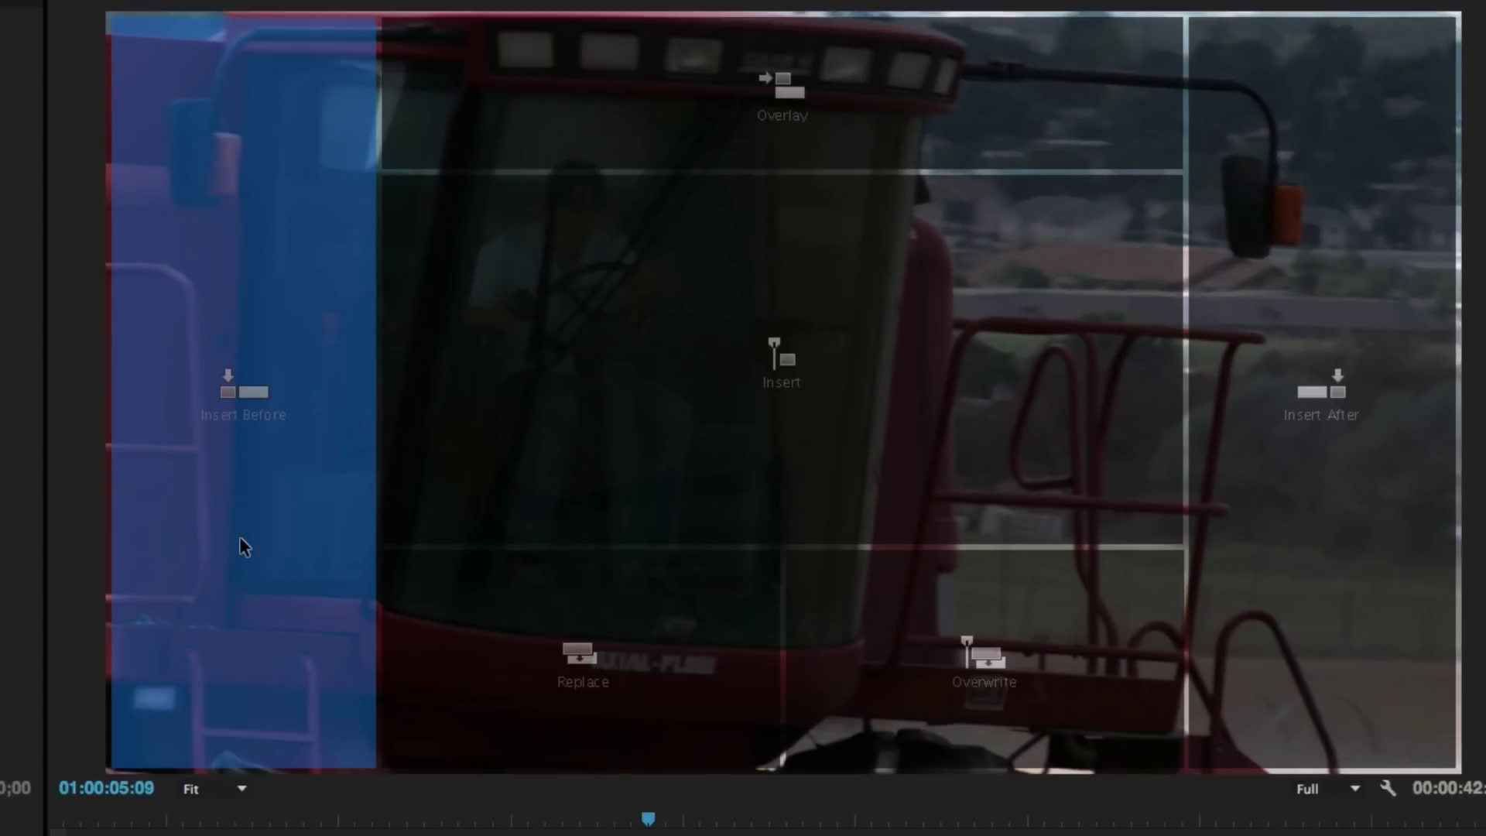
left_click_drag(240, 538, 242, 546)
left_click_drag(242, 547, 247, 544)
left_click_drag(248, 544, 792, 139)
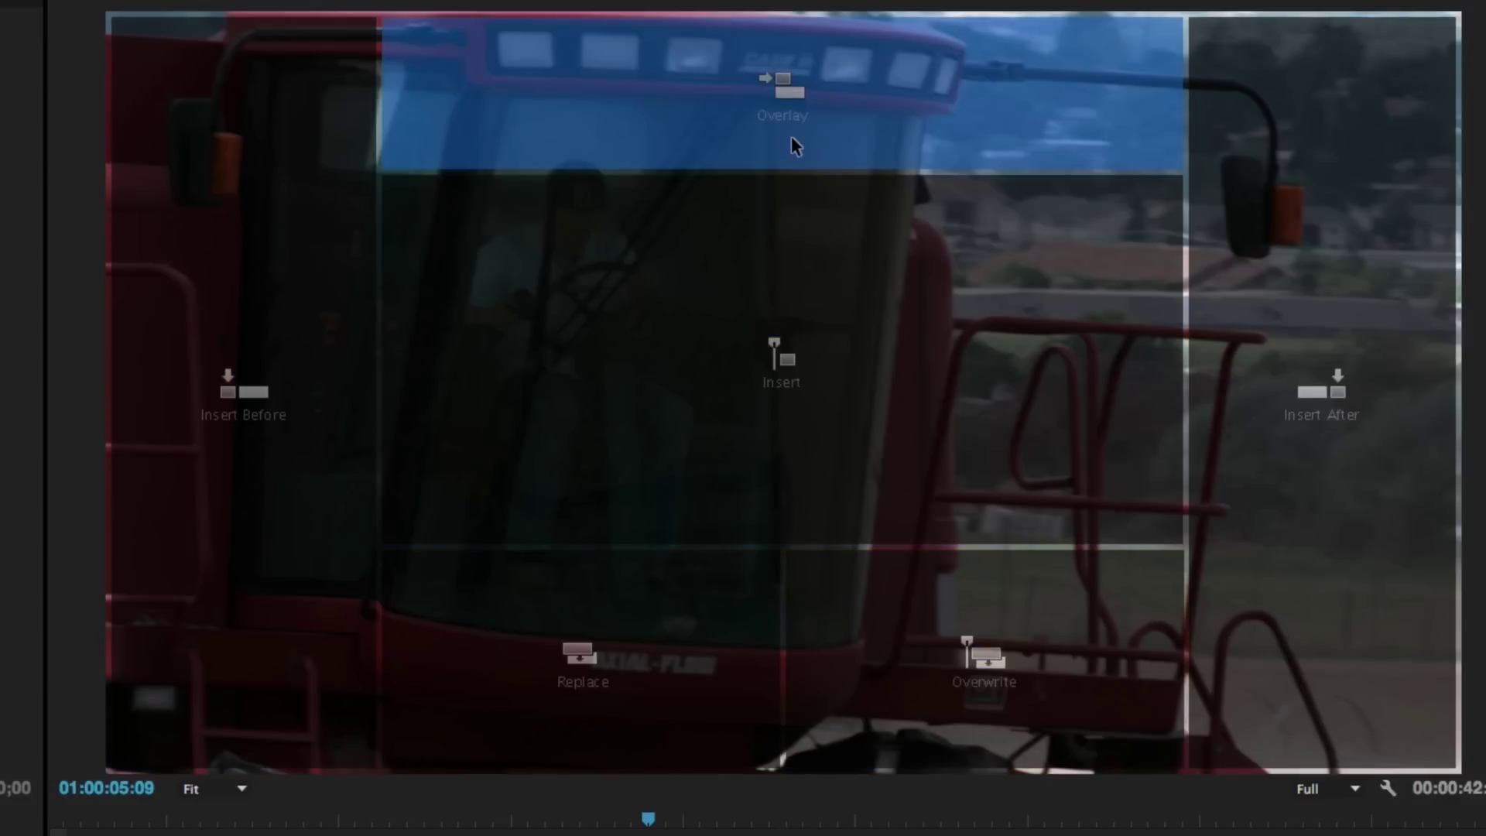
left_click_drag(791, 137, 929, 675)
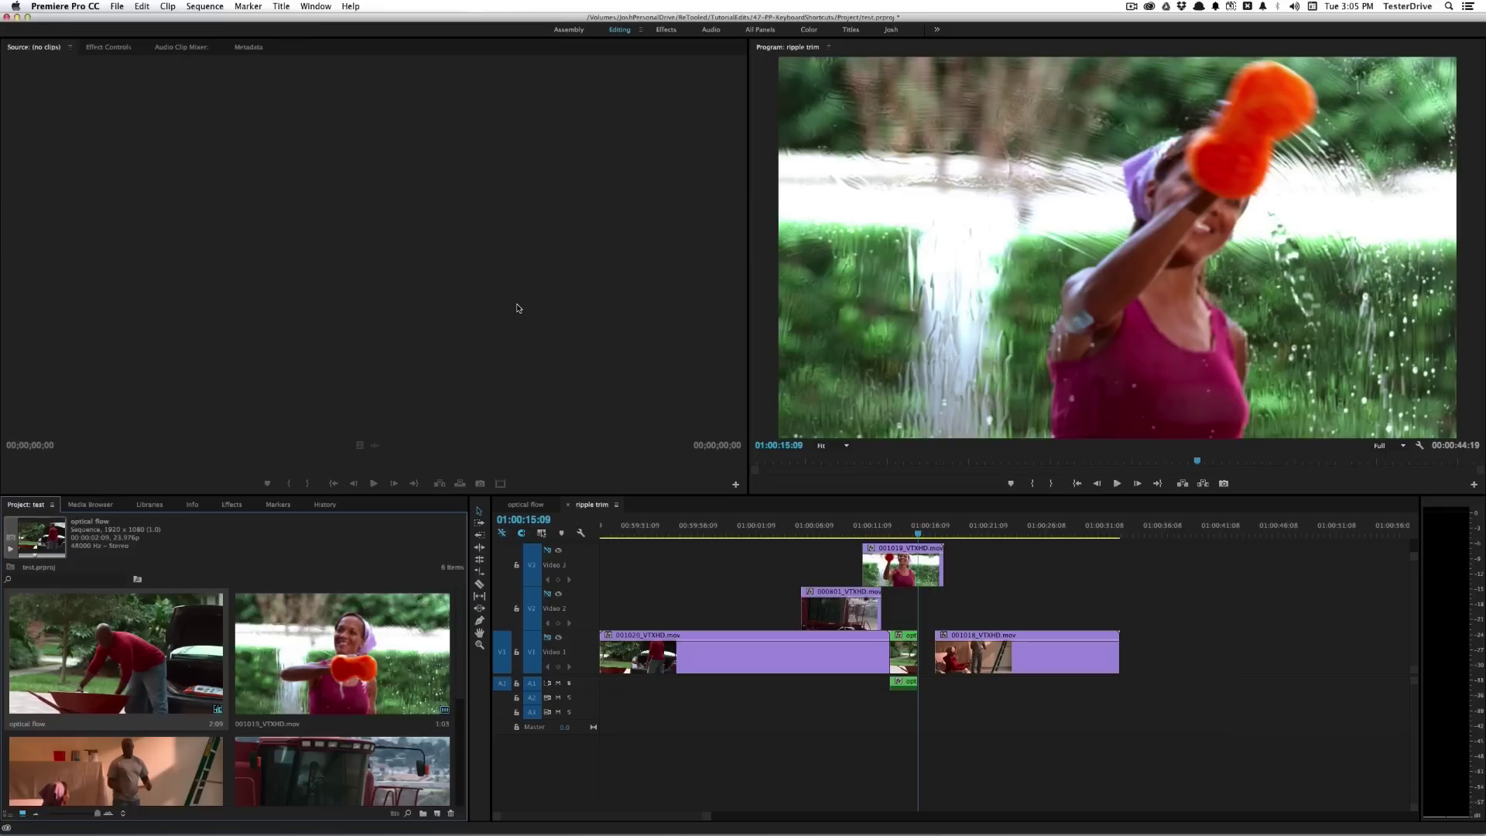
Toggle the application to full screen with Ctrl+Cmd+F
key("ctrl+super+f")
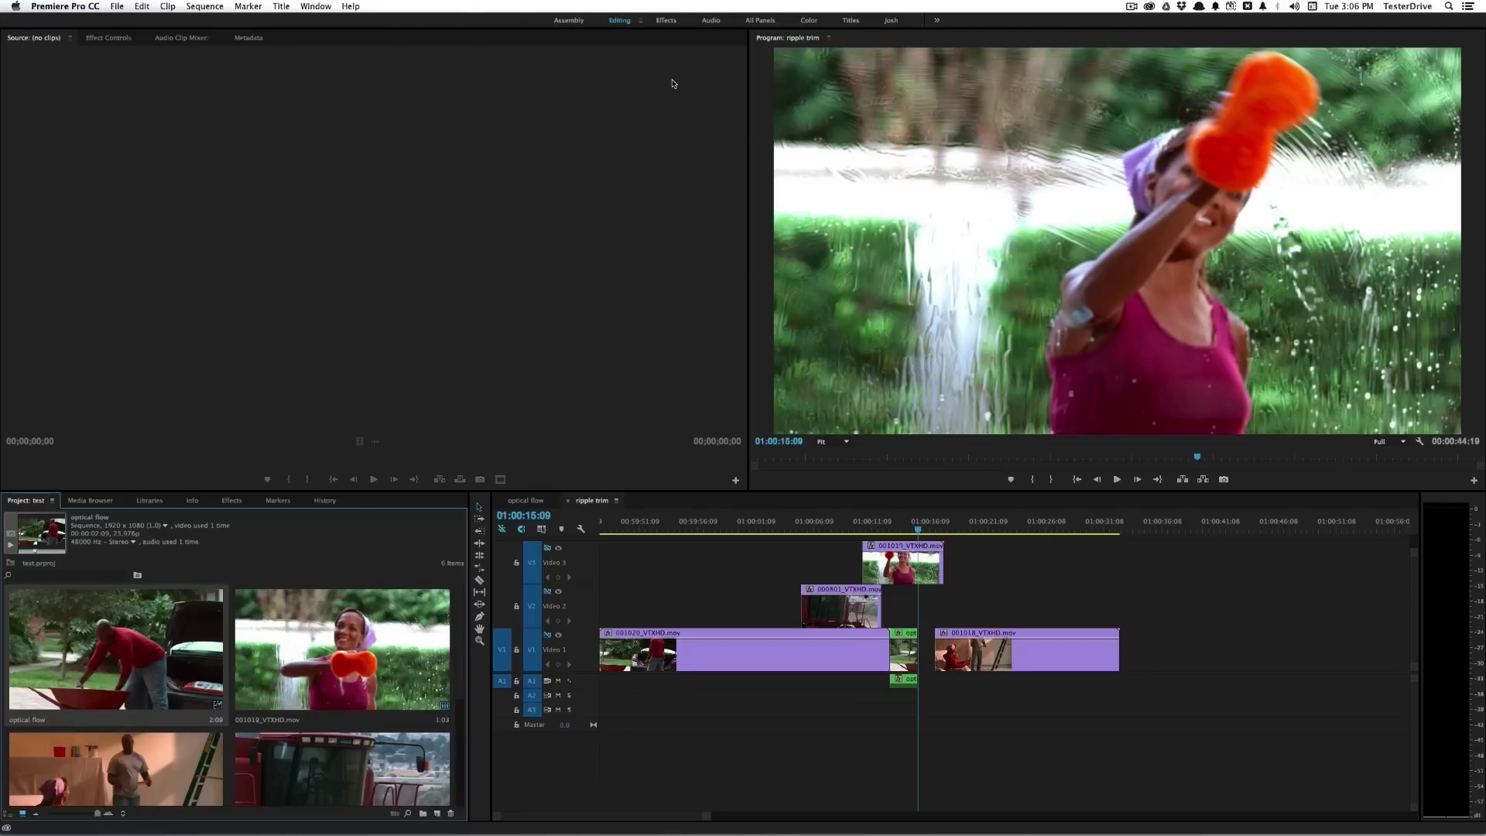
In the Effects workspace, expand Lumetri Color, Libraries and Markers in the stacked panel group
left_click(665, 21)
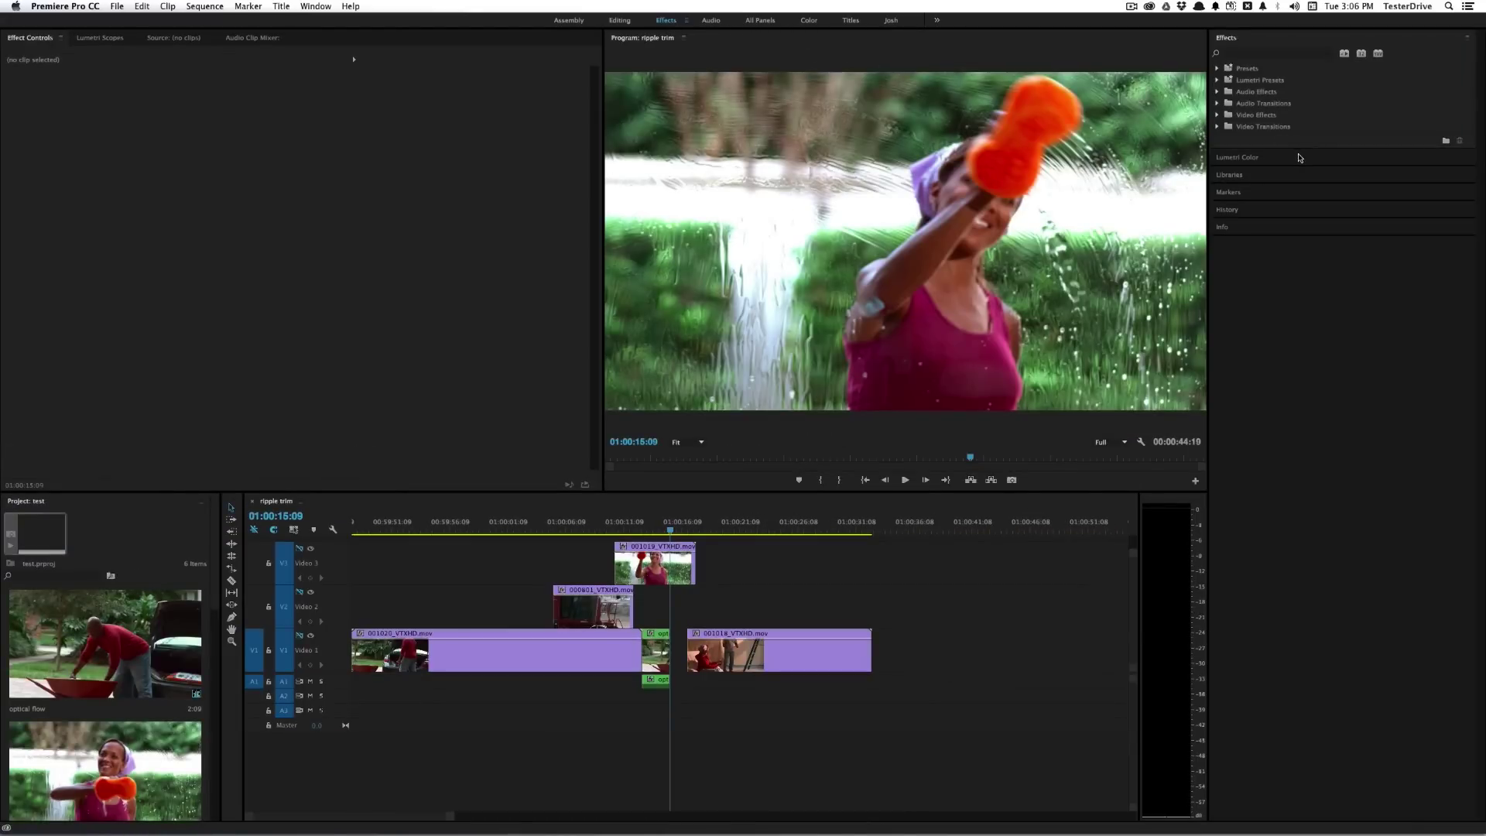
left_click(1300, 158)
left_click(1236, 45)
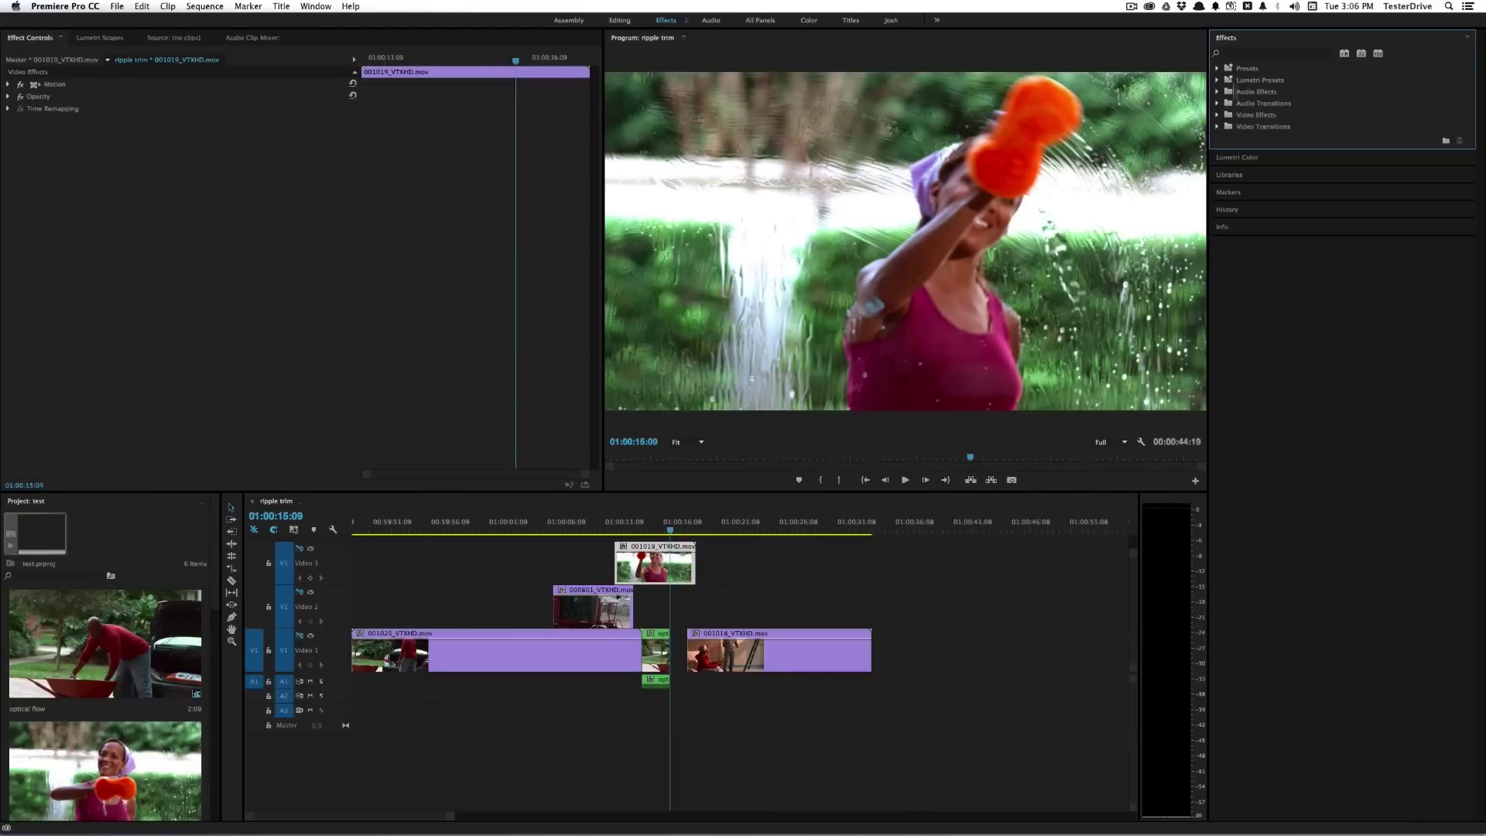
left_click(1238, 175)
left_click(1253, 317)
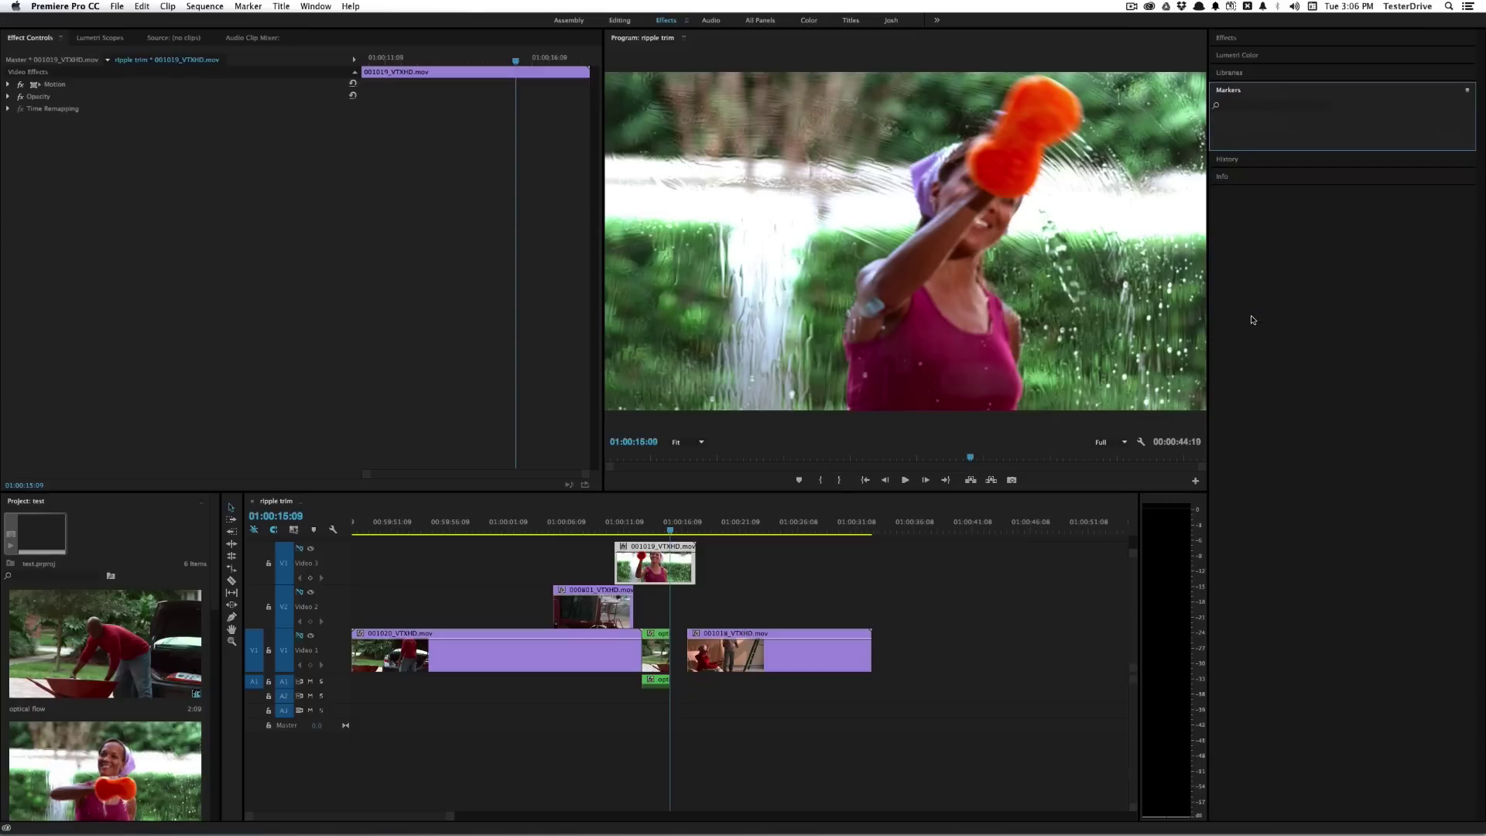
In the Color workspace, expand the Creative, Basic Correction and Curves sections
left_click(808, 20)
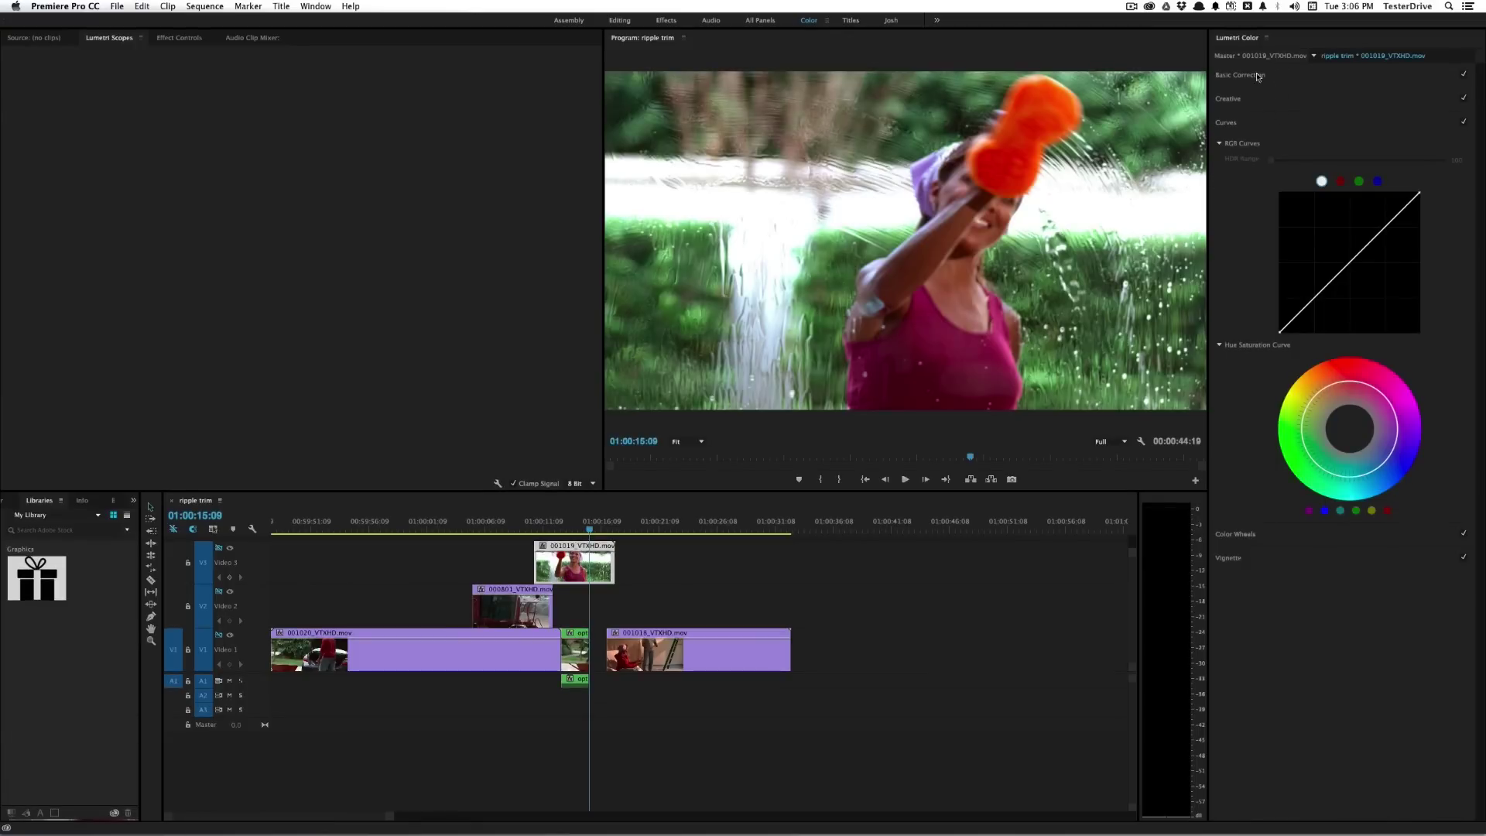
left_click(1240, 98)
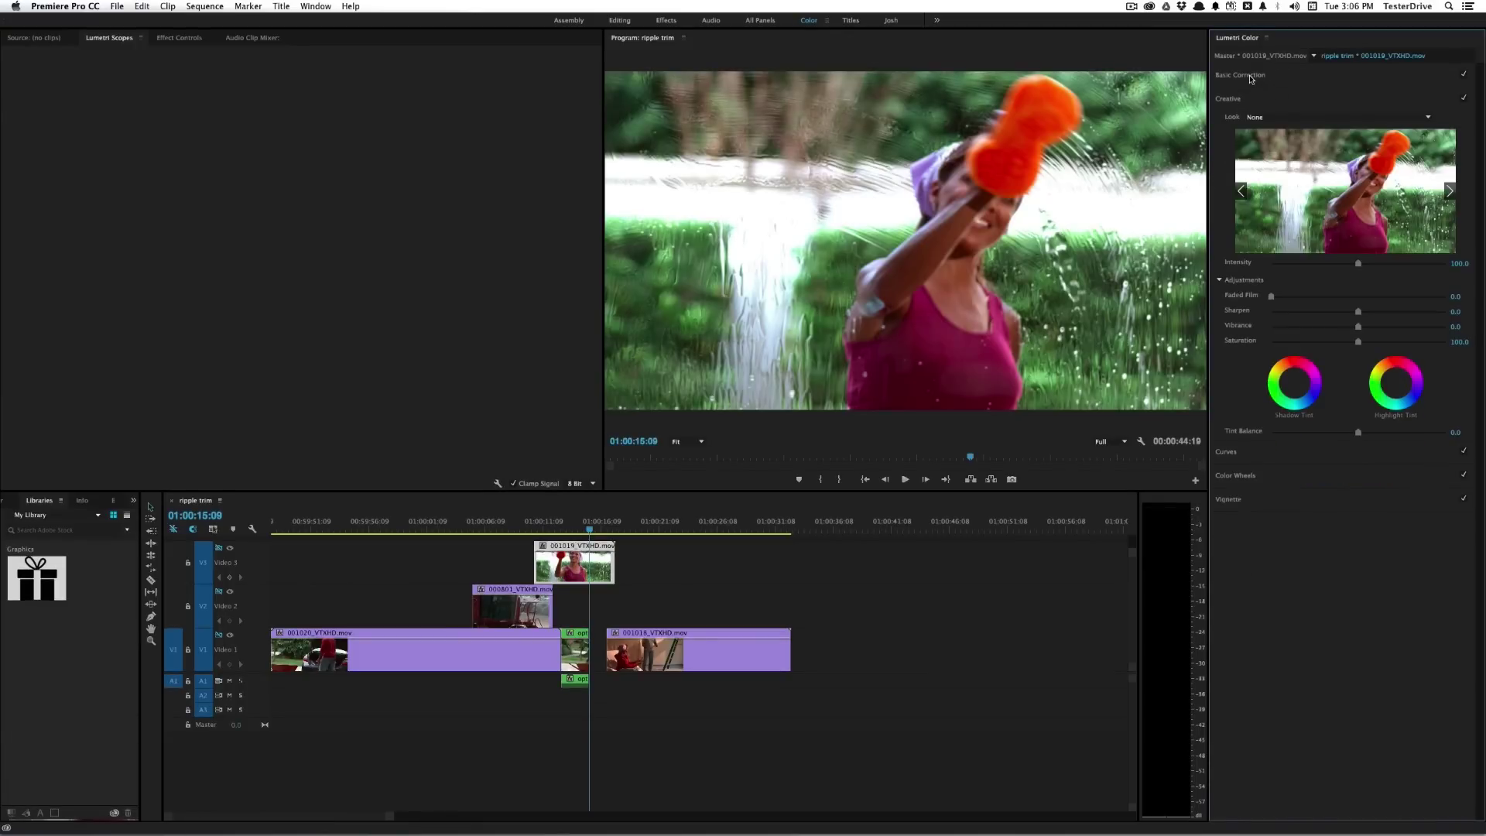
left_click(1248, 75)
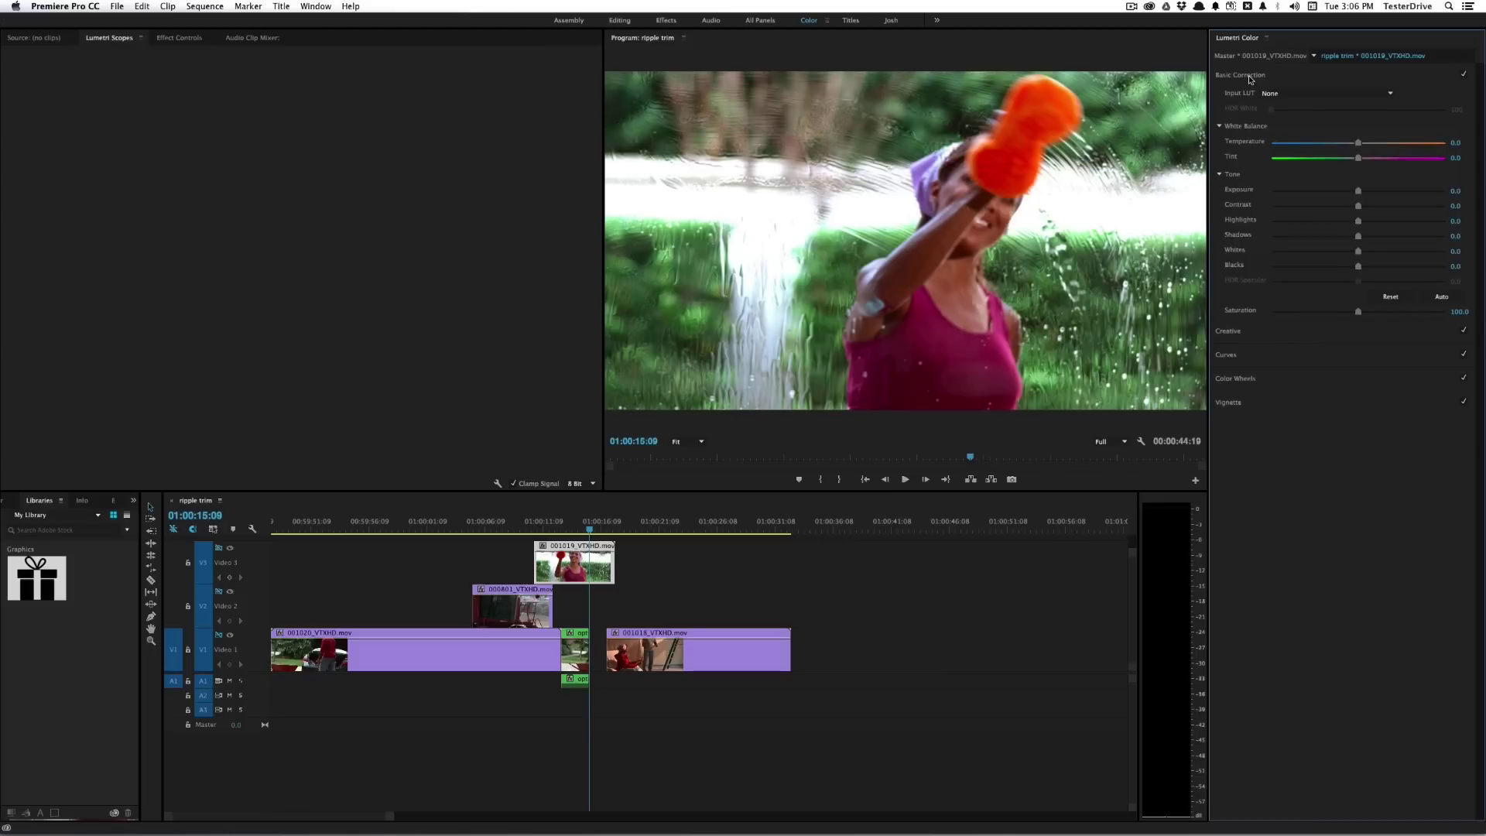
left_click(1233, 356)
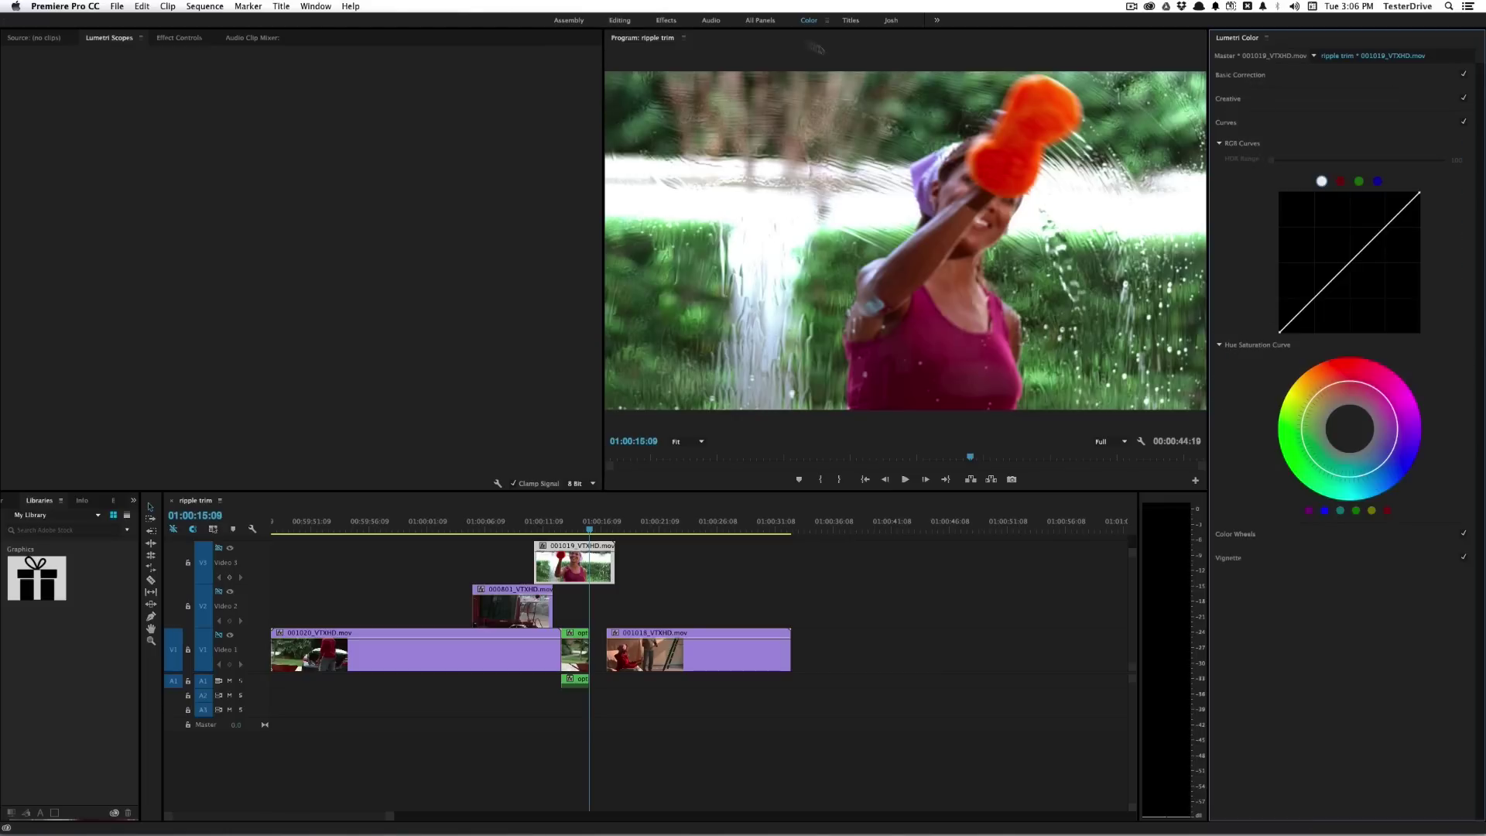
Back in the Effects workspace, expand Lumetri Color and Libraries, then the History panel
left_click(665, 20)
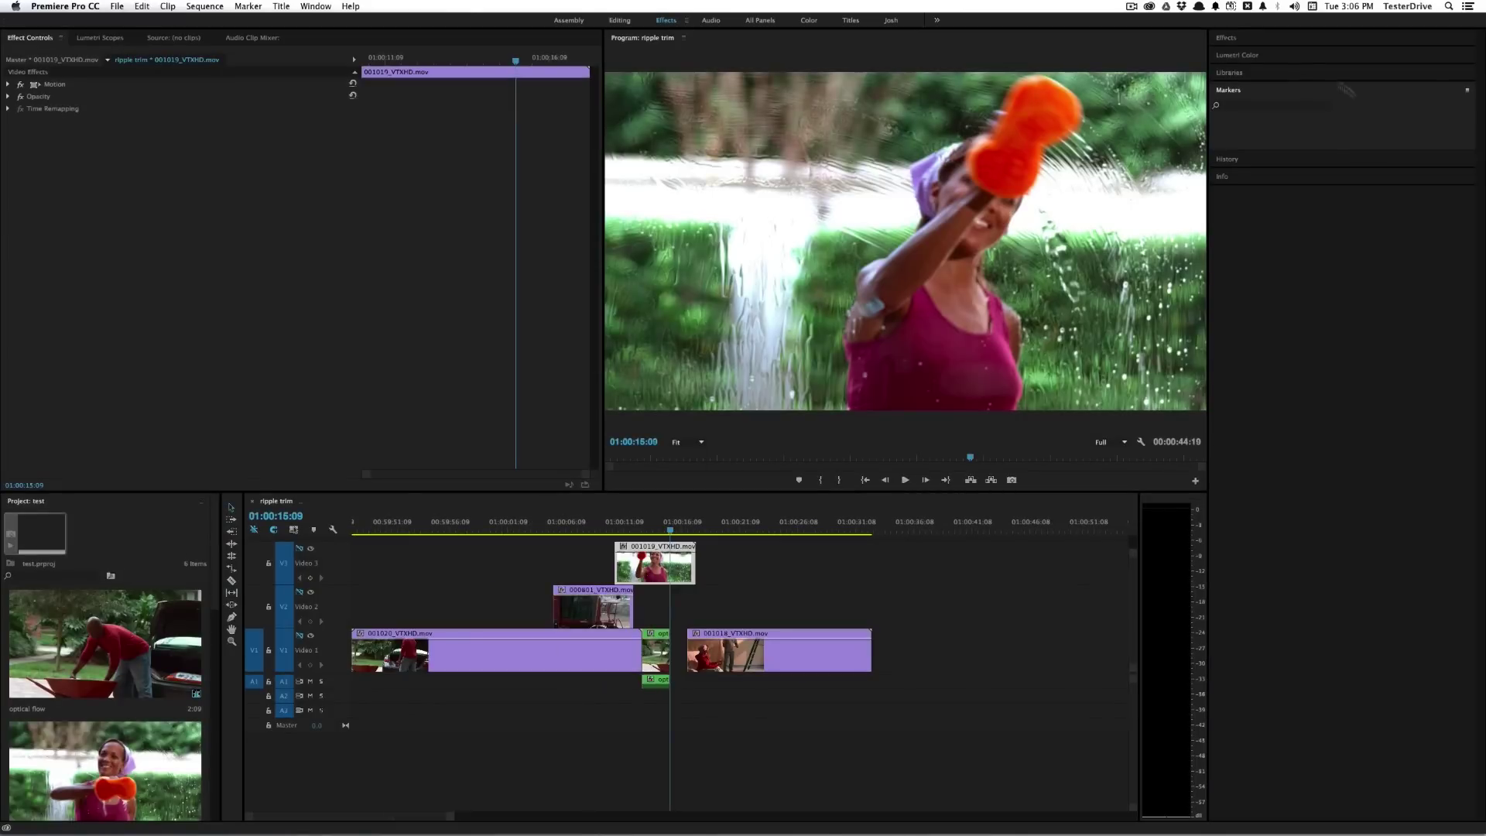
left_click(1238, 55)
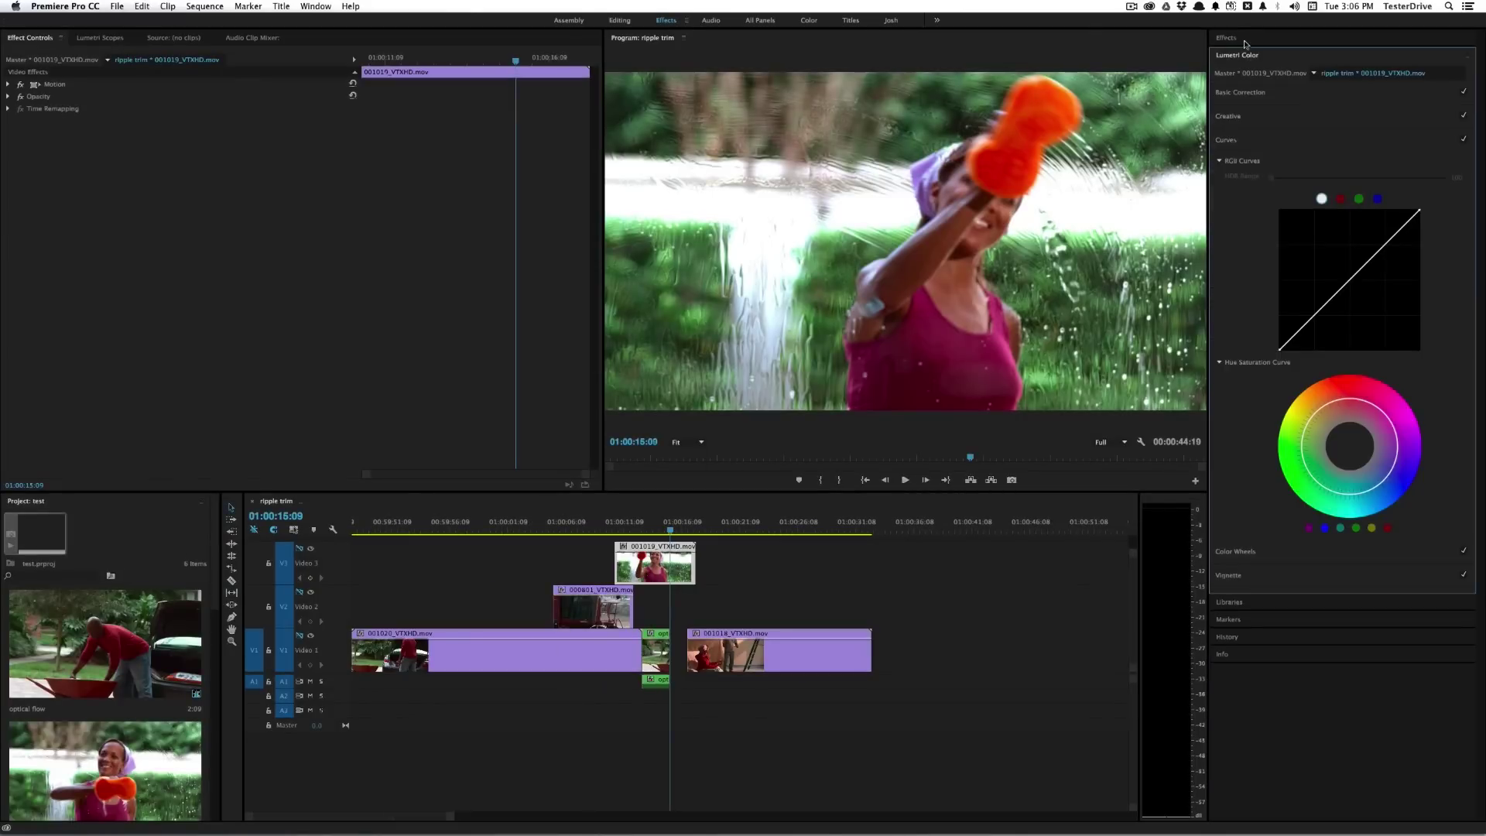
left_click(1245, 45)
left_click(1252, 159)
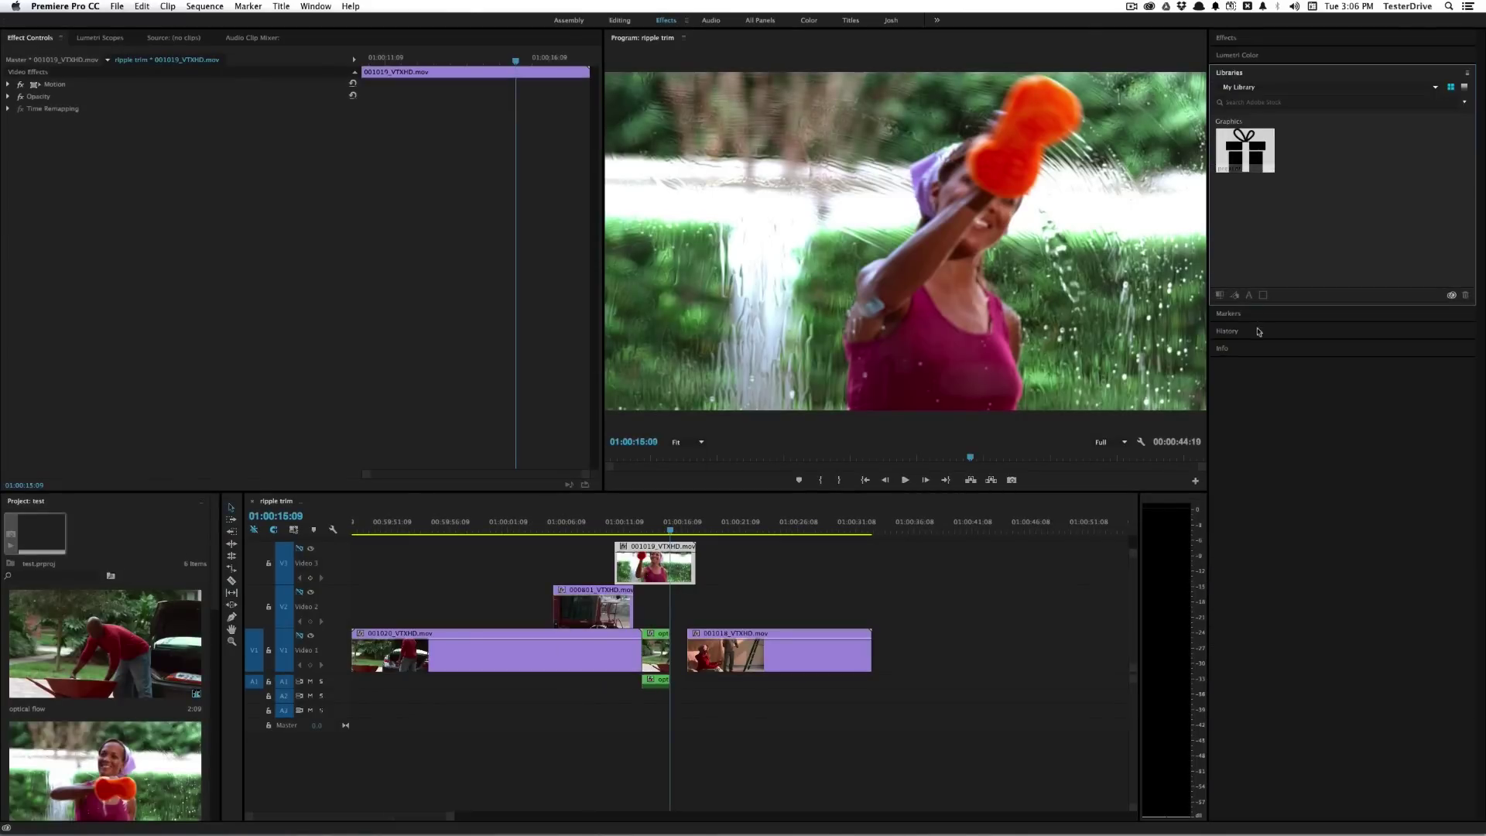
left_click(1230, 331)
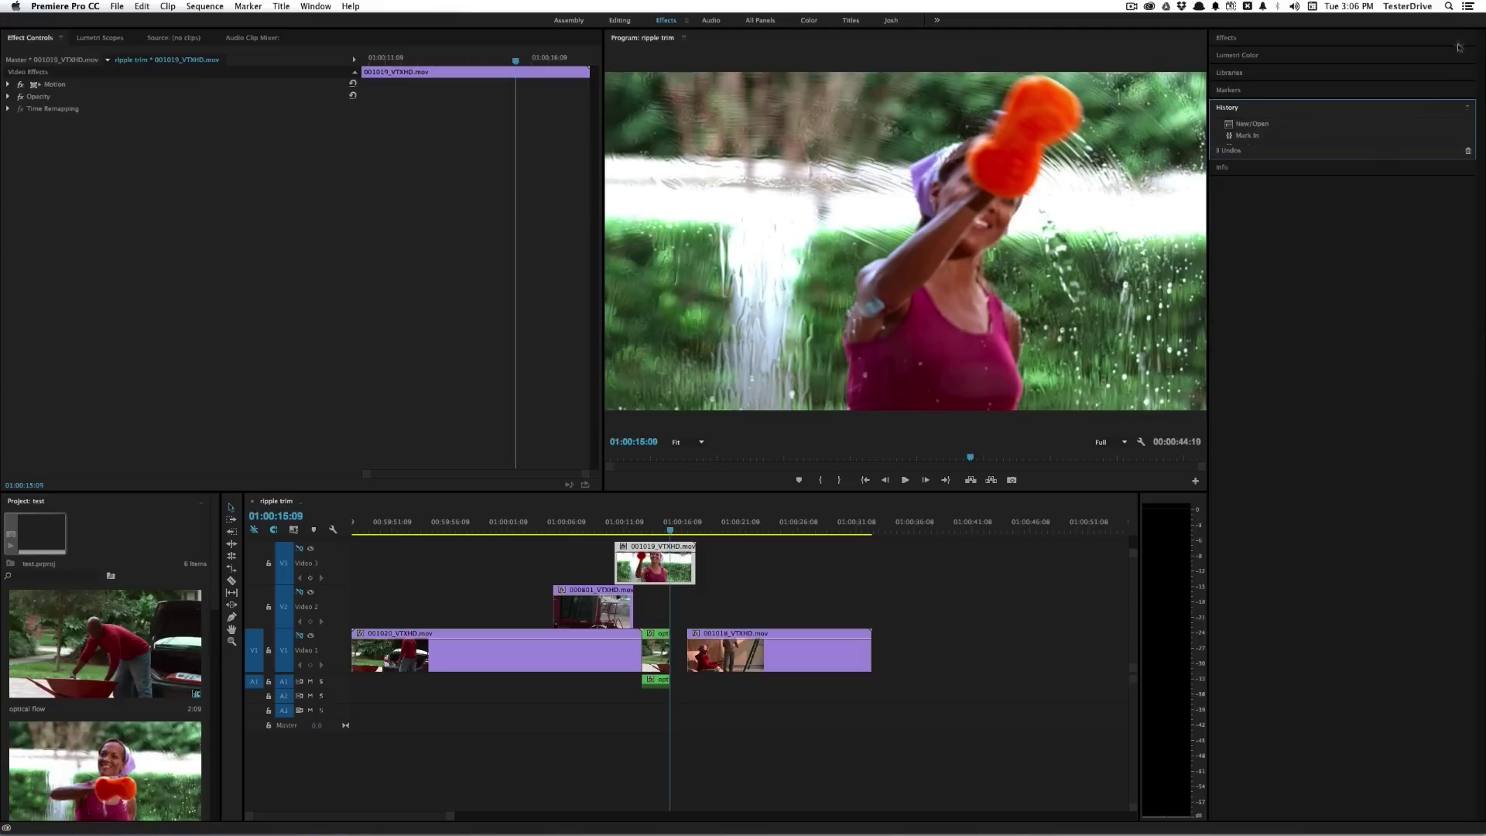
Turn on Solo Panels in Stack, then expand Markers and Lumetri Color
left_click(1469, 109)
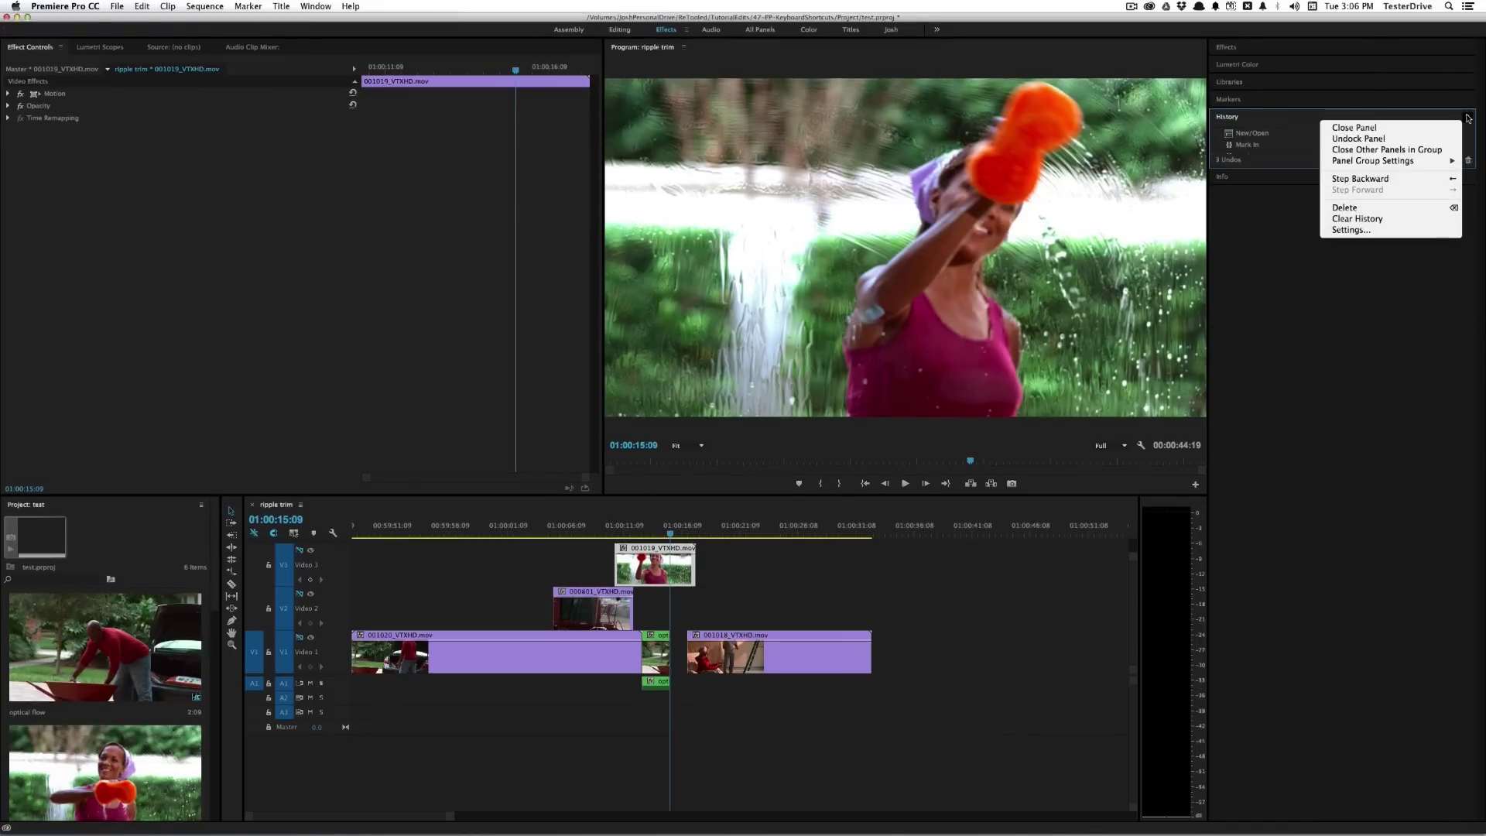
mouse_move(1431, 163)
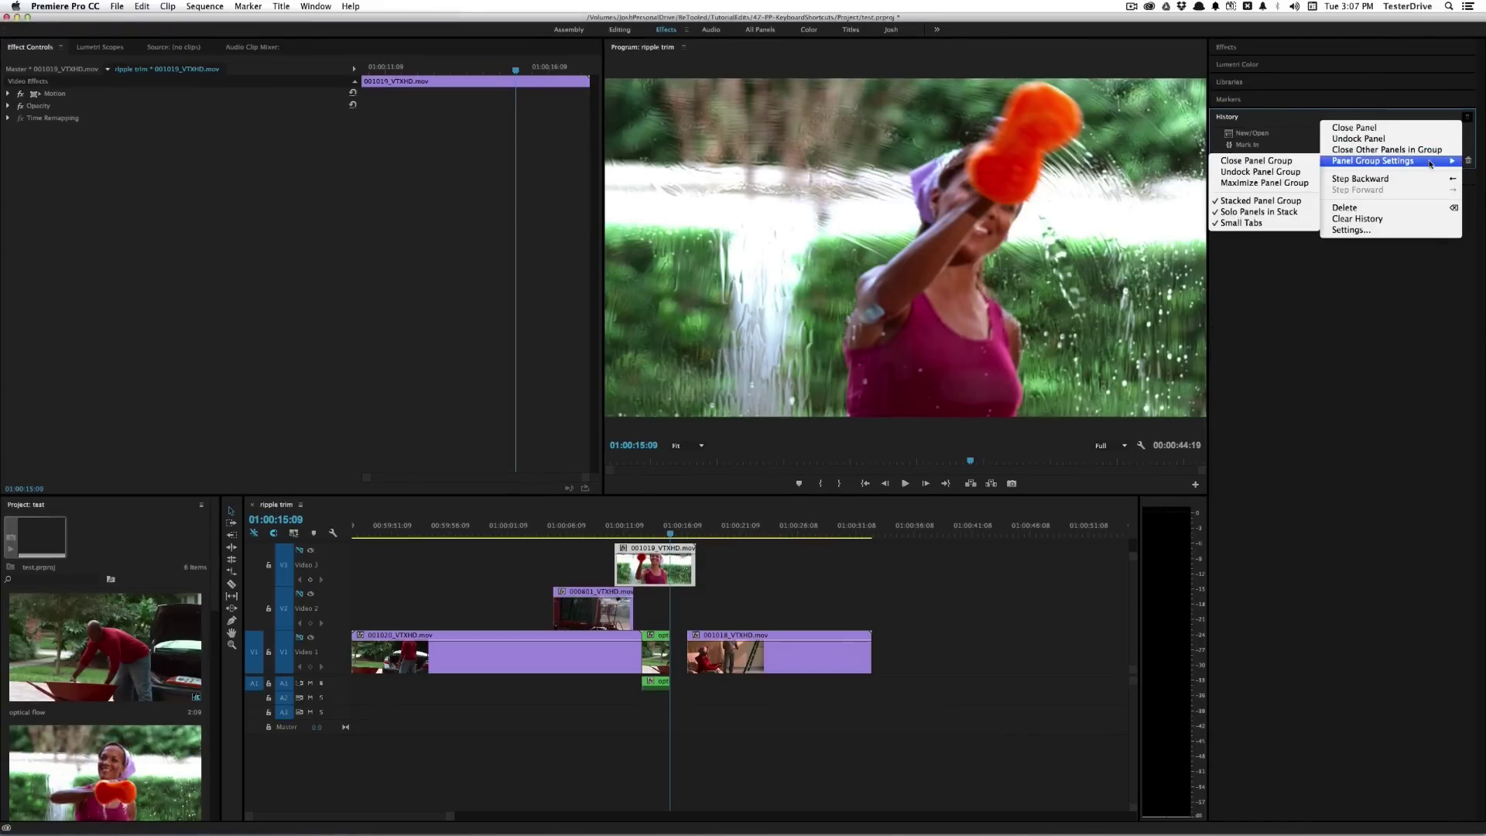
left_click(1275, 213)
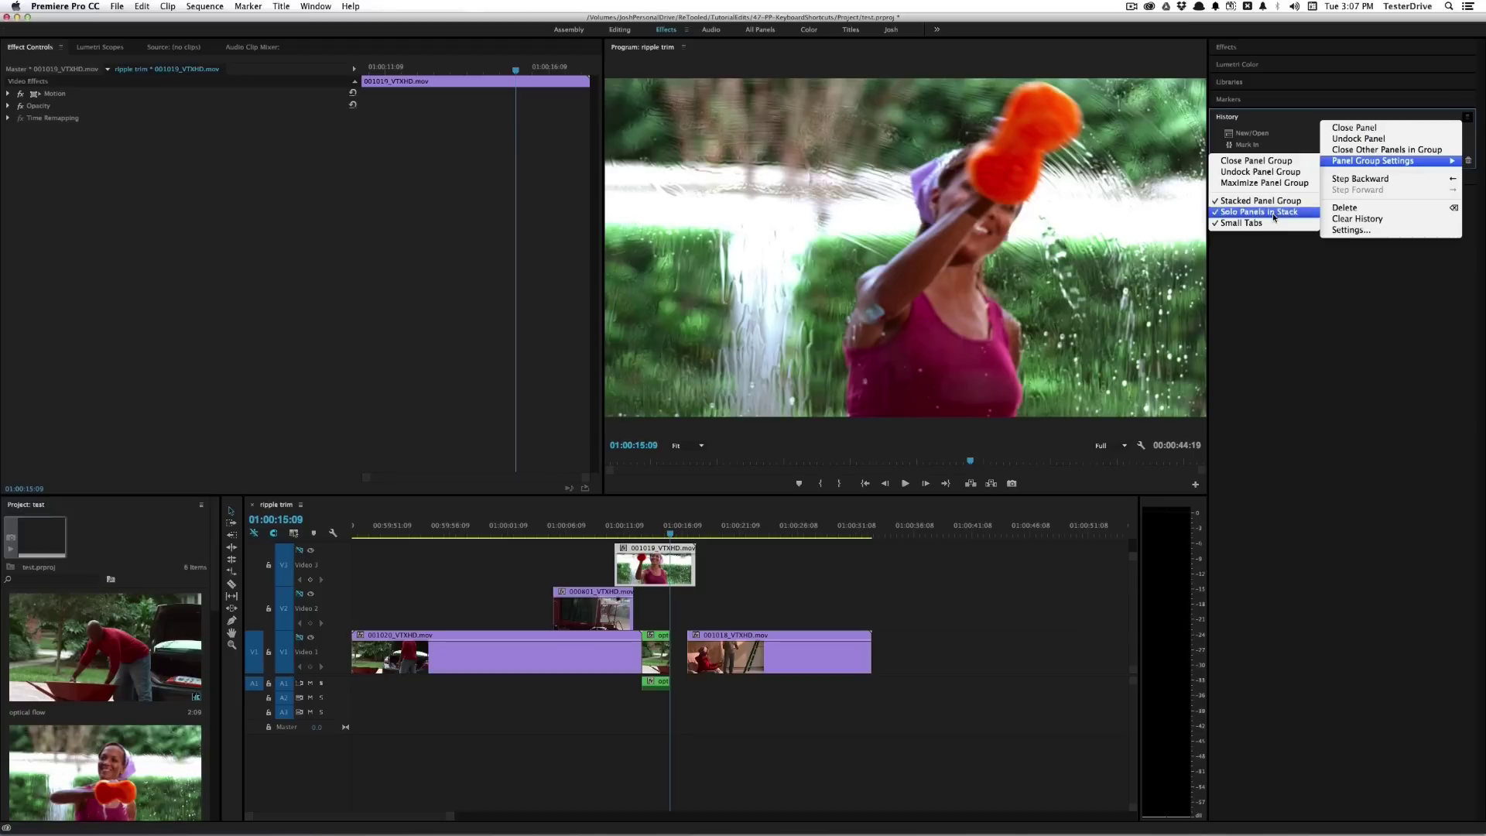
left_click(1275, 100)
left_click(1262, 68)
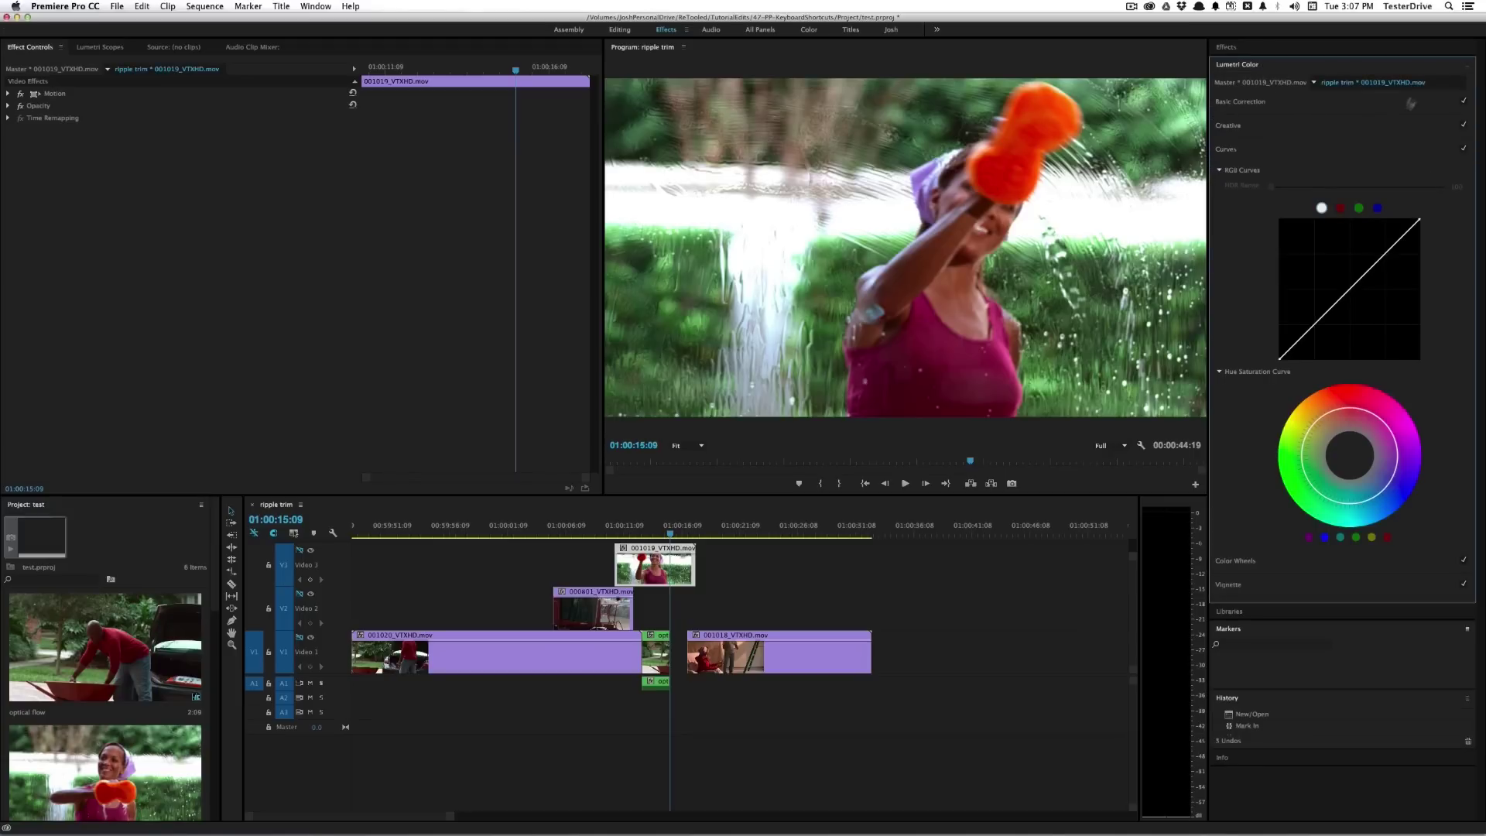
Turn Stacked Panel Group off so the group shows tabs, then back on
left_click(1469, 66)
mouse_move(1384, 109)
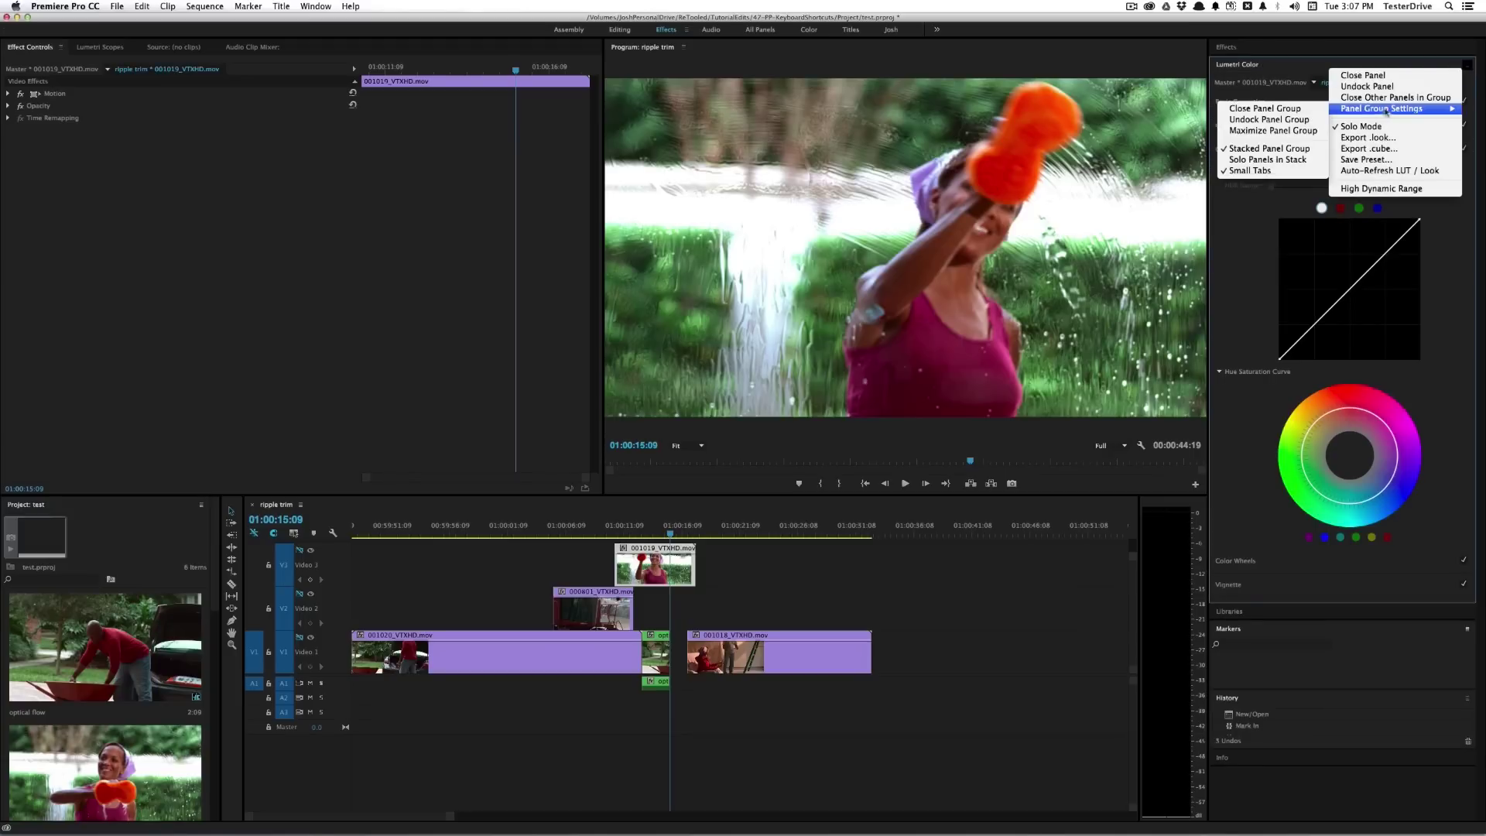
left_click(1254, 150)
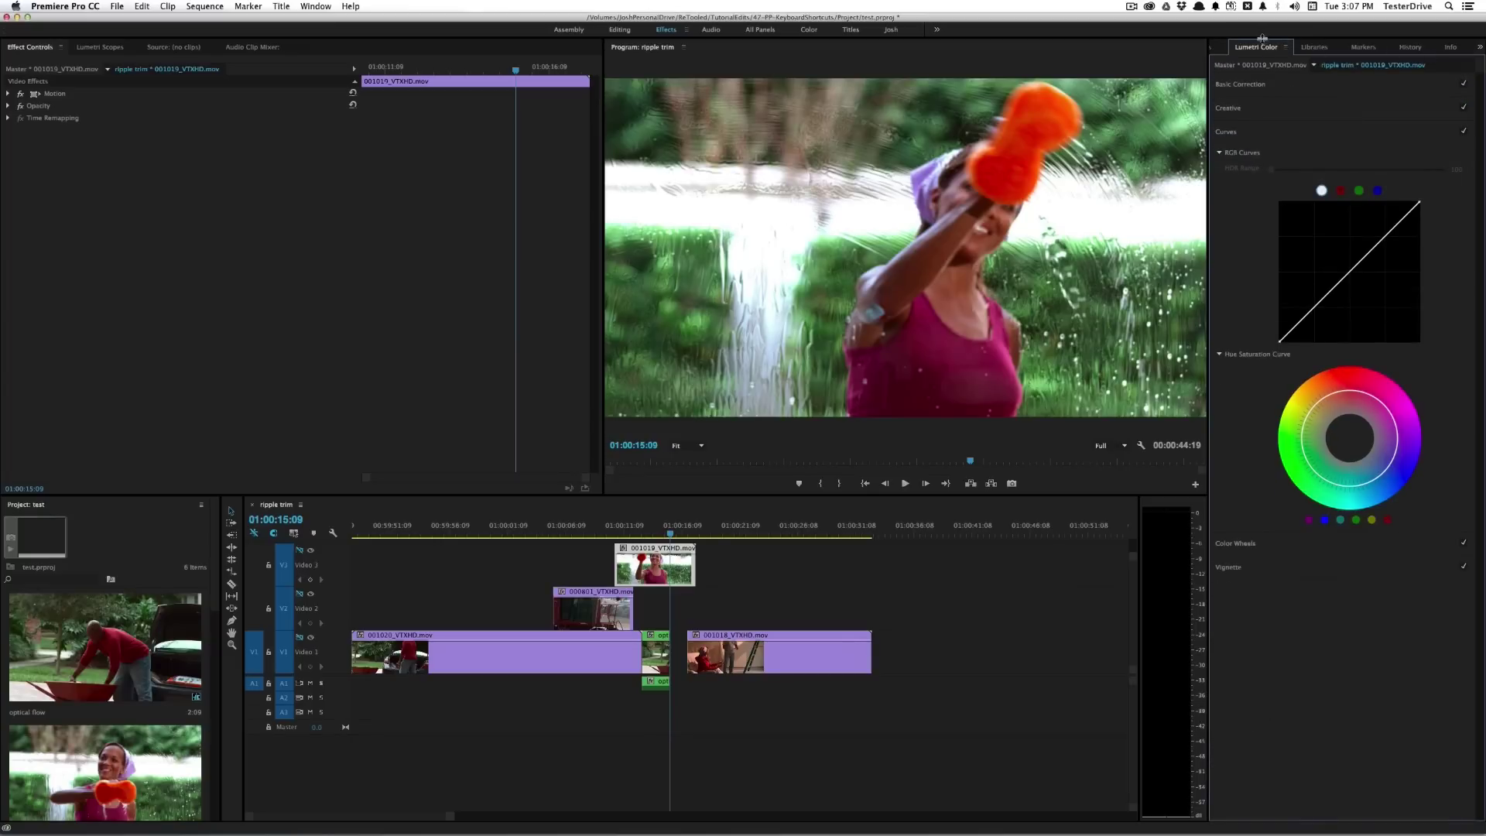
left_click(1287, 48)
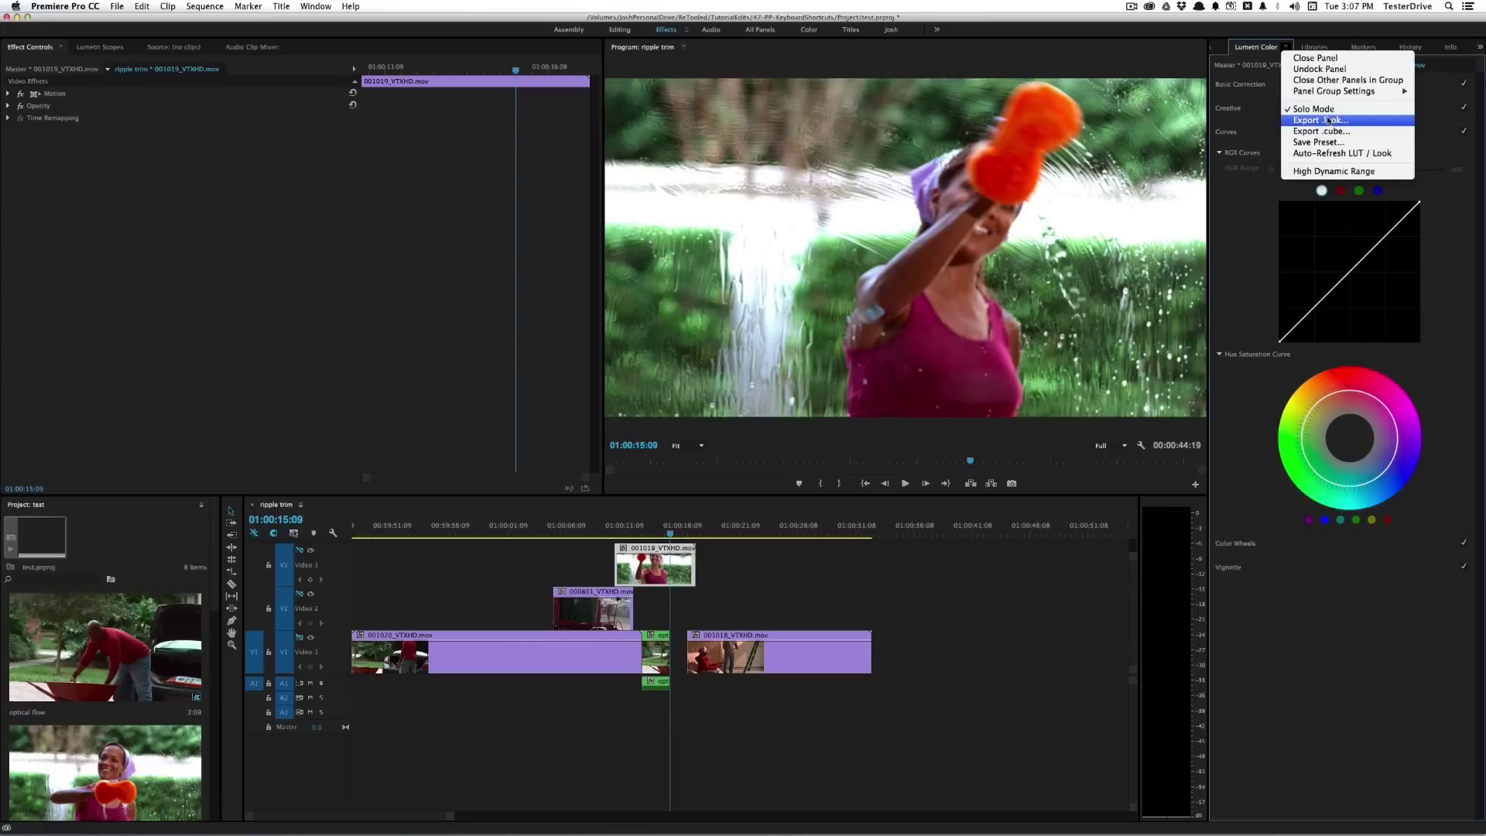
mouse_move(1328, 92)
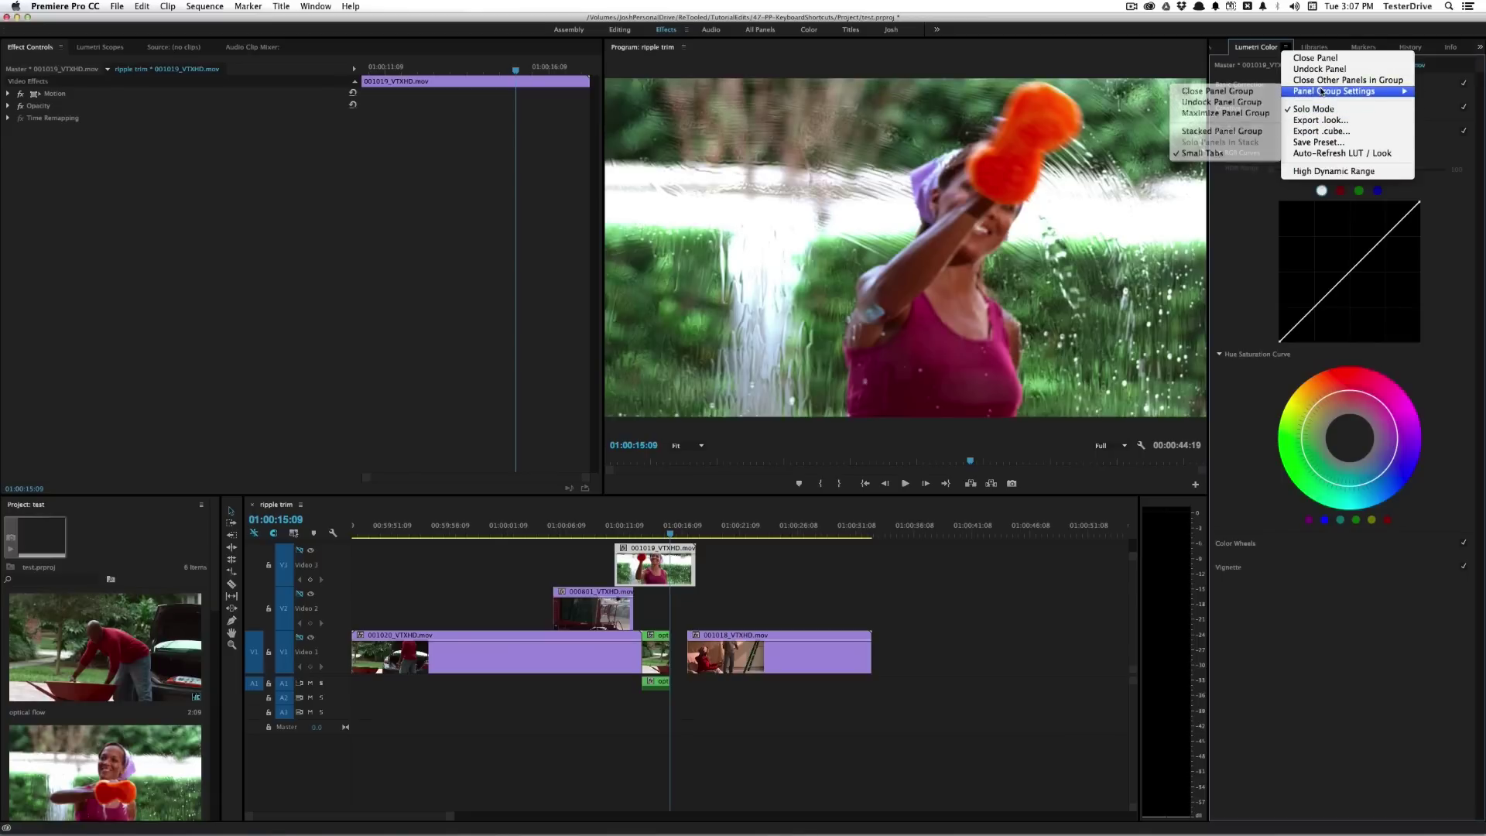
left_click(1246, 131)
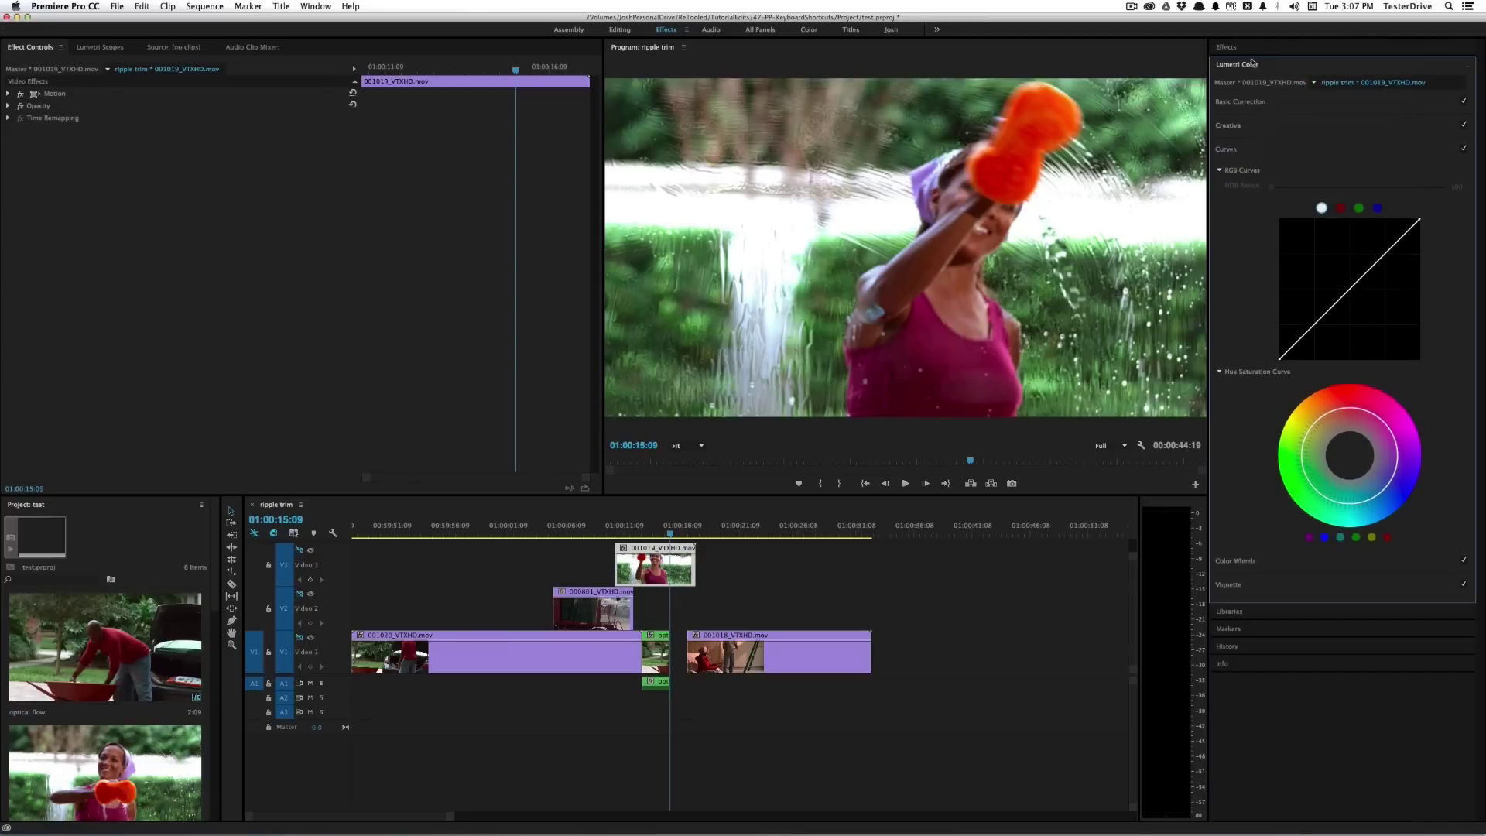
Dismiss the Lumetri Color panel menu unchanged and switch to the Editing workspace
left_click(1454, 69)
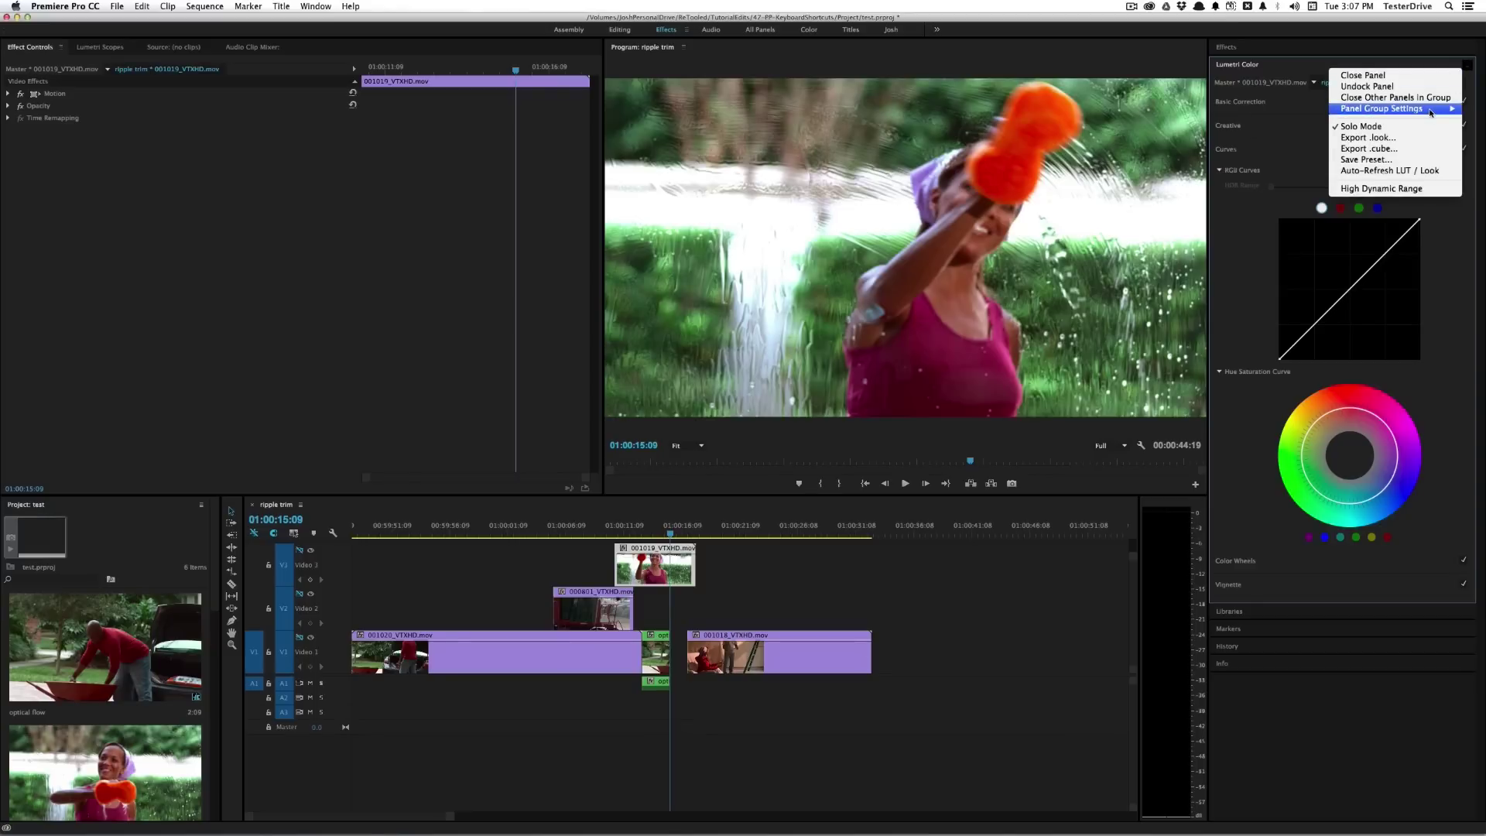
mouse_move(1431, 113)
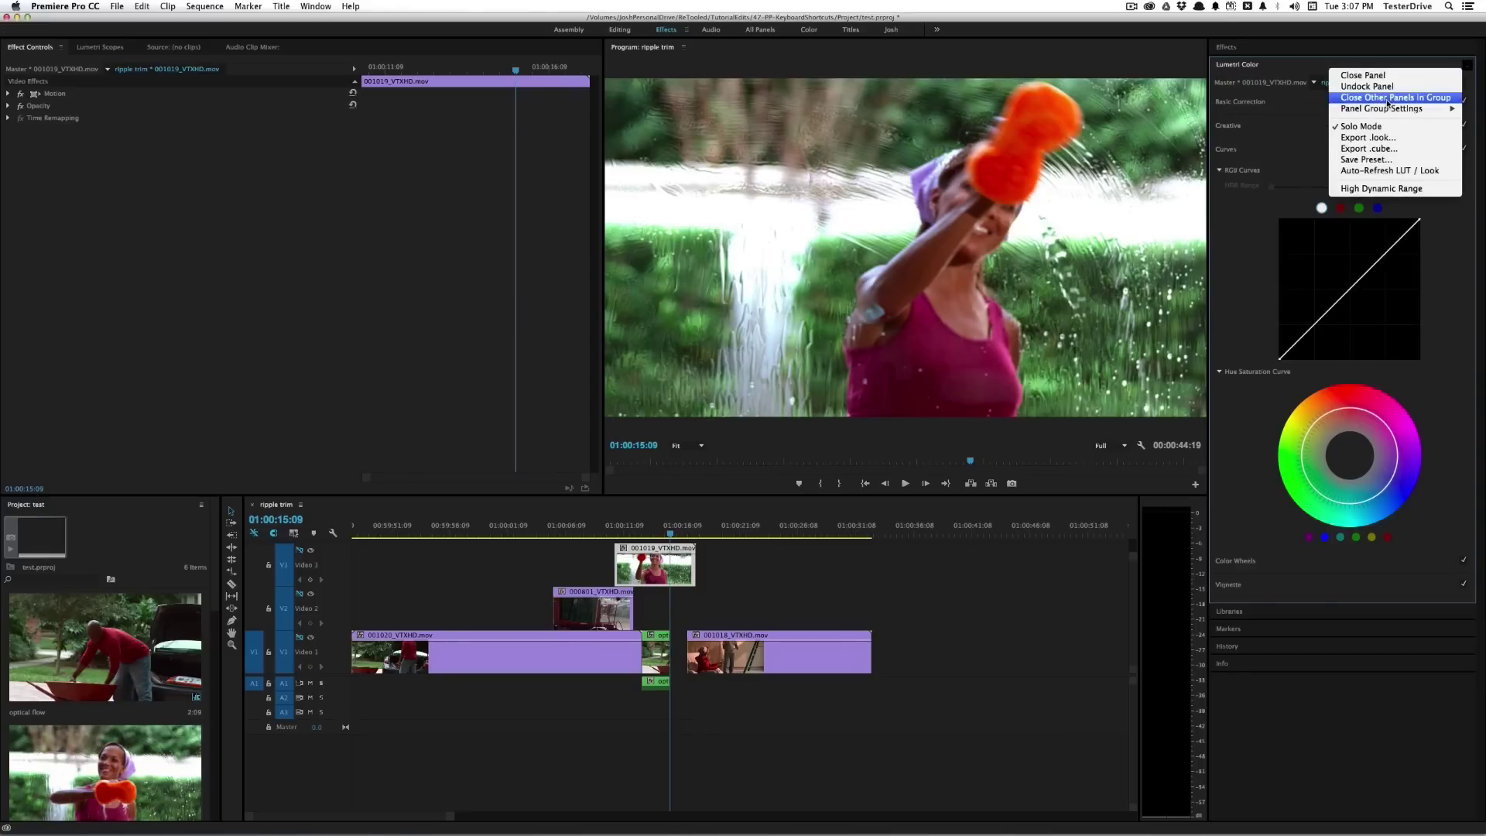
left_click(235, 417)
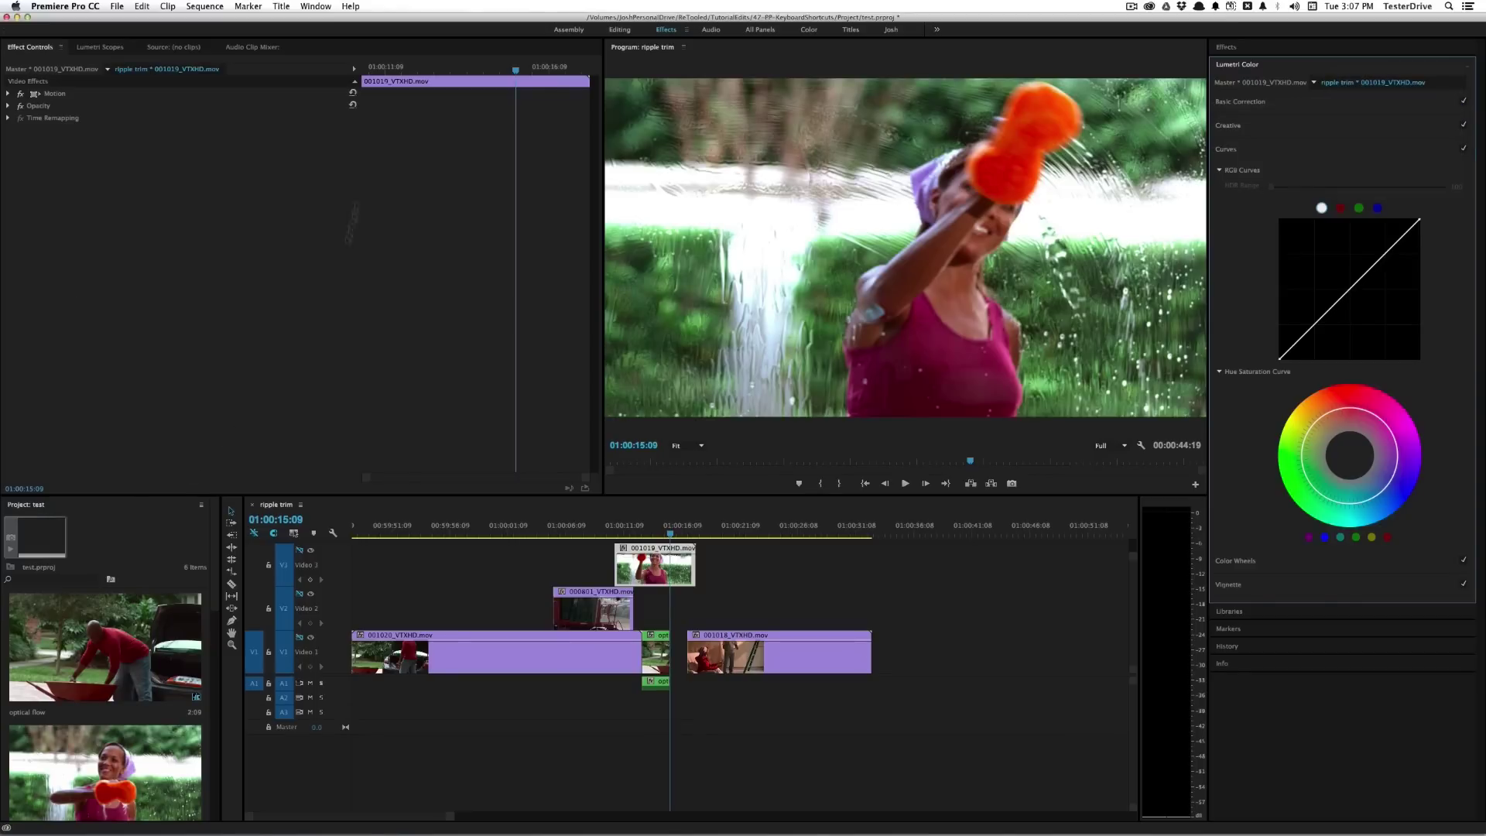
left_click(619, 30)
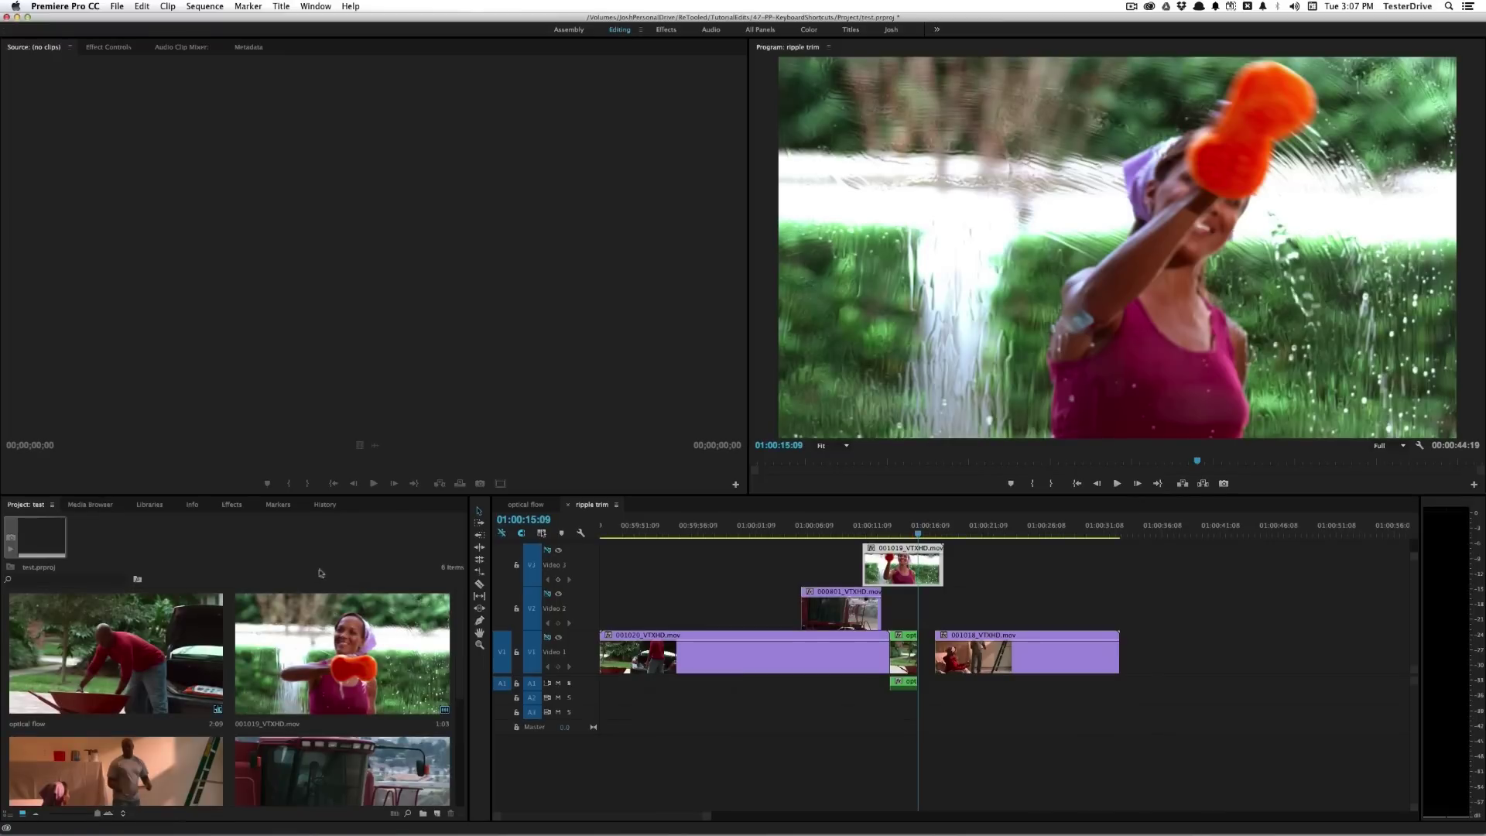
Turn the Project panel group into a stacked group and expand its Libraries panel
left_click(52, 506)
mouse_move(87, 549)
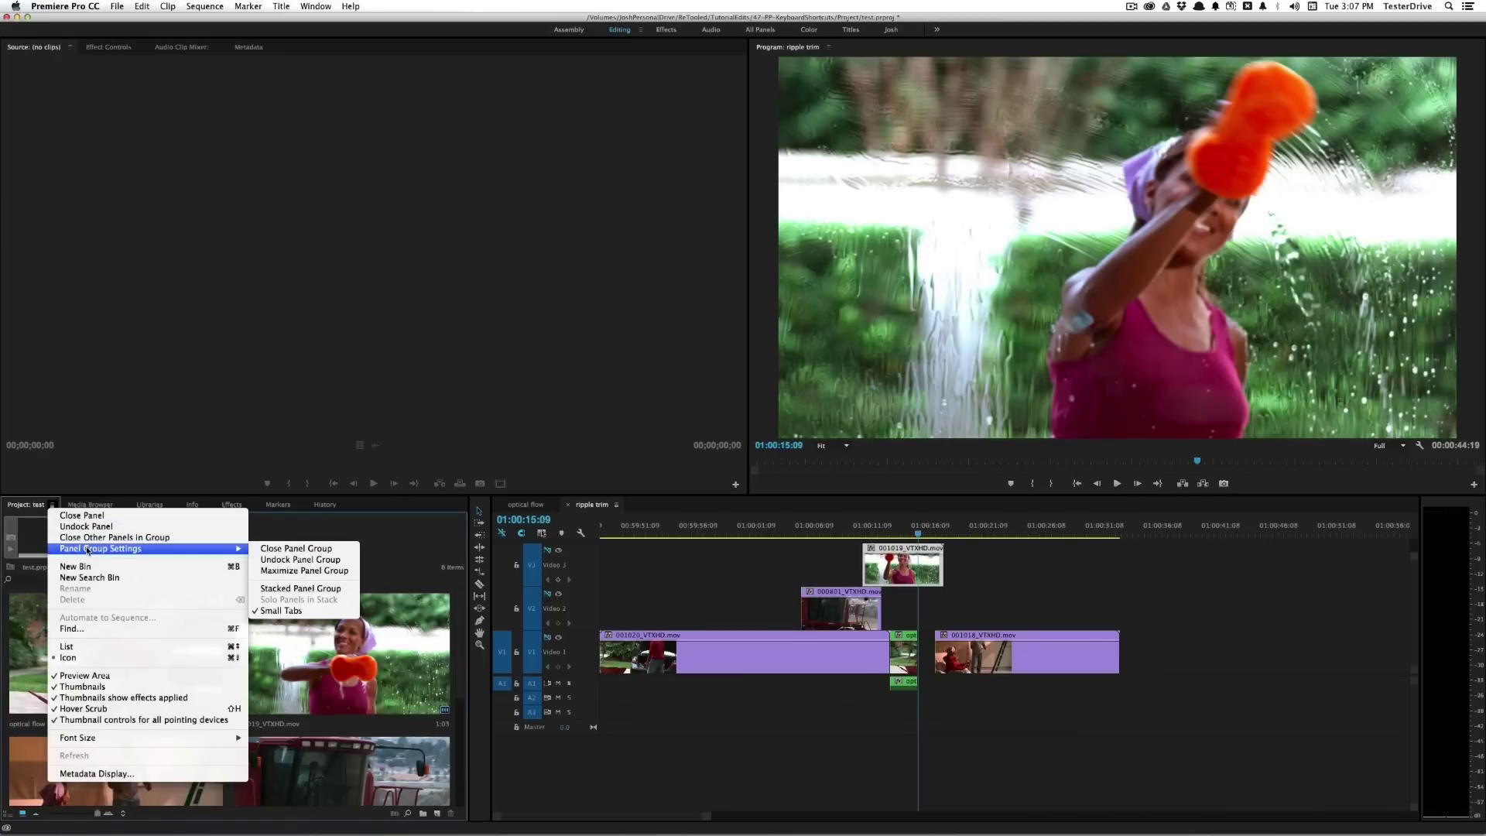
left_click(321, 589)
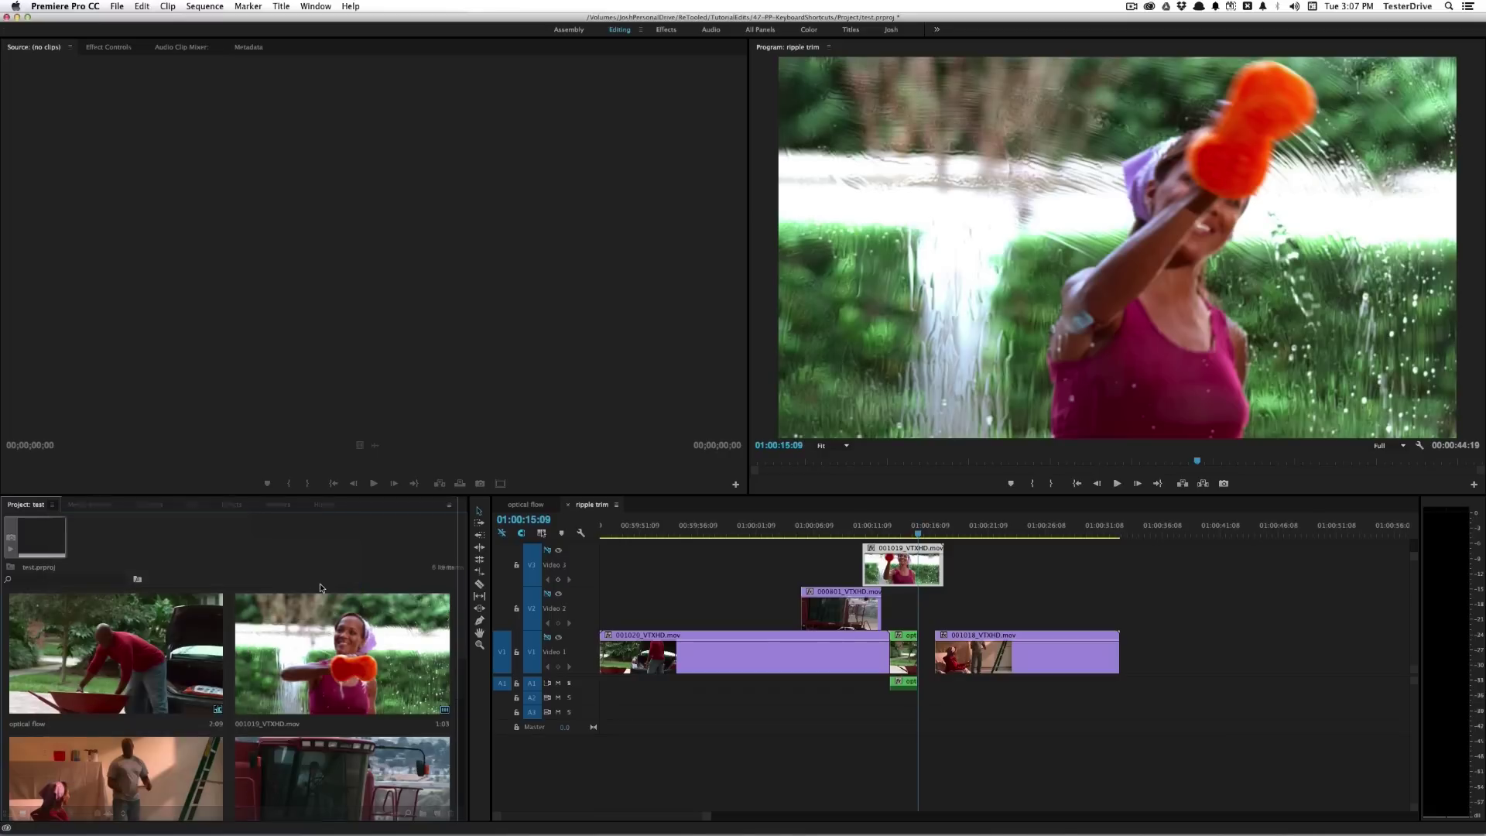
scroll(167, 670, "down", 5)
scroll(166, 670, "down", 3)
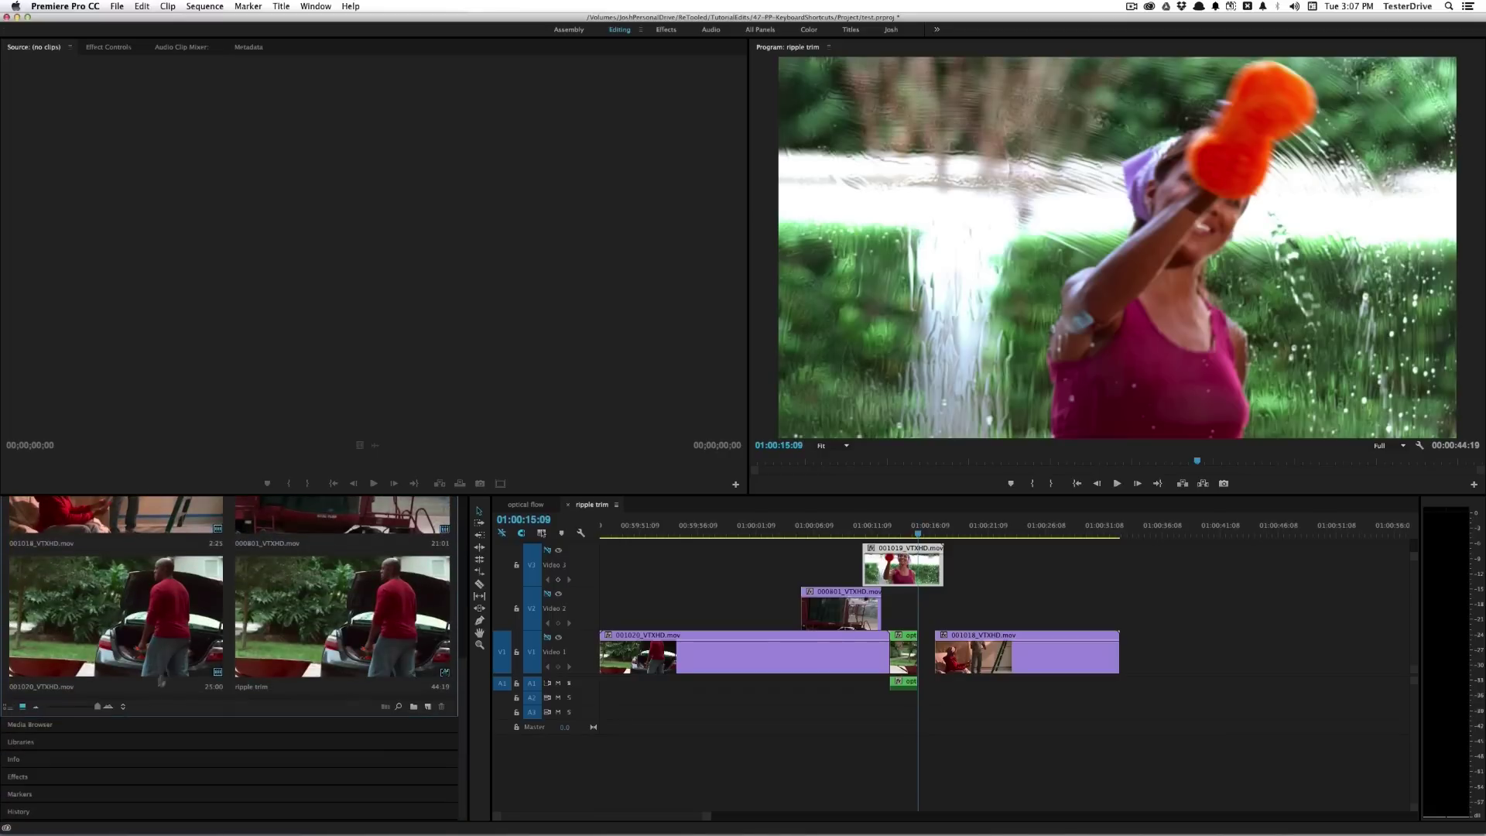
left_click(104, 734)
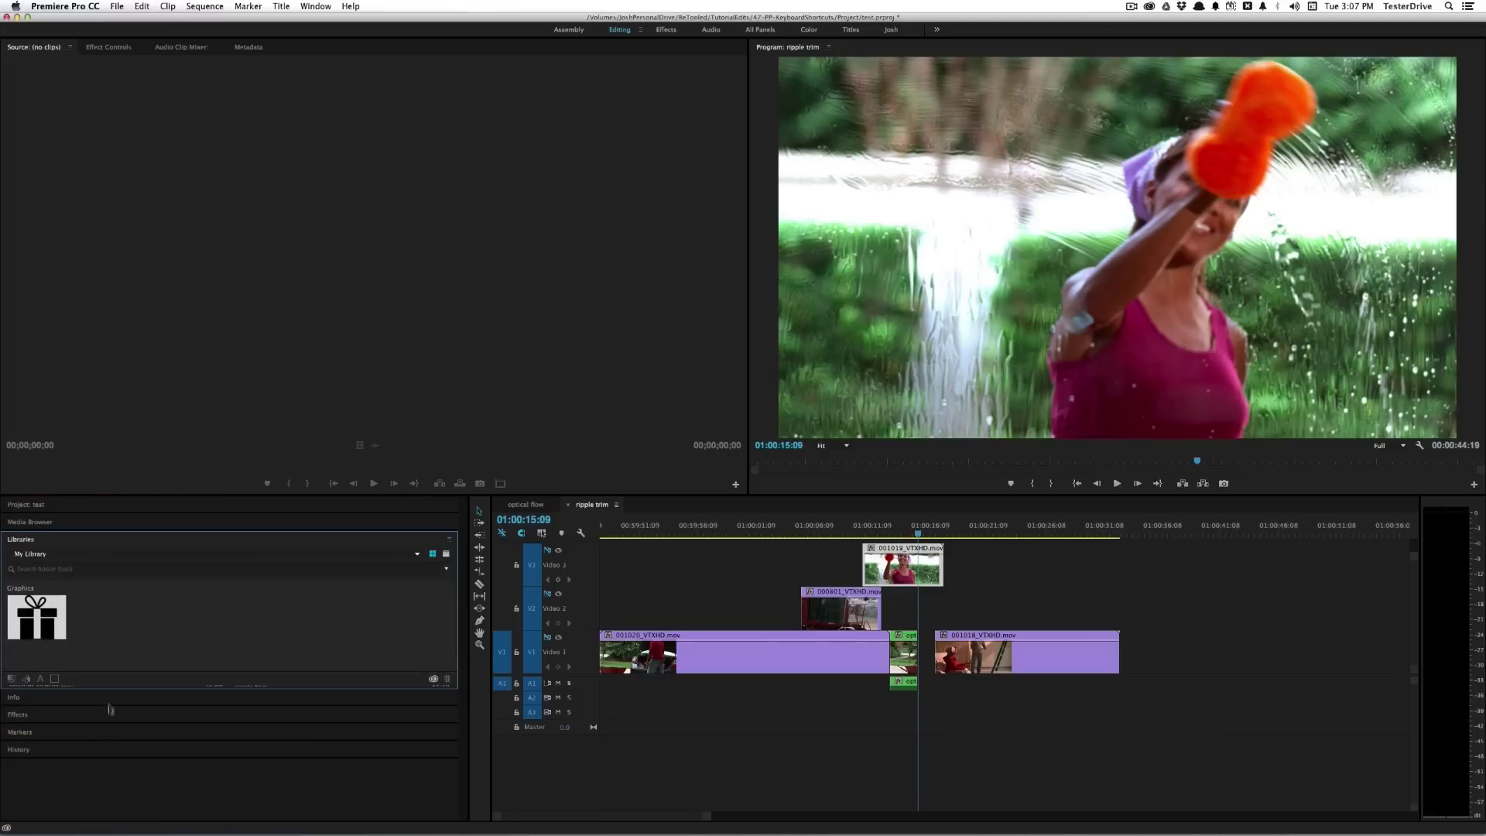
Show the Project thumbnails again, expand Libraries, then turn Stacked Panel Group off
left_click(45, 506)
scroll(158, 685, "down", 2)
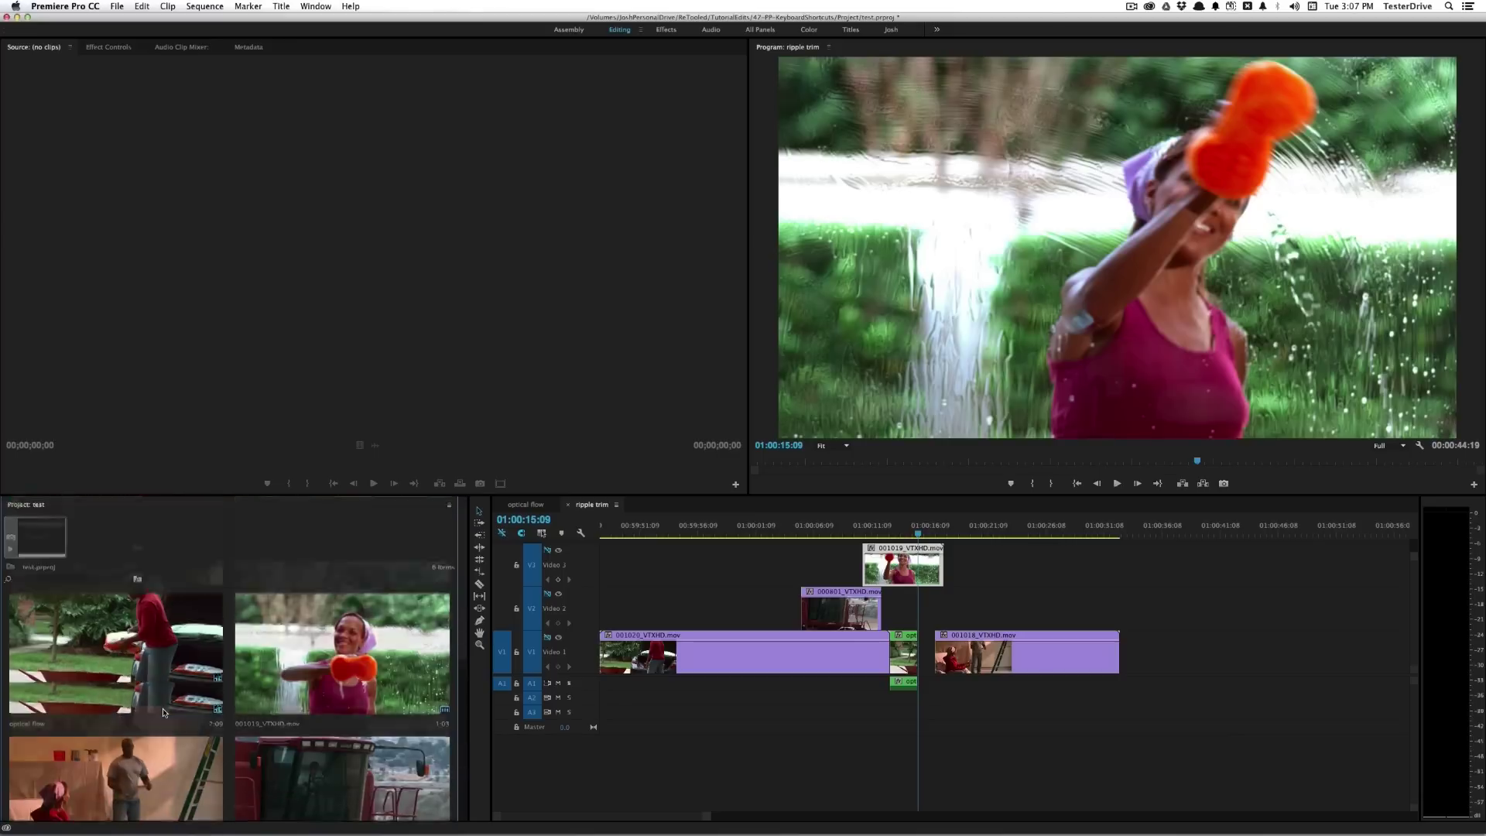
left_click(102, 739)
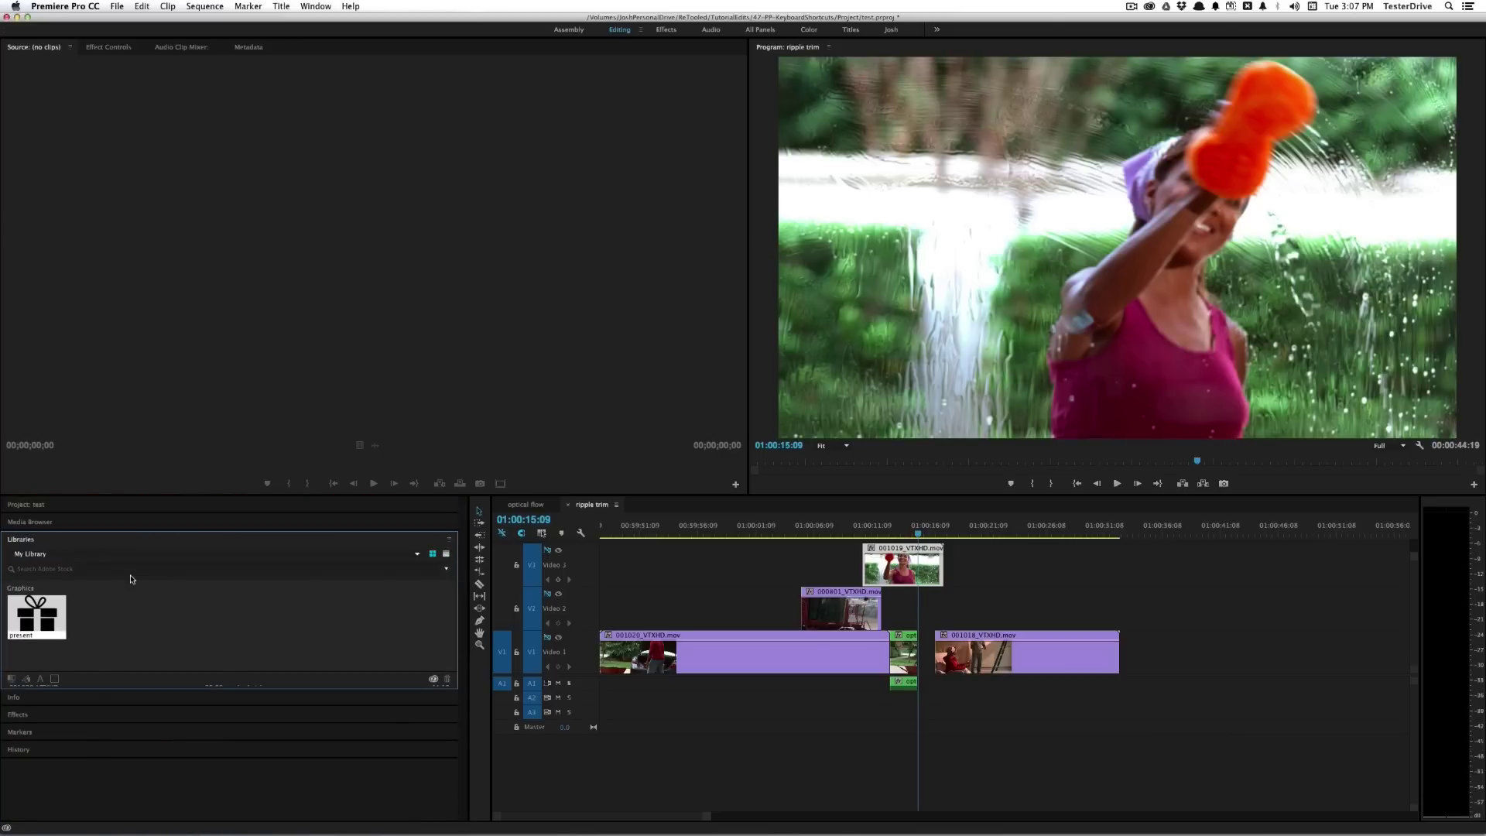
left_click(449, 538)
mouse_move(557, 583)
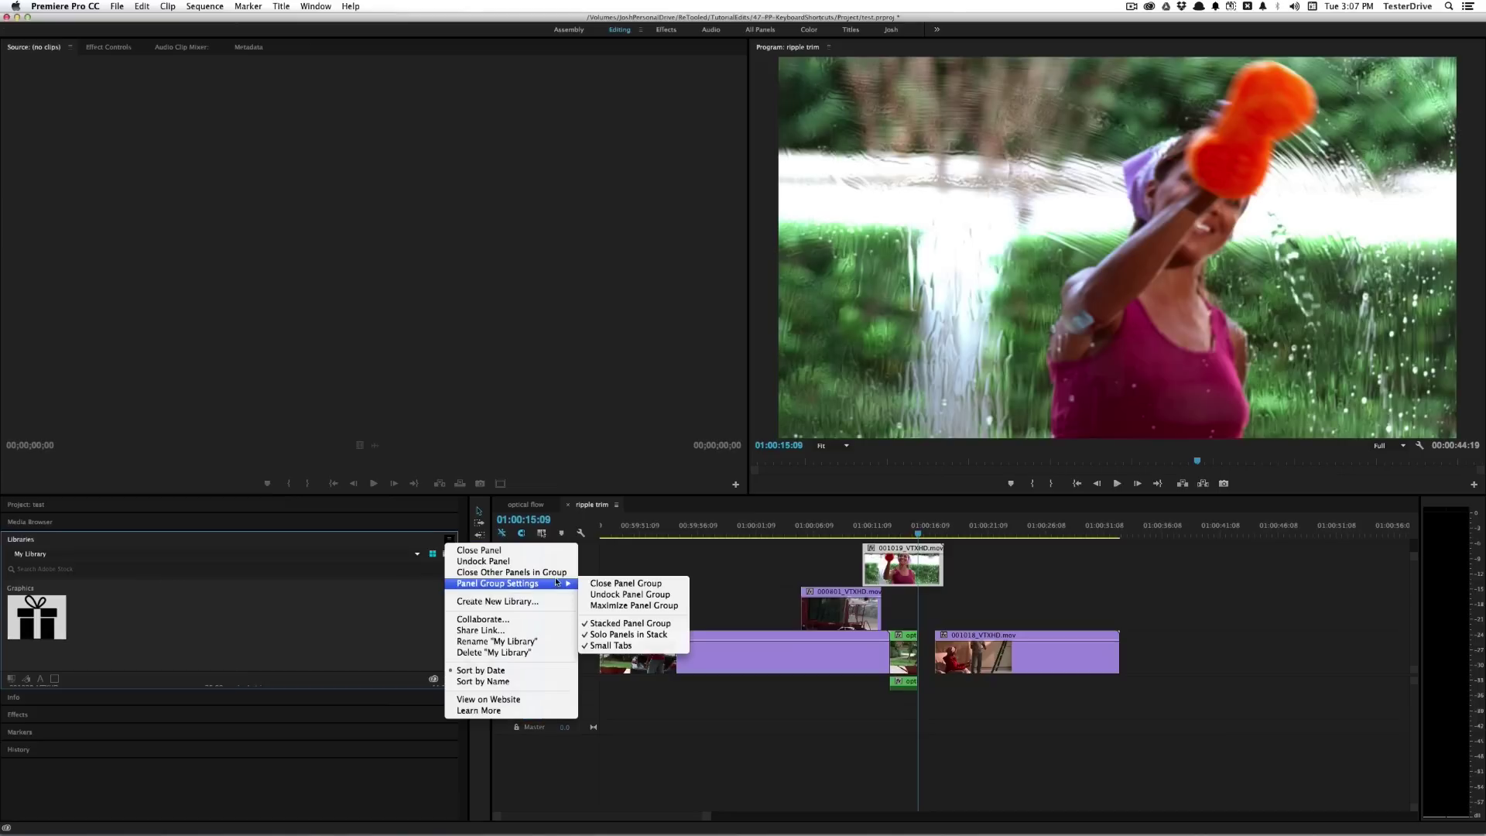
left_click(630, 623)
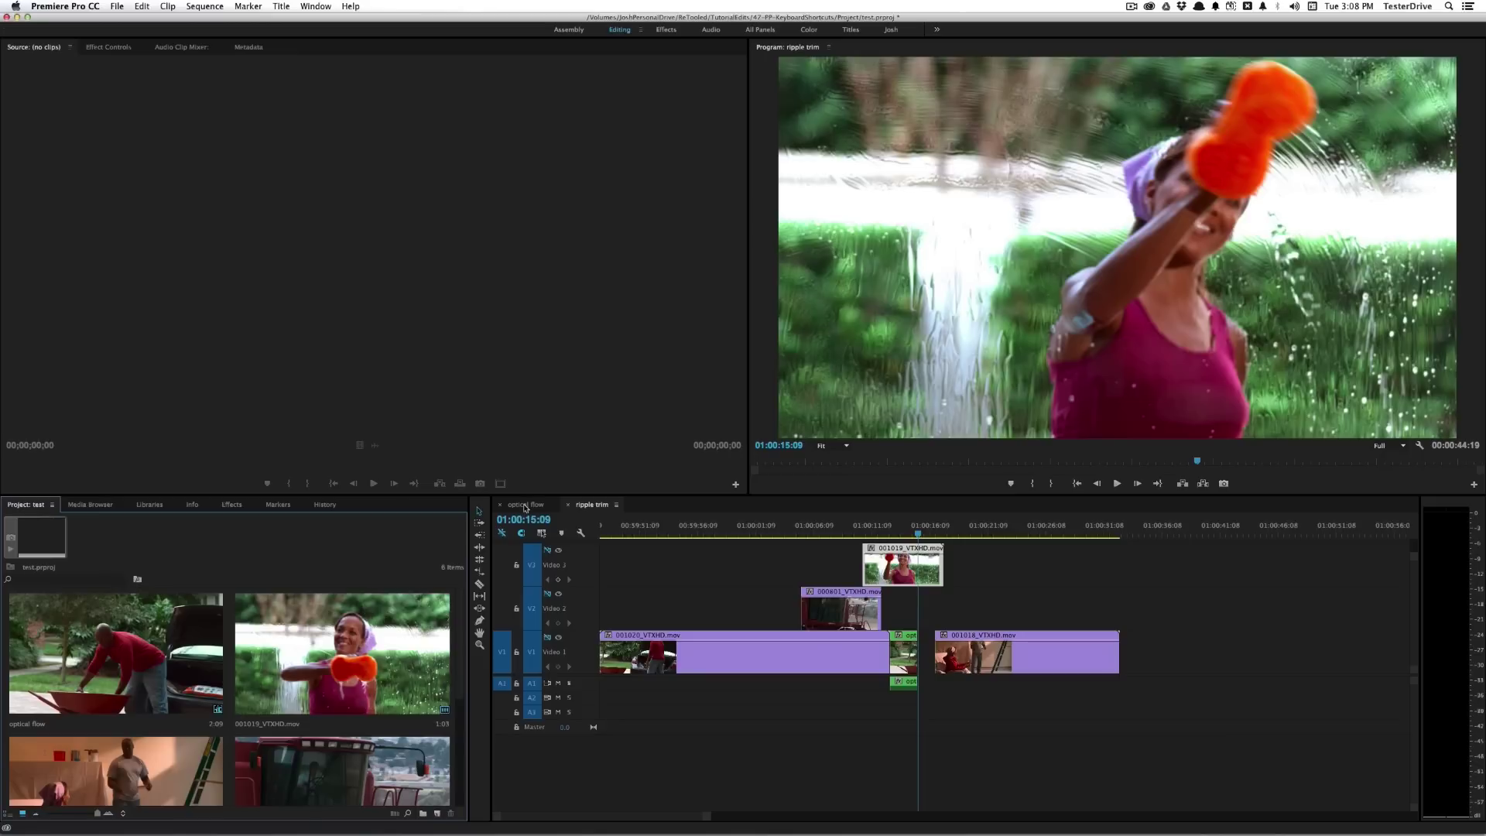
Open the optical flow sequence and scrub from its start to 01:00:12:02
left_click(525, 506)
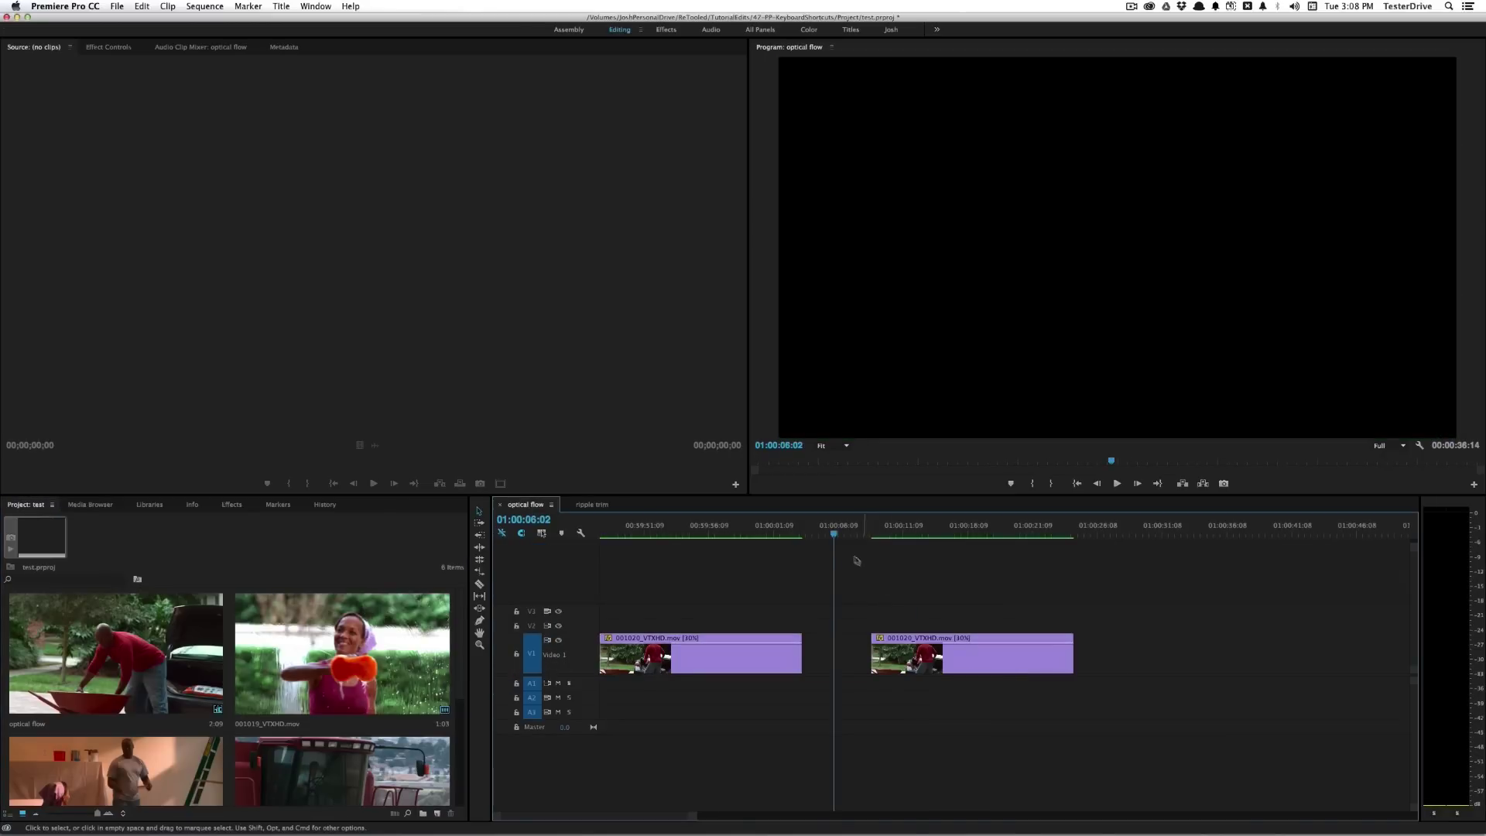
left_click_drag(770, 528, 575, 554)
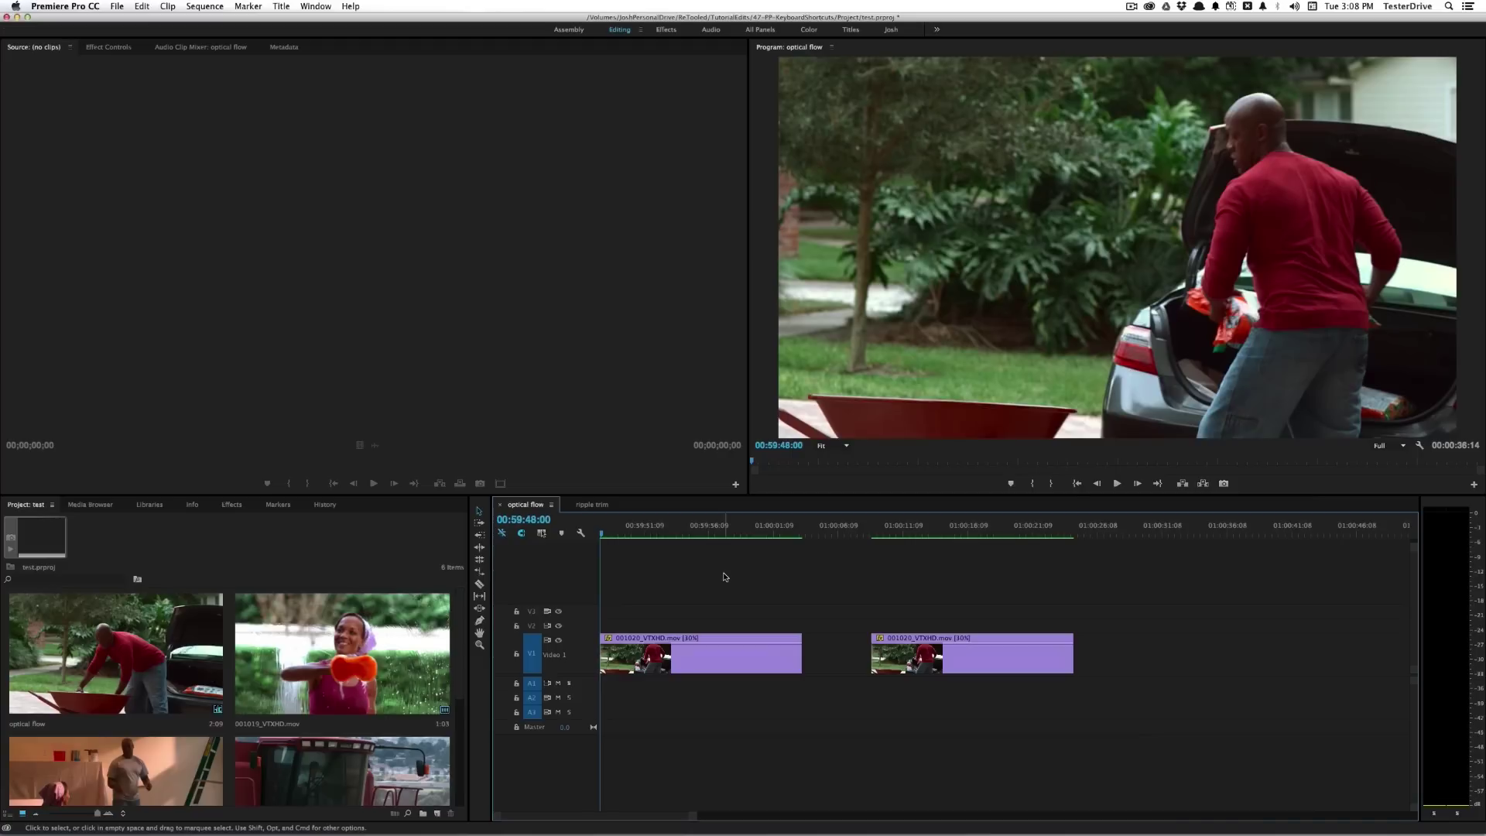
left_click(913, 530)
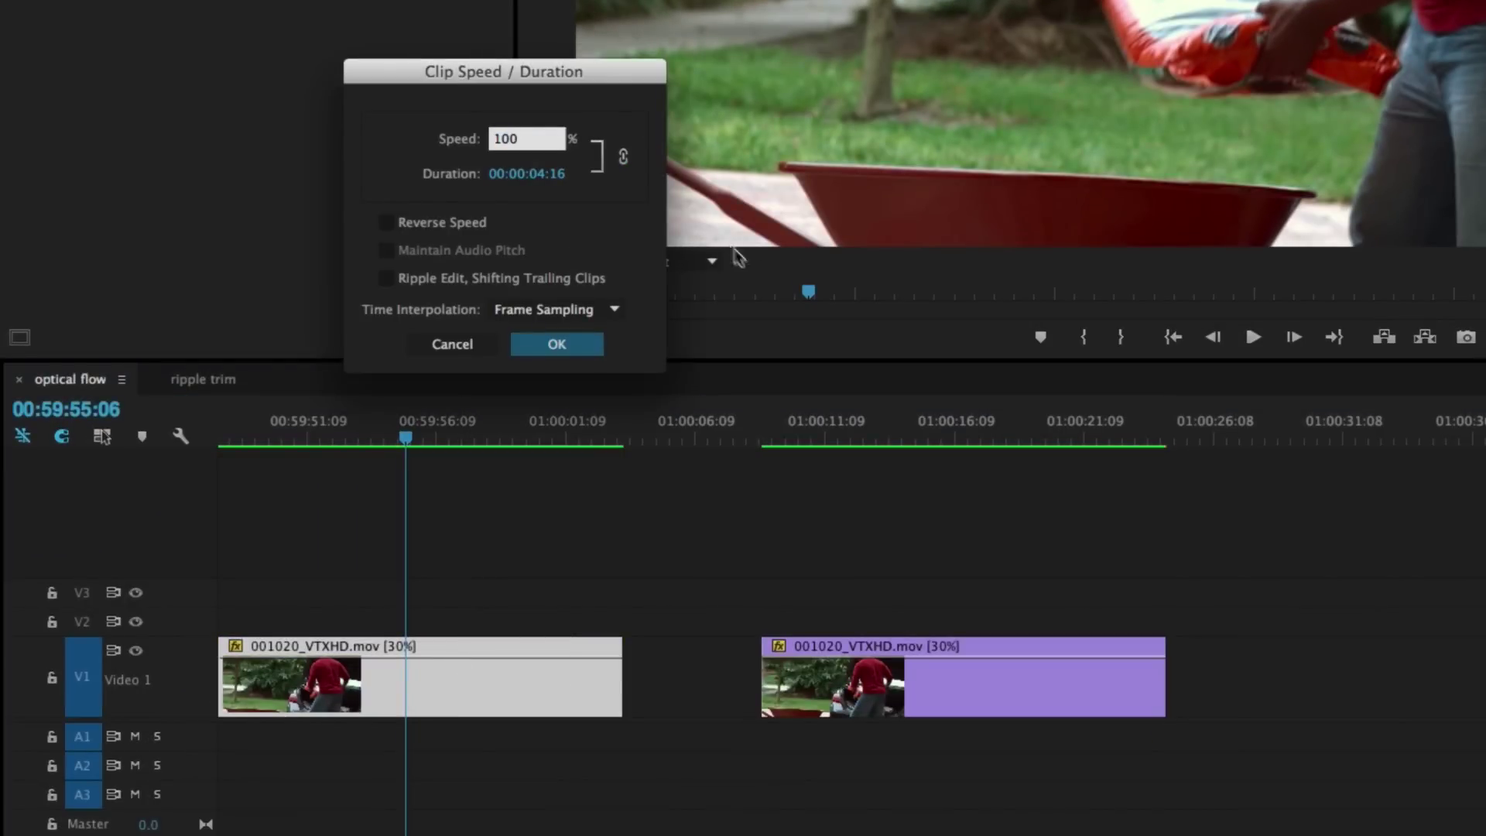
Apply 100% speed with Ripple Edit, then play the sequence from its start
left_click(504, 280)
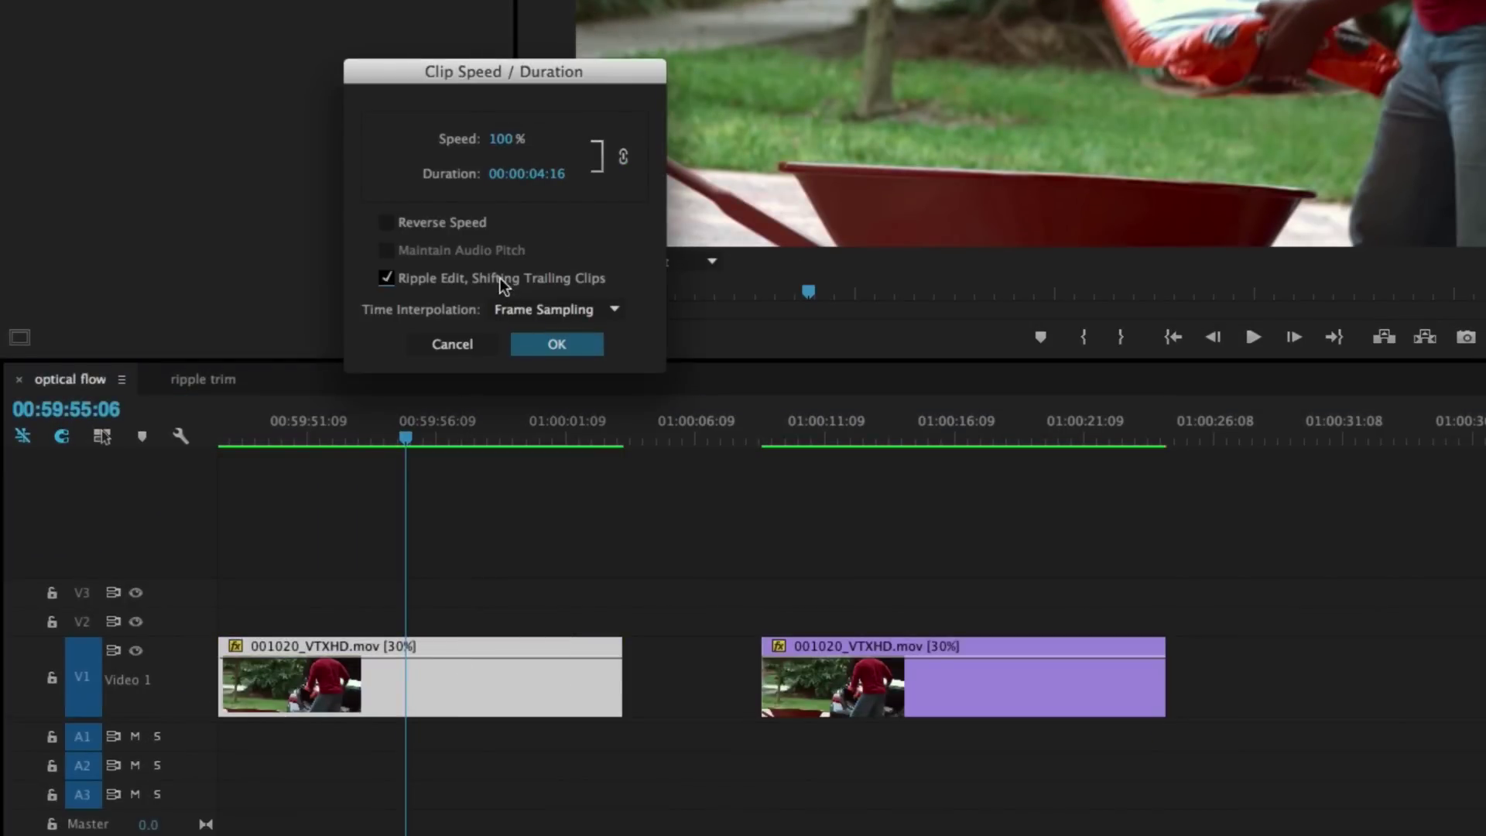
left_click(559, 344)
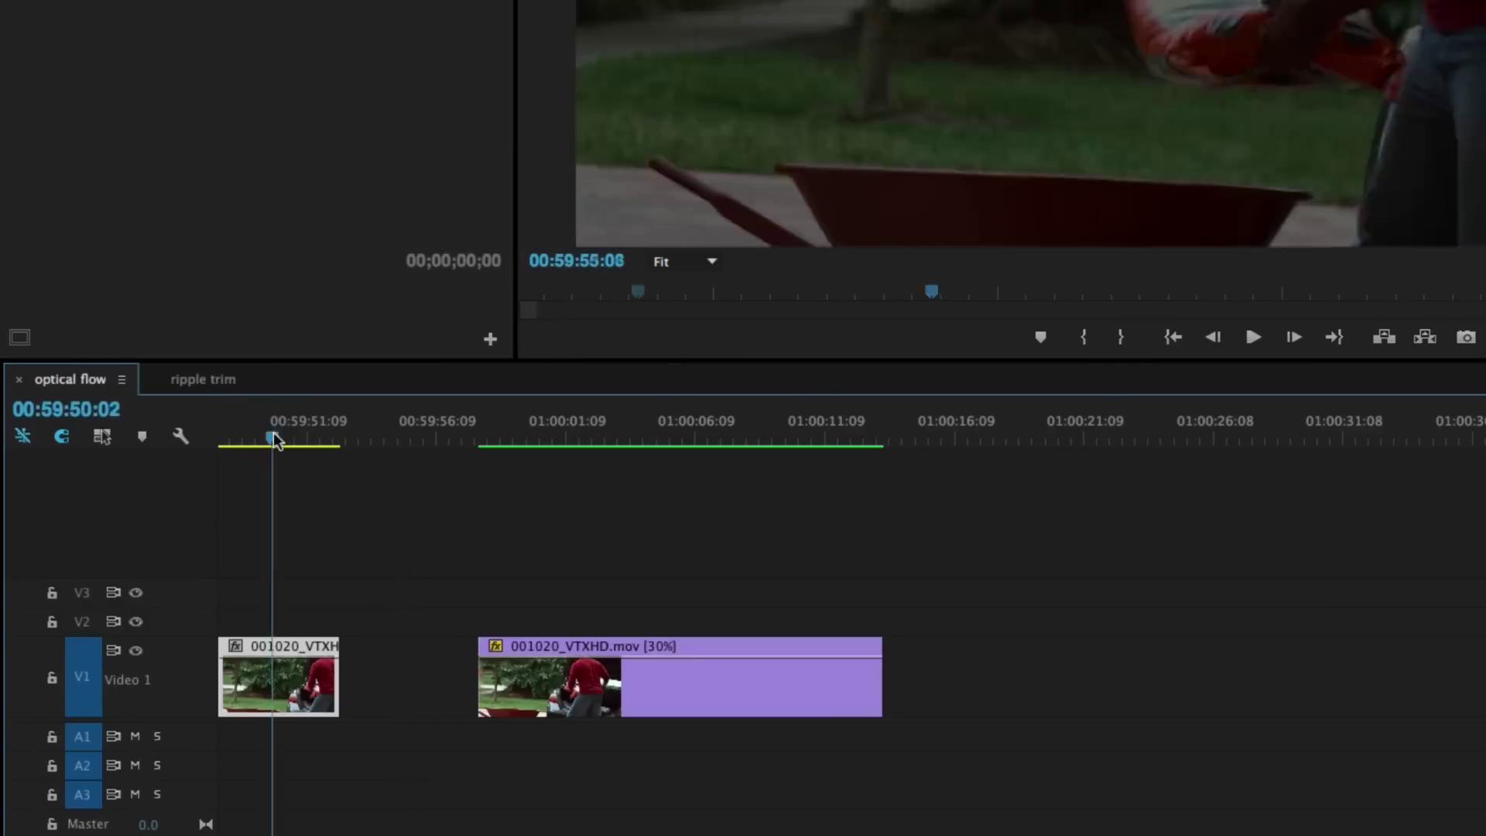
left_click_drag(275, 439, 220, 440)
key("space")
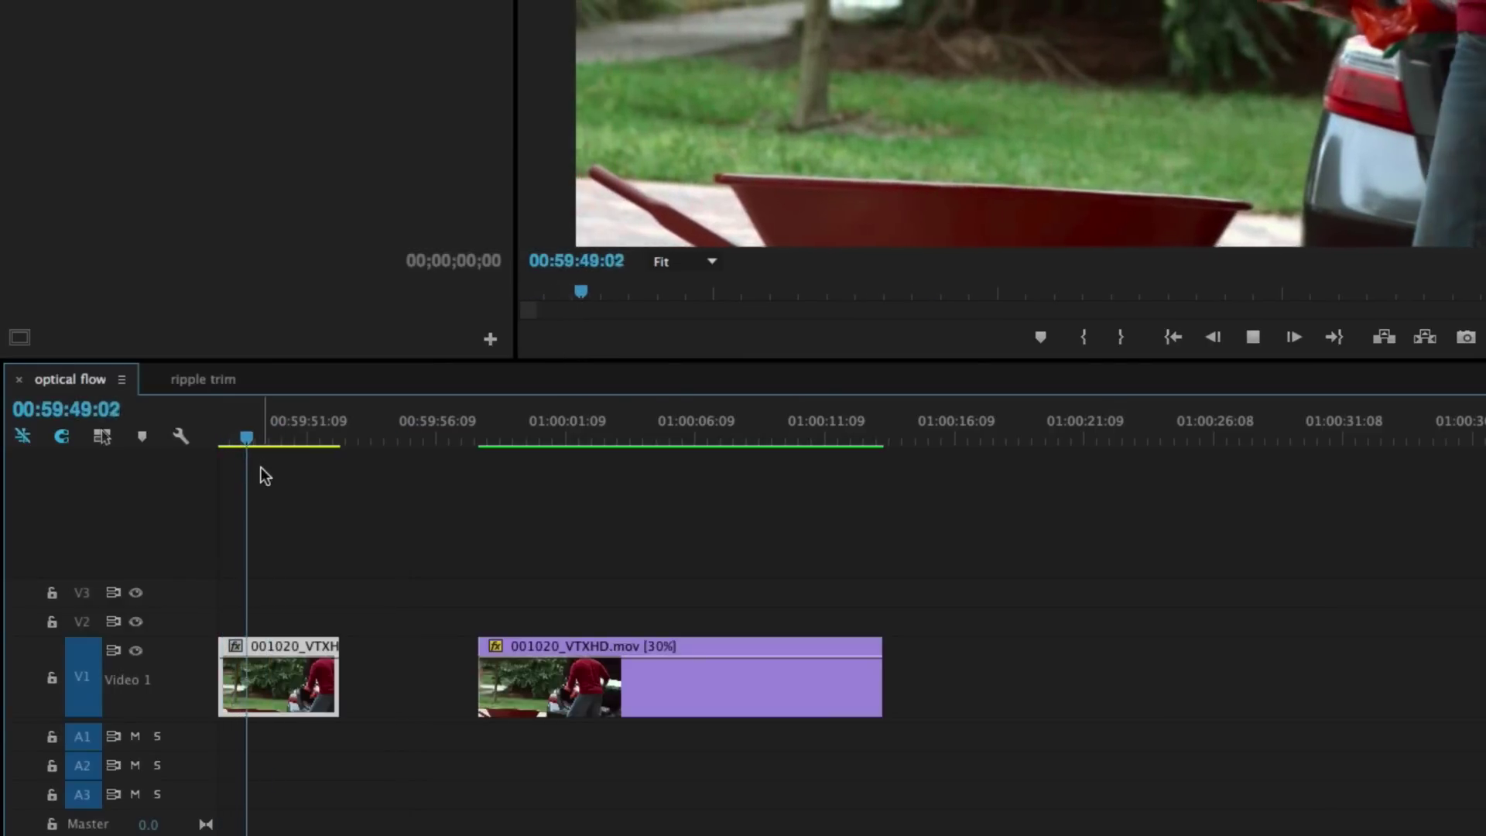
key("space")
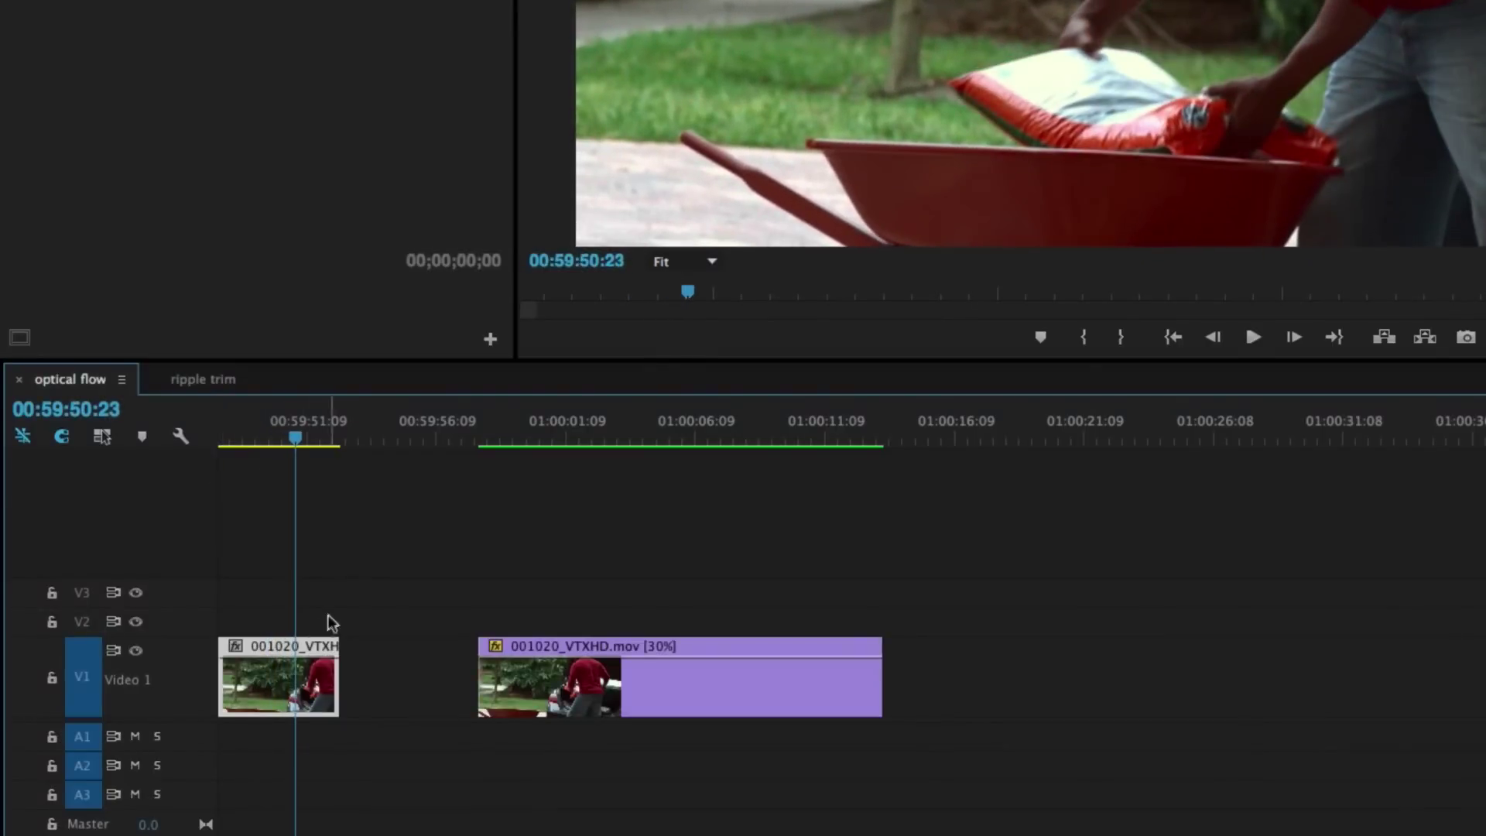
Set the first clip to 30% speed with Optical Flow time interpolation
left_click(314, 681)
key("super+r")
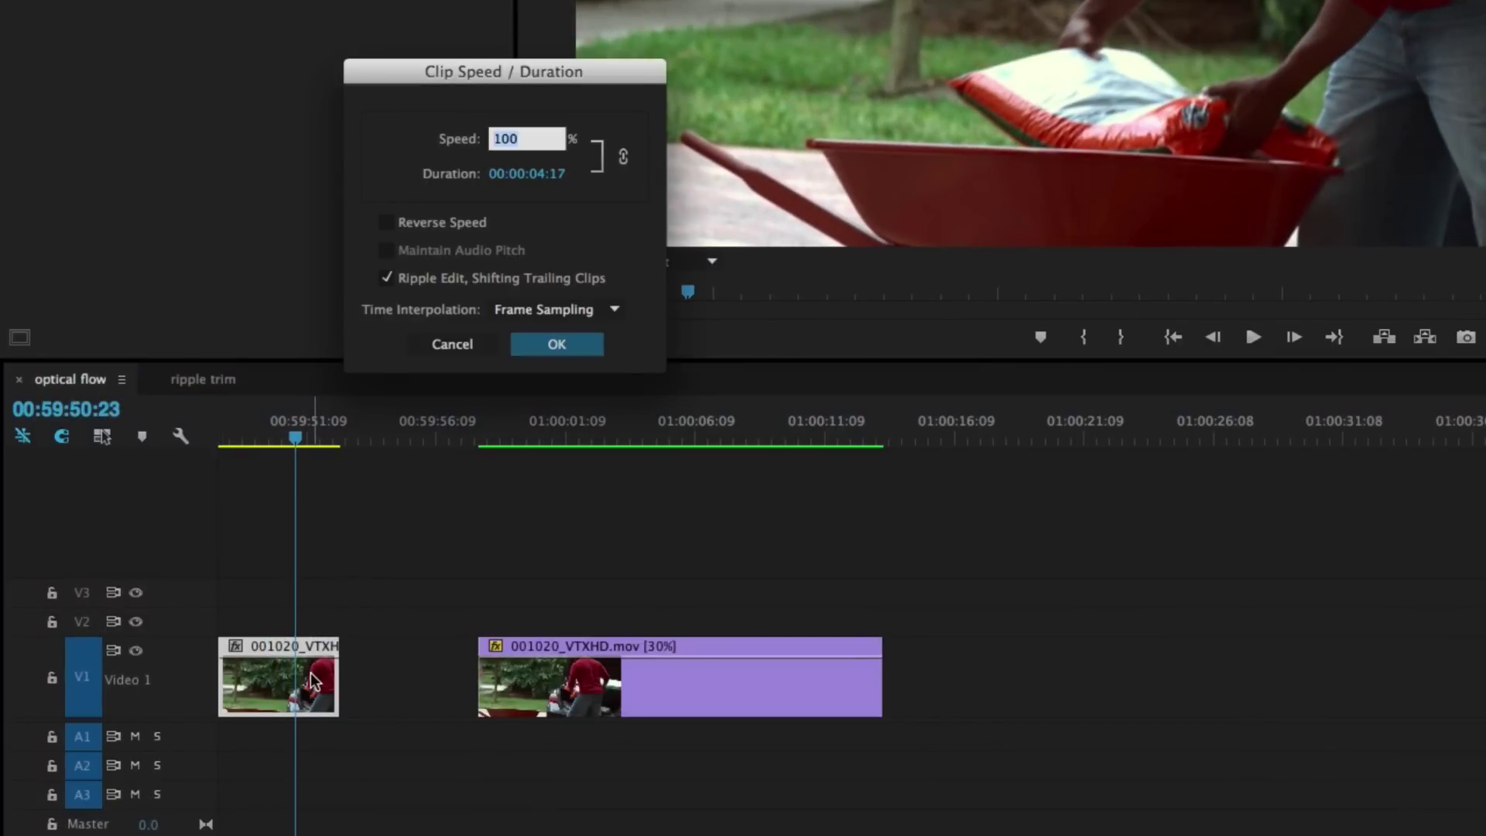
type("30")
left_click(556, 311)
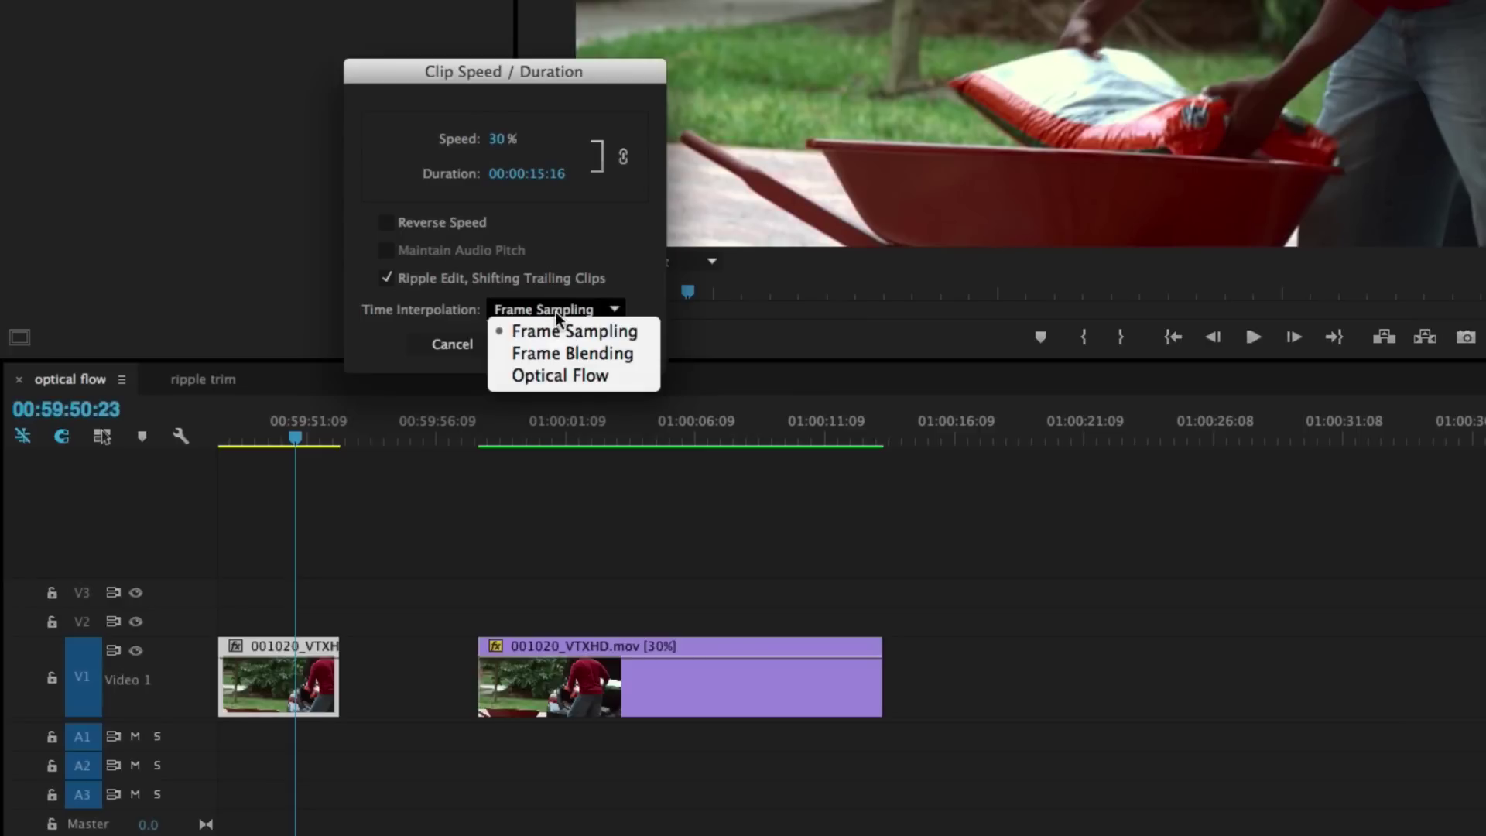
left_click(555, 374)
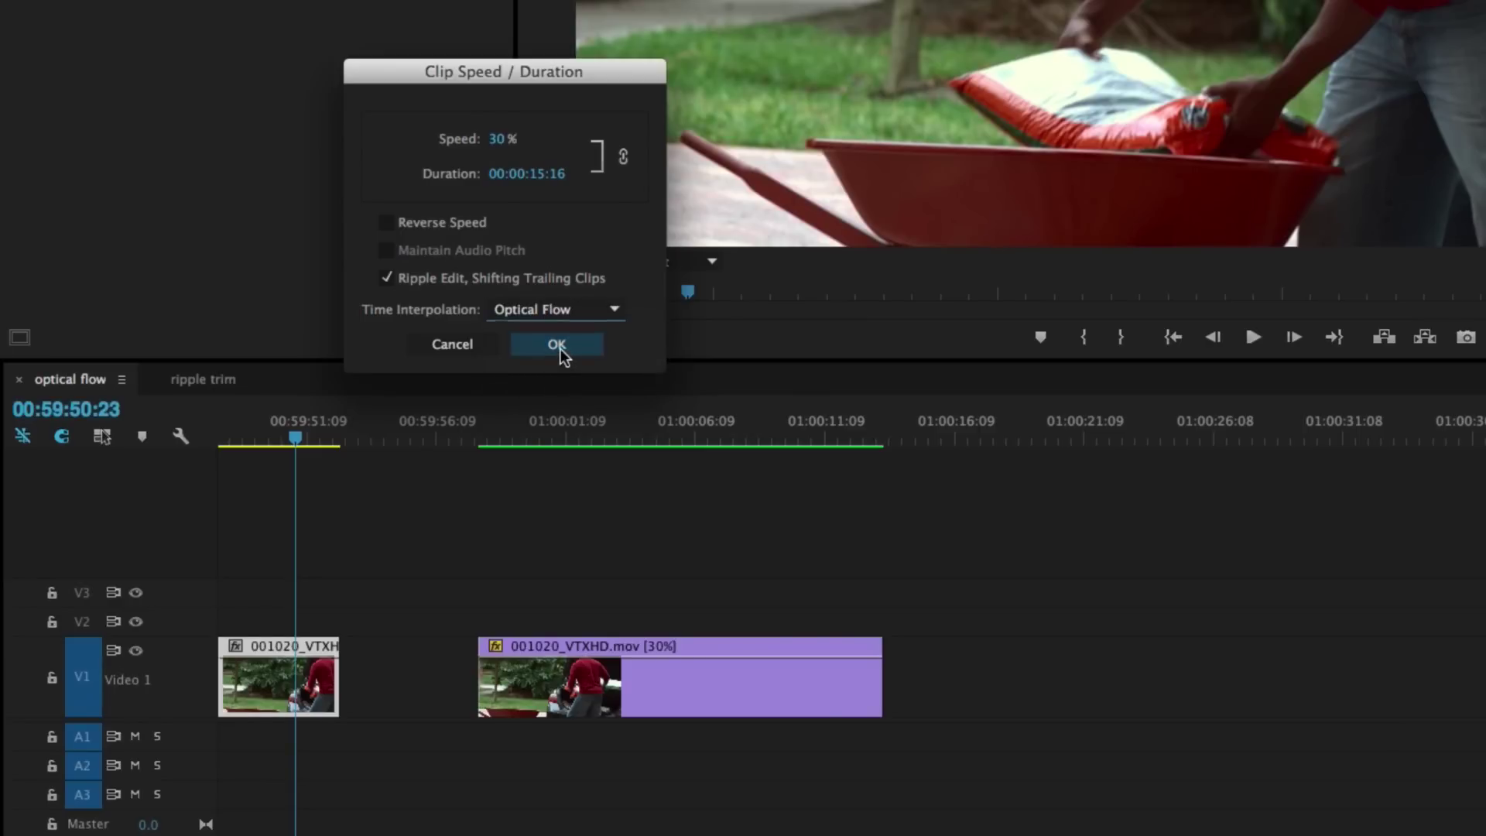
left_click(559, 345)
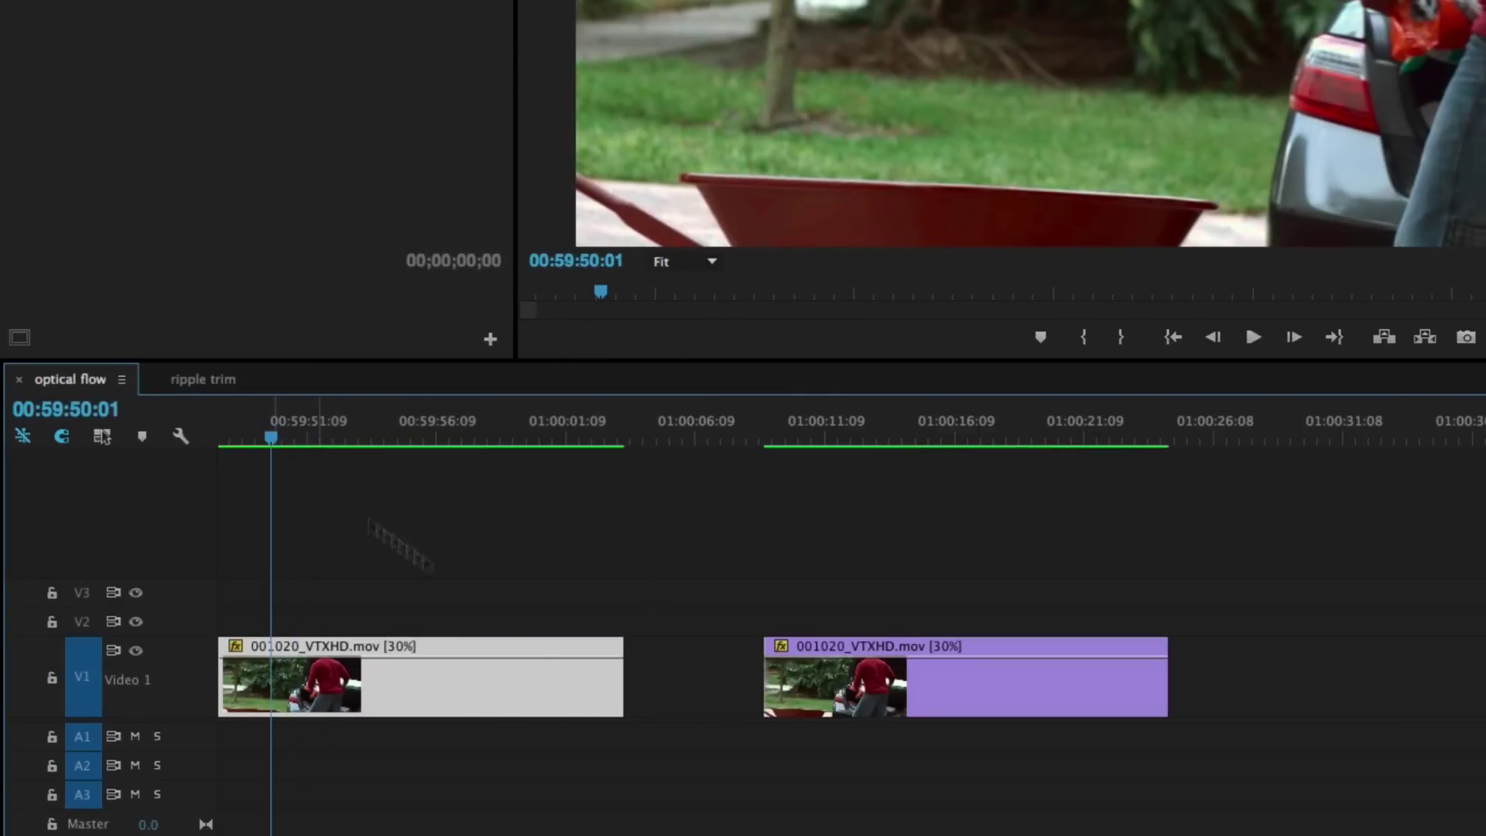
right_click(454, 685)
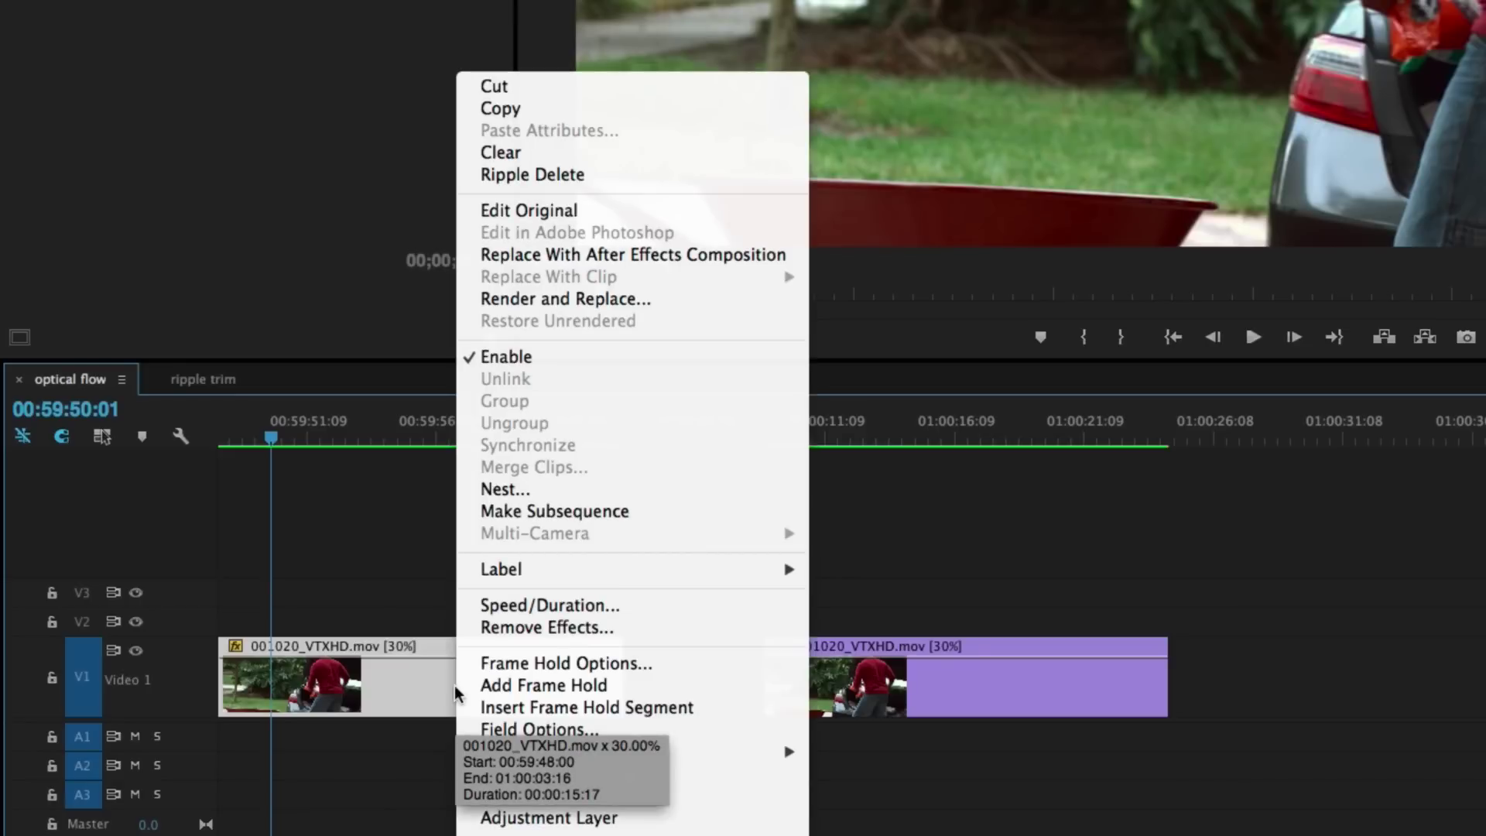
mouse_move(598, 757)
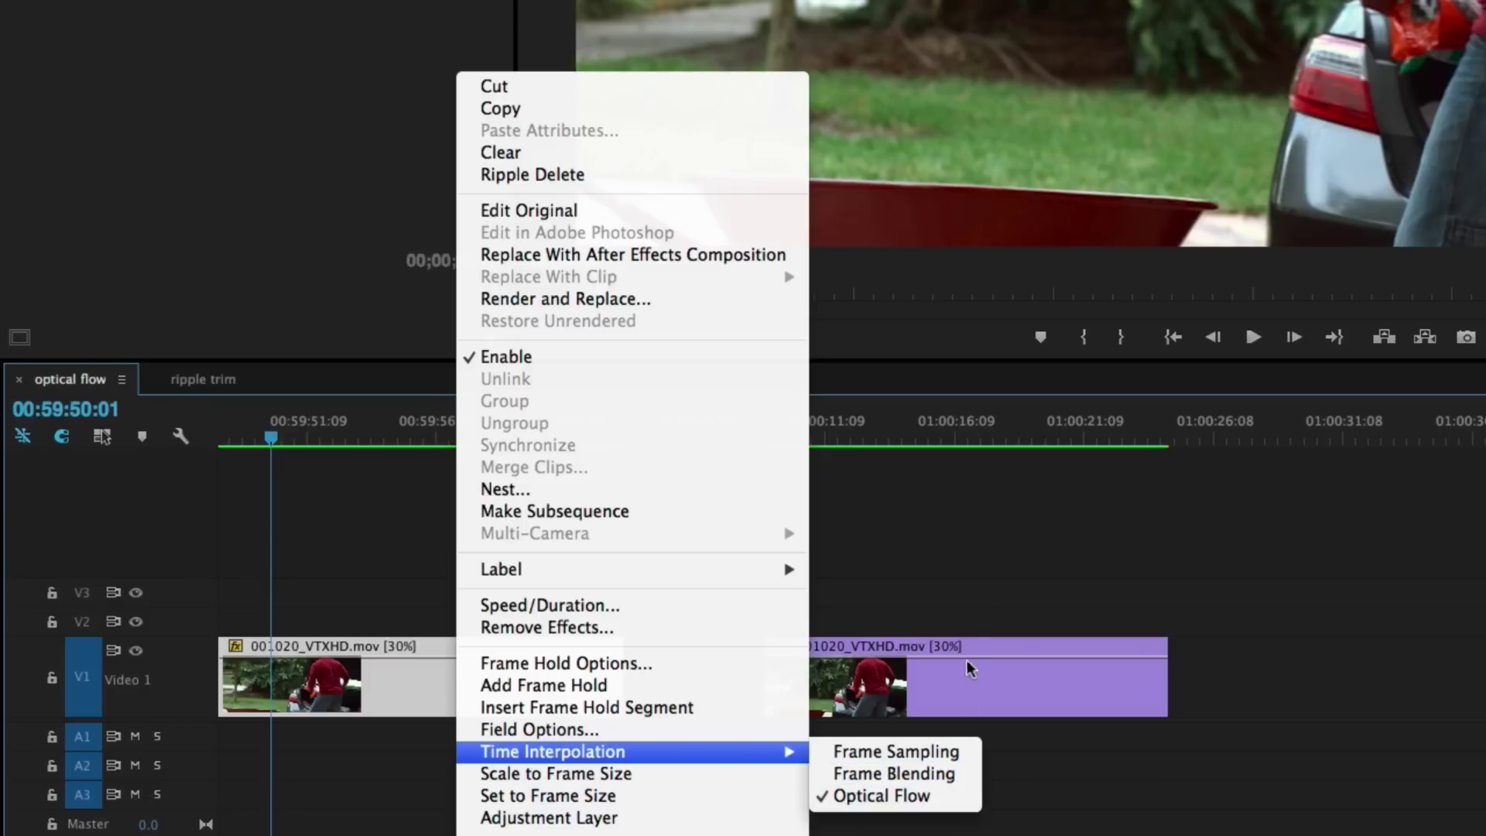
left_click(948, 551)
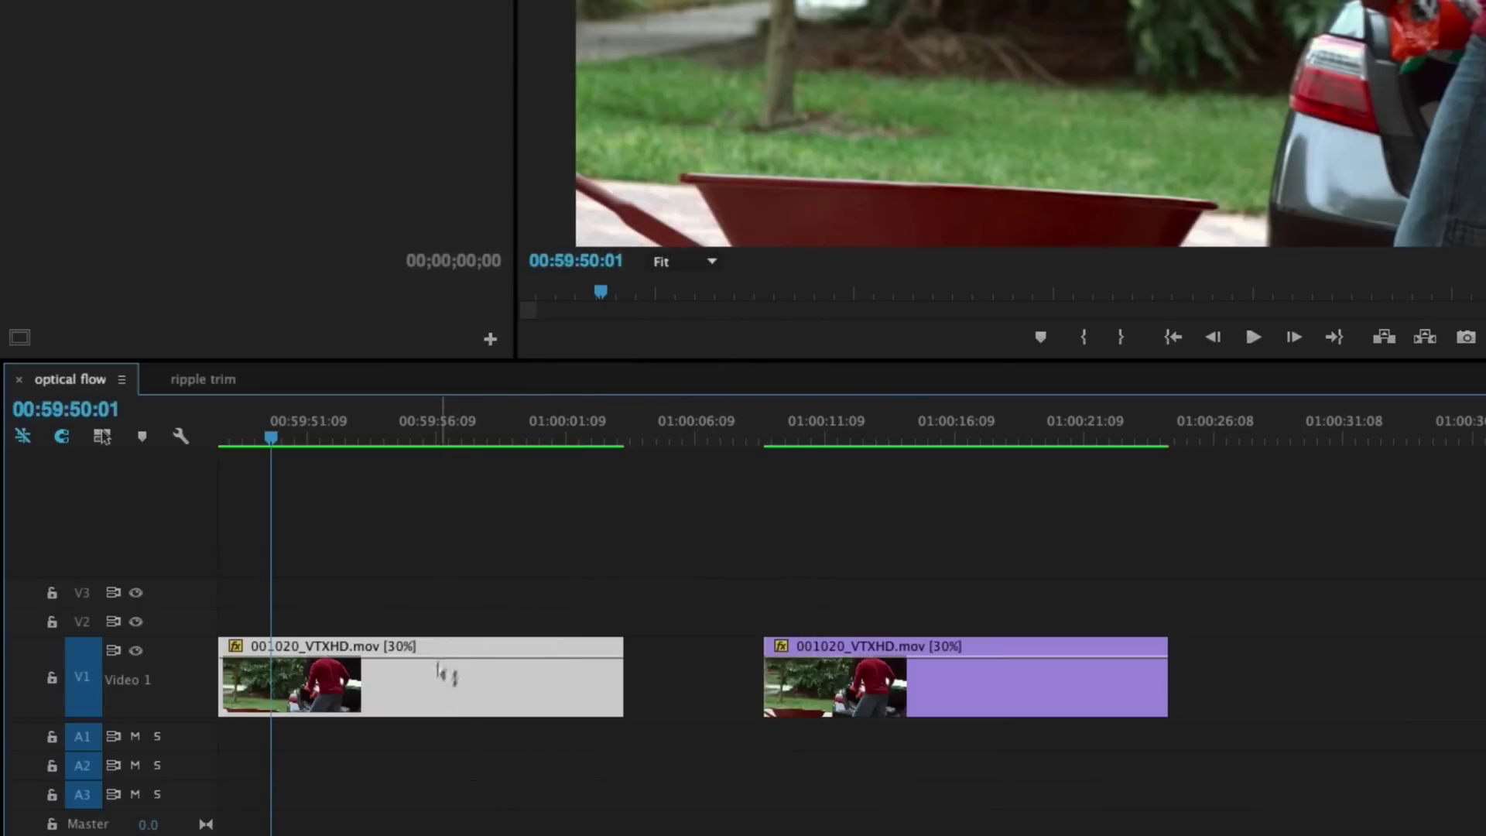
Set the first clip's speed to 35%, stop playback, and render the sequence previews
key("super+r")
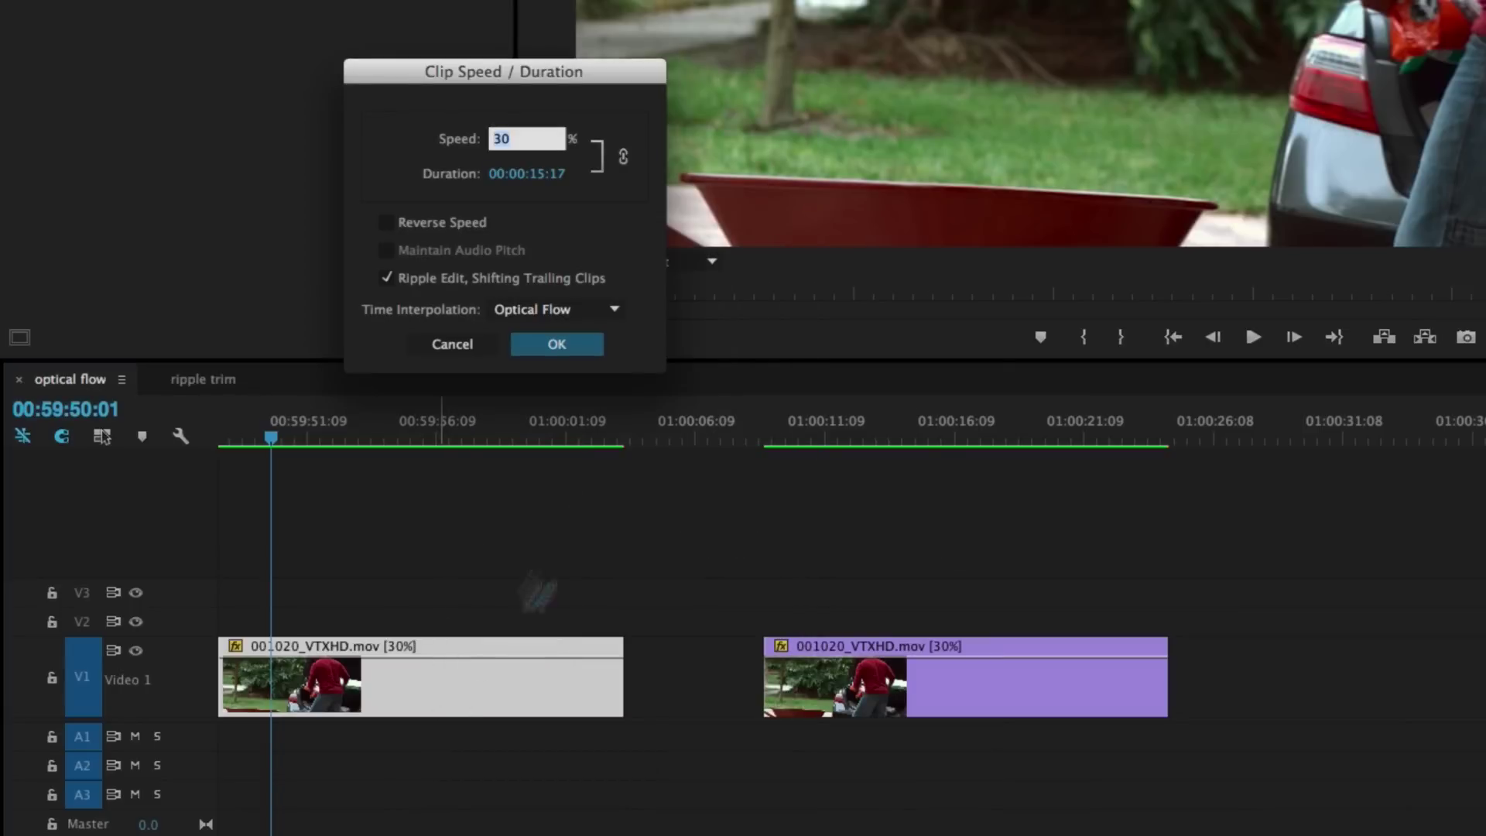
type("35")
key("Return")
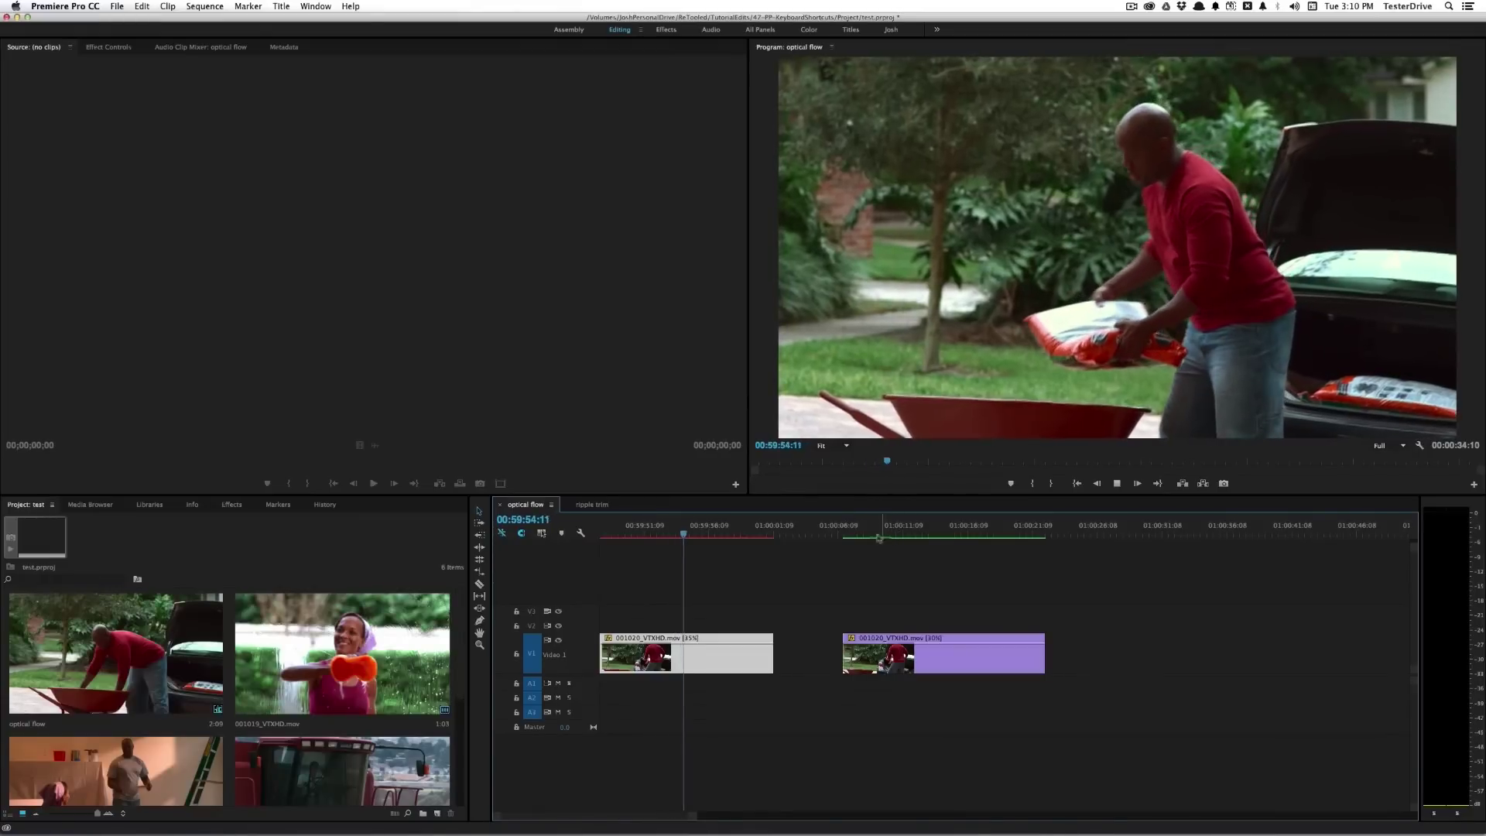
key("space")
key("Return")
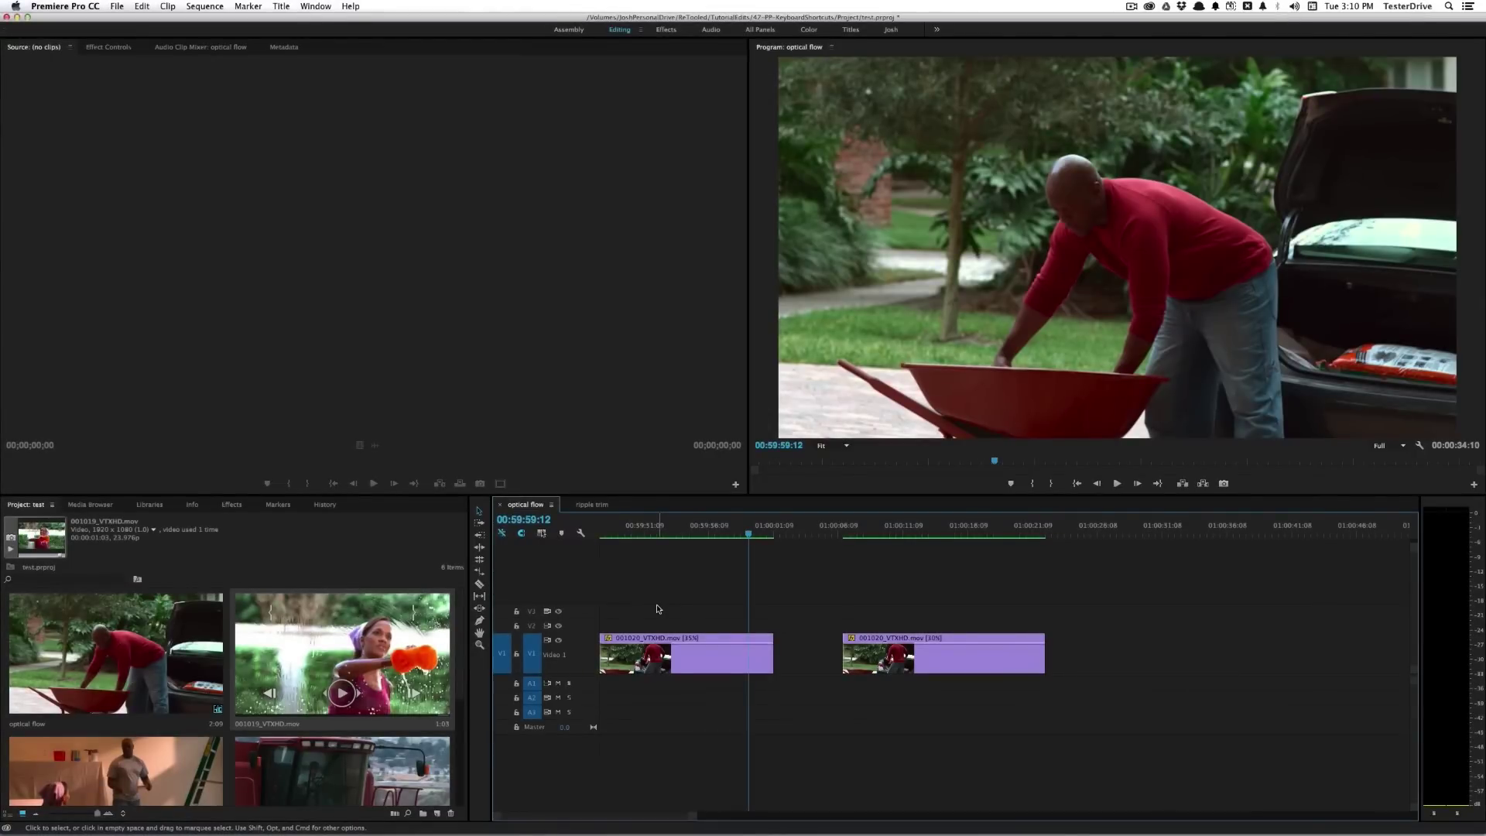
Turn off Thumbnail controls for all pointing devices in the Project panel menu
left_click(365, 632)
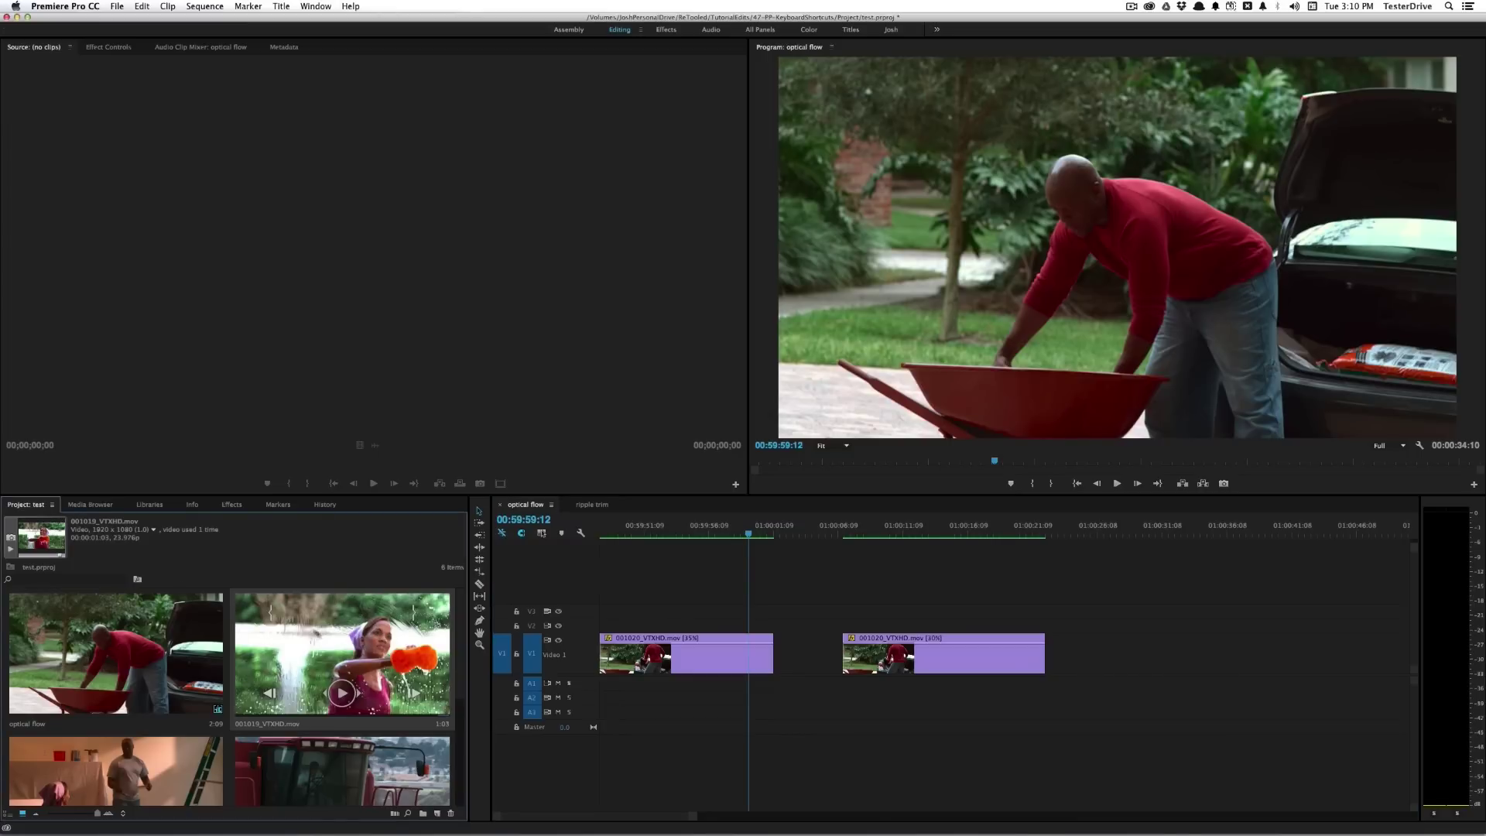
left_click(52, 504)
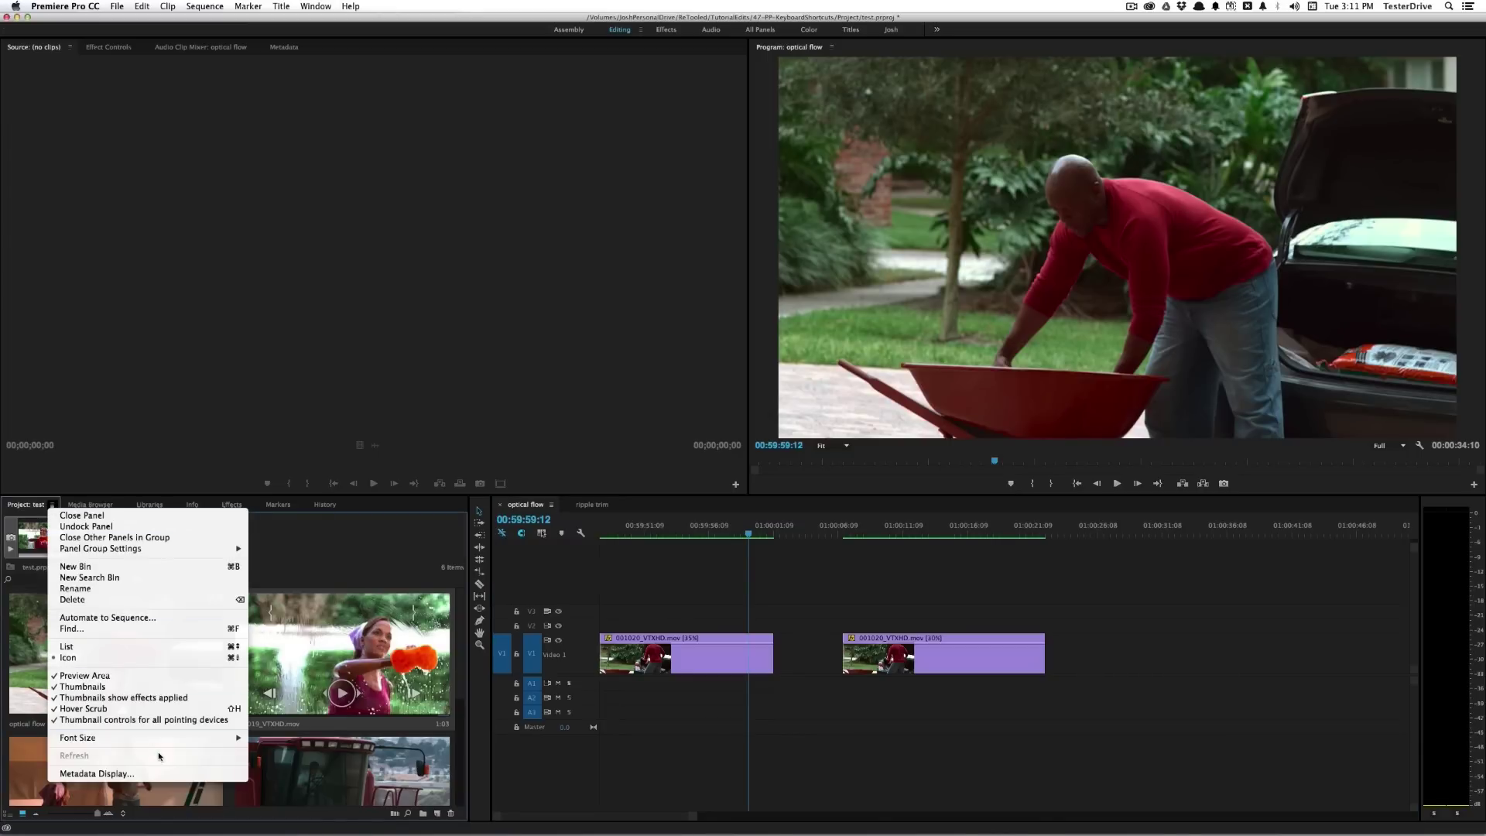
left_click(146, 724)
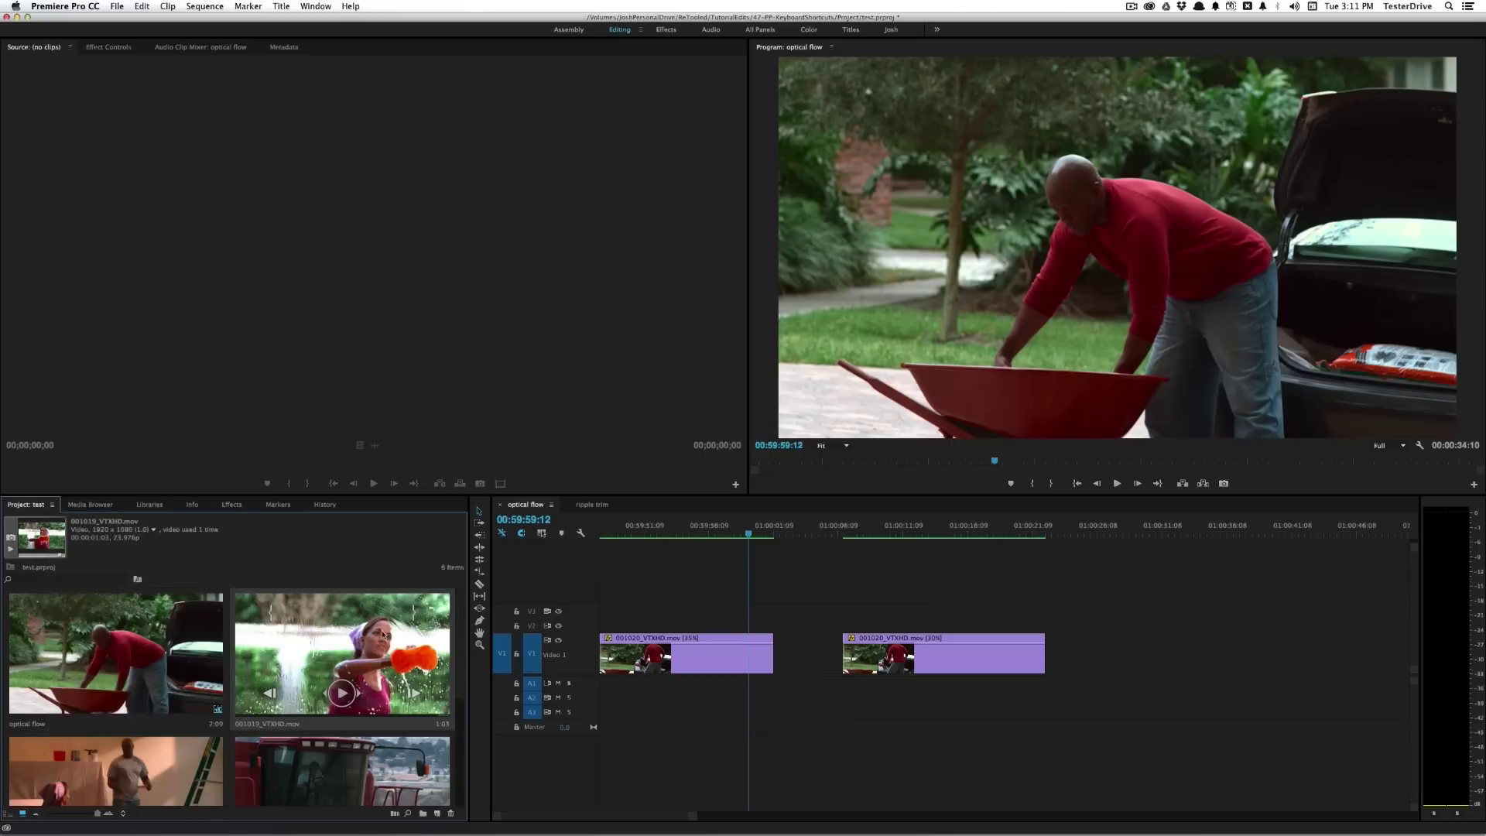
Open 001019_VTXHD.mov in the Source monitor and show its Effect Controls and the Effects library
left_click(285, 639)
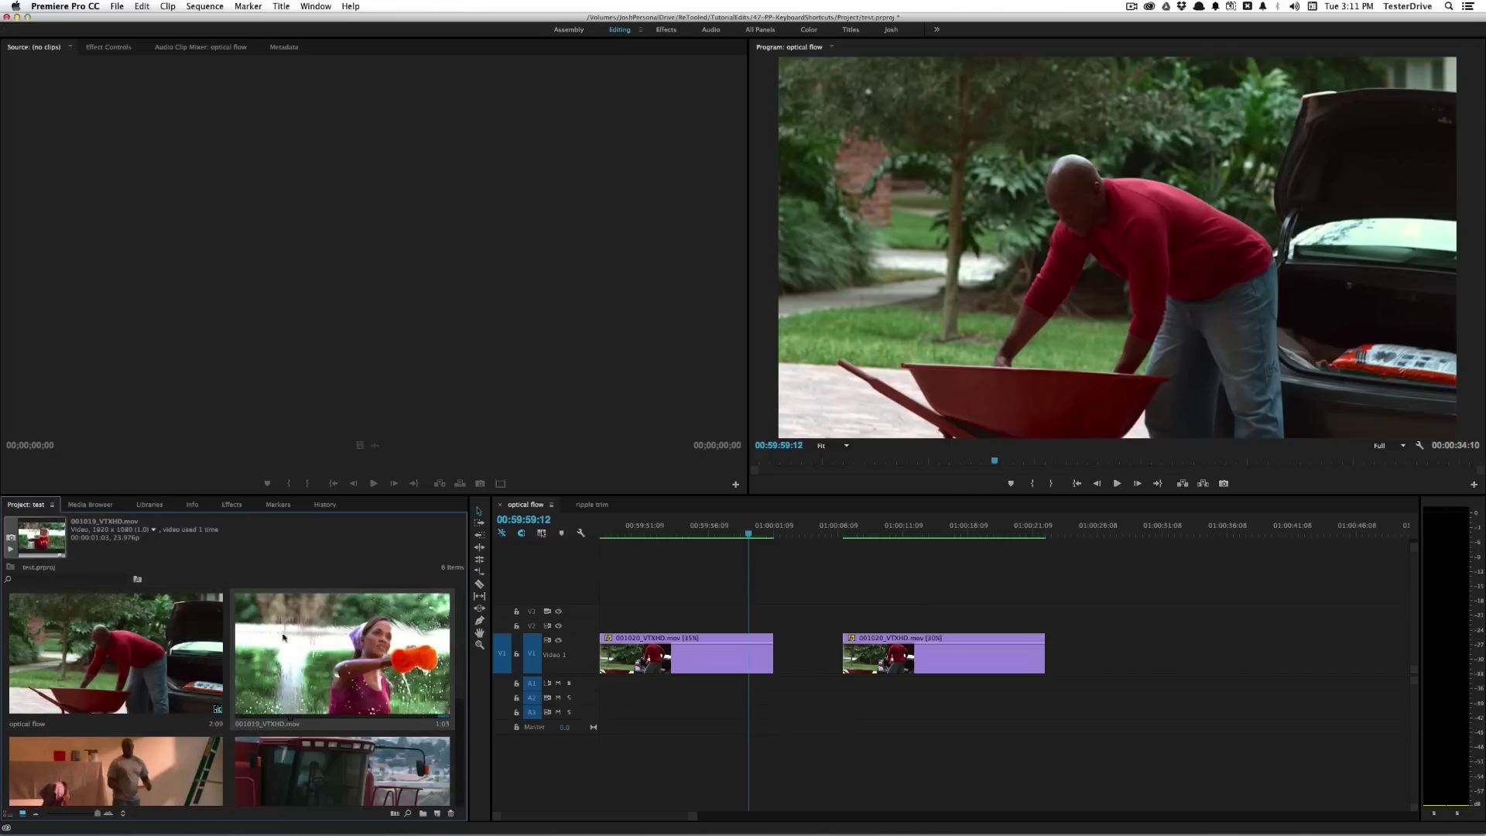
double_click(325, 622)
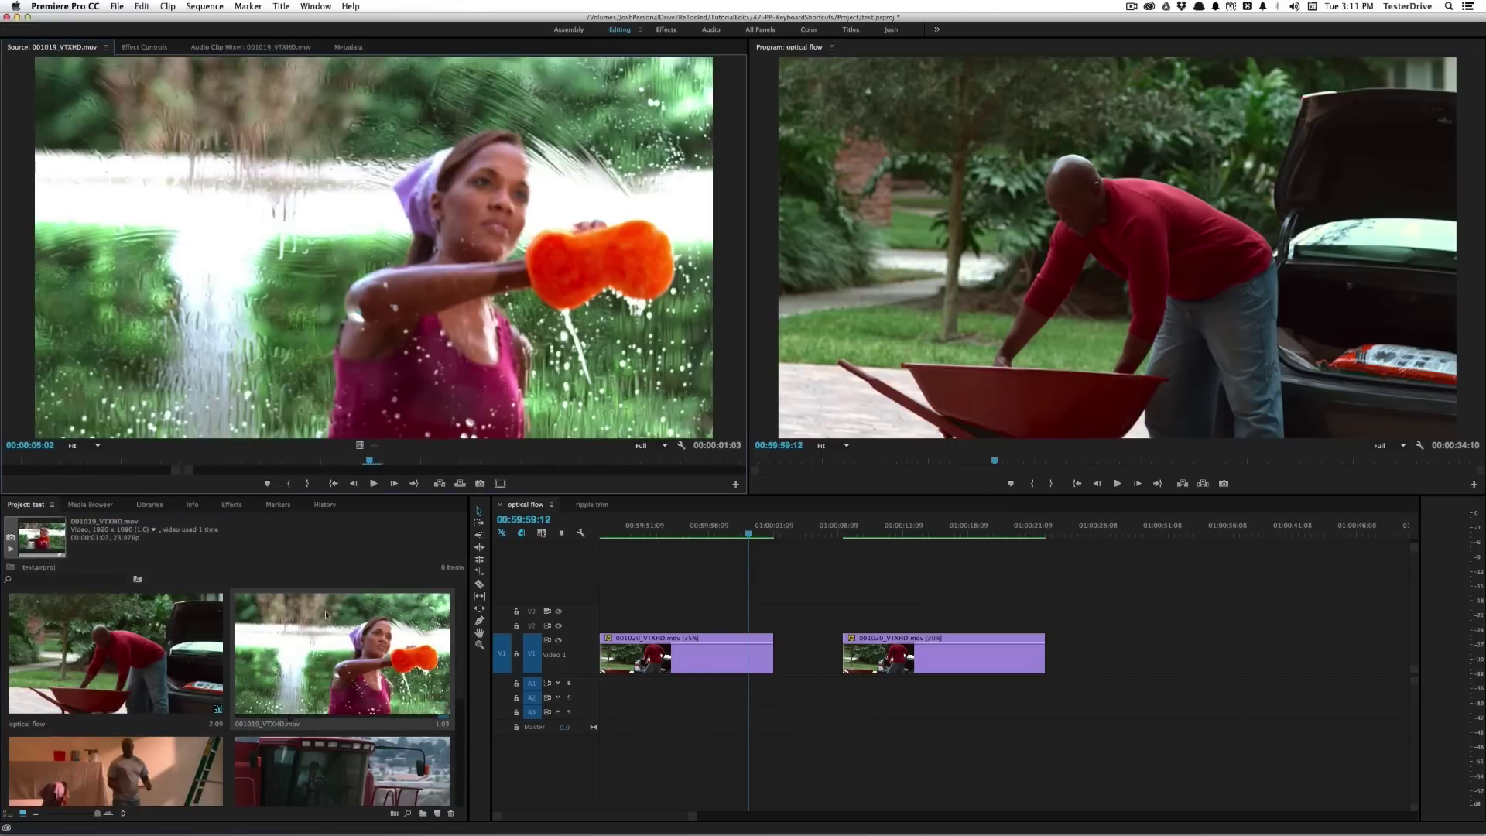
left_click(137, 48)
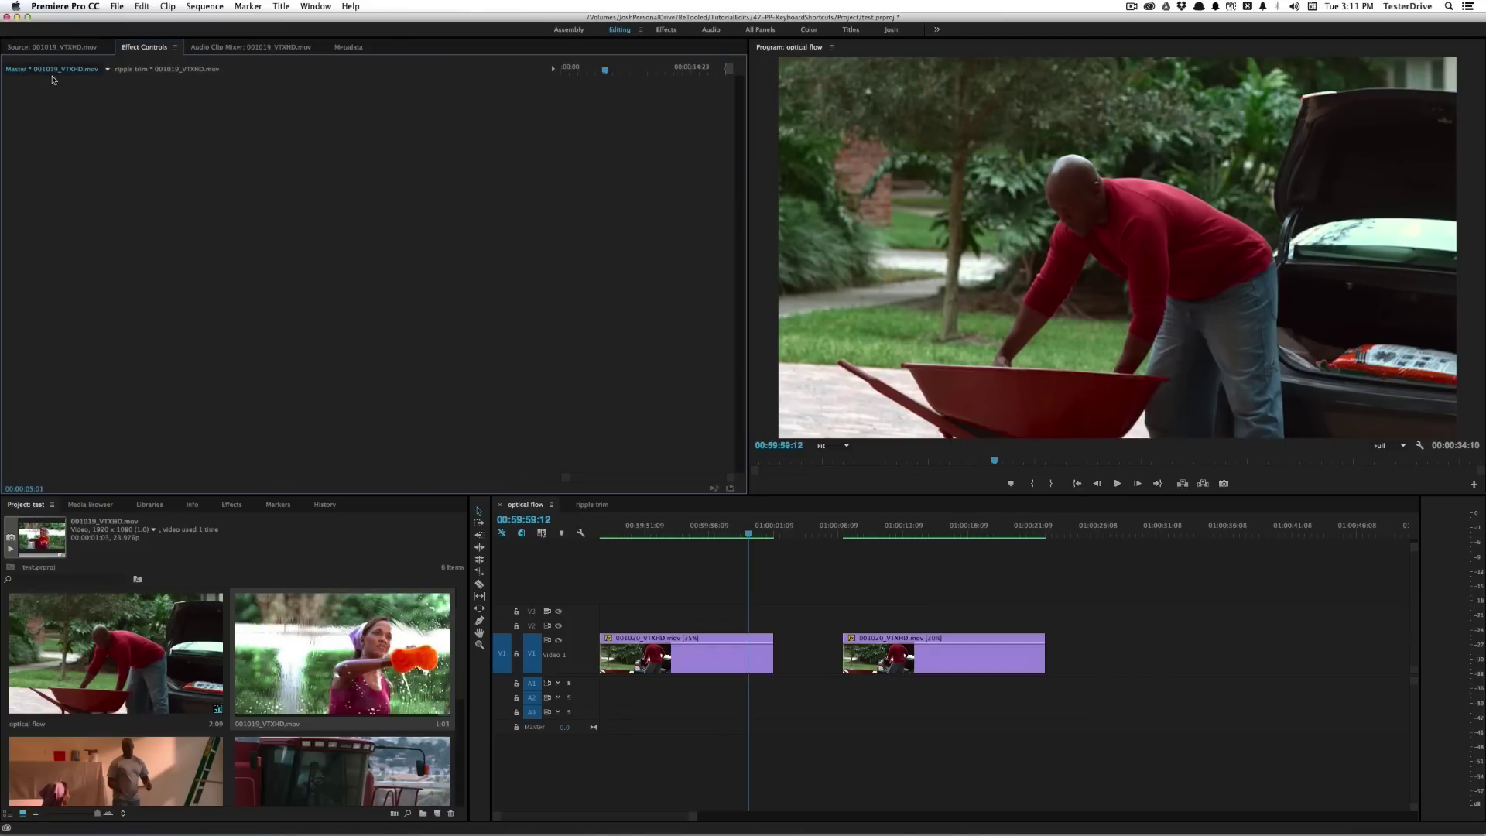
left_click(229, 506)
Search effects for 'fast', apply Fast Blur to 001019_VTXHD.mov, raise Blurriness, and view the result
left_click(52, 523)
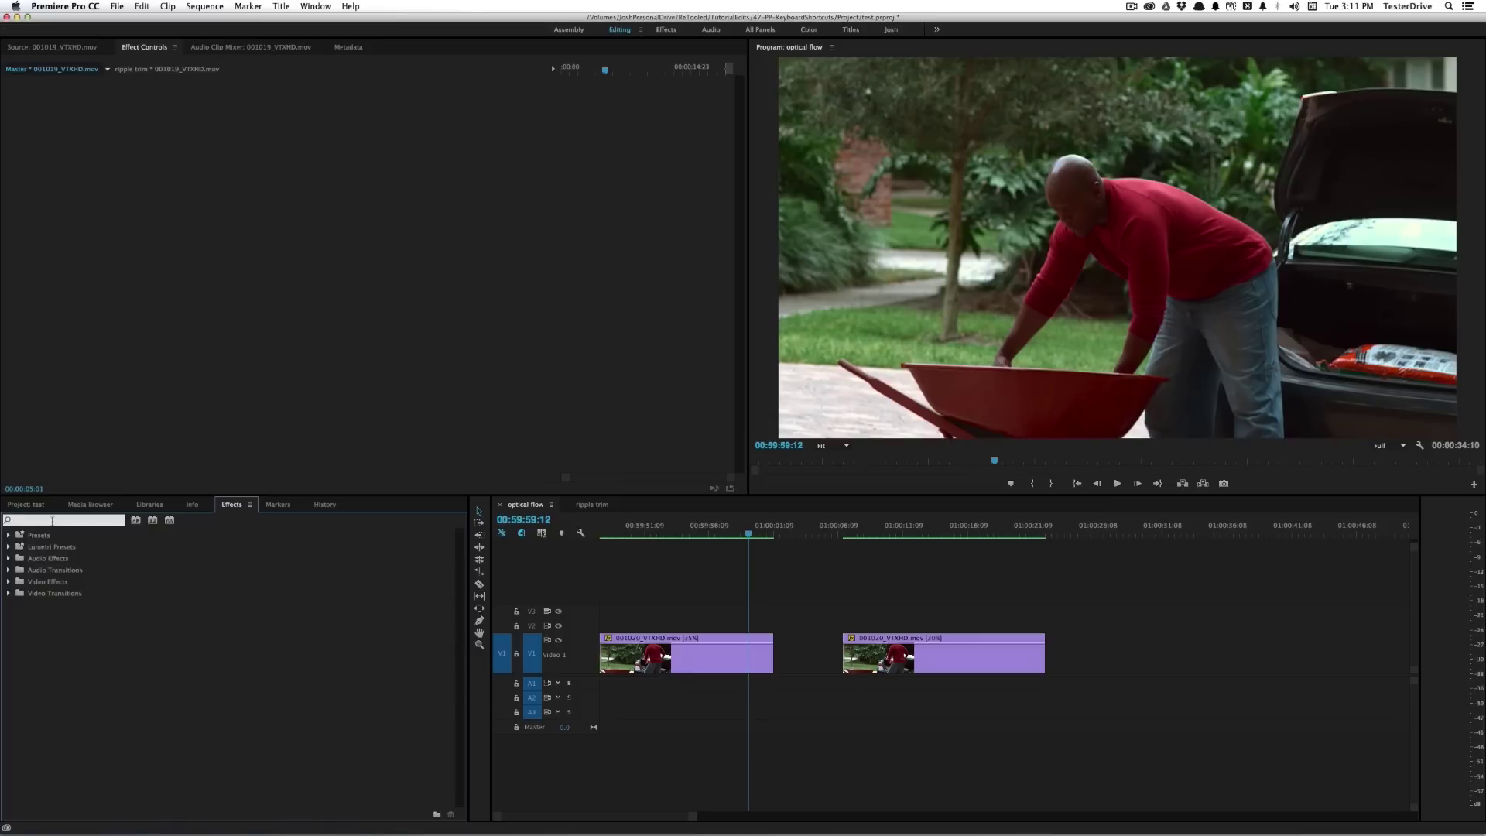
type("fast")
left_click(55, 687)
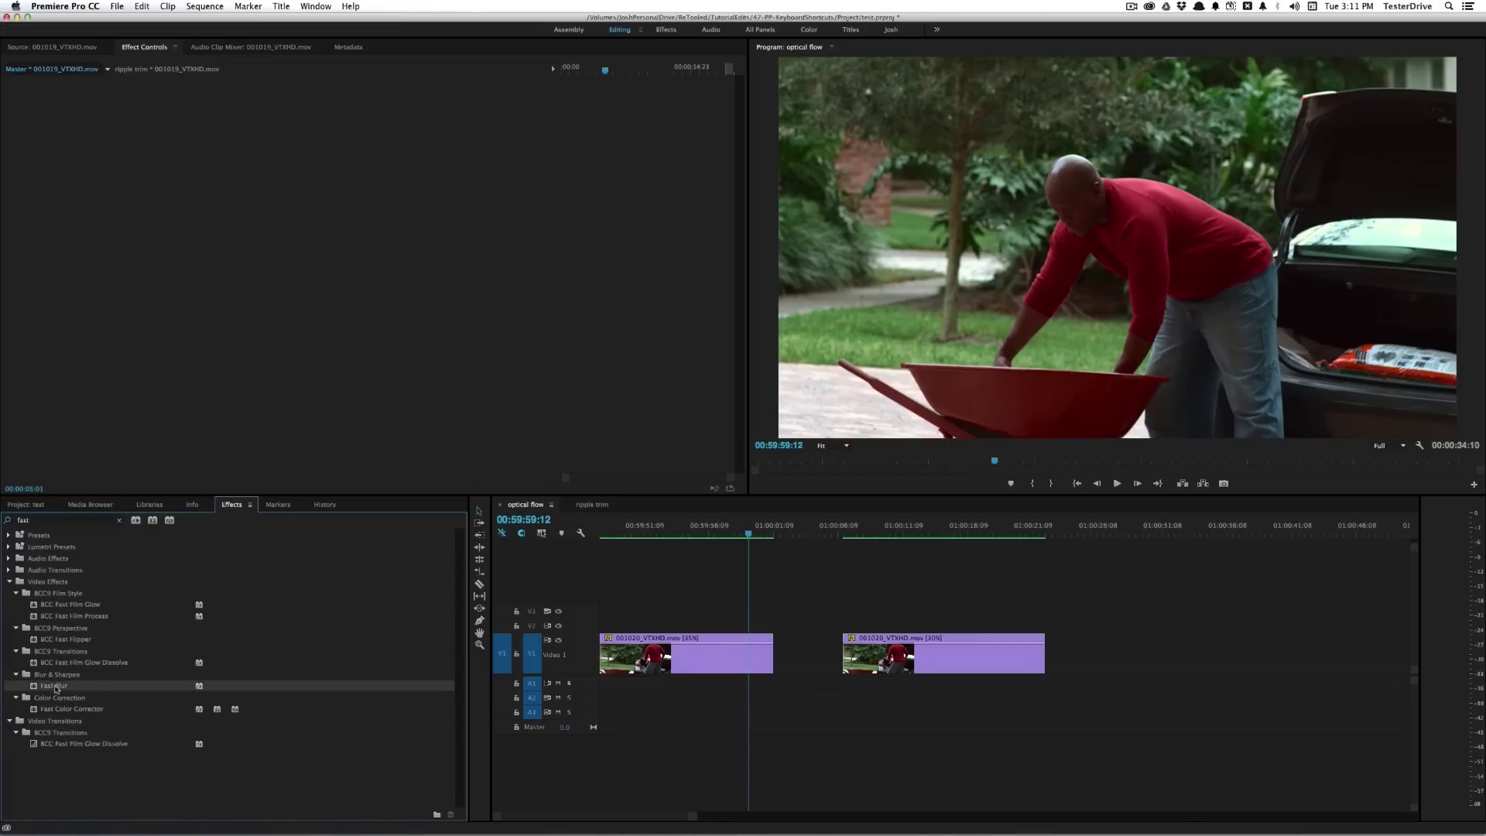
left_click_drag(55, 686, 130, 237)
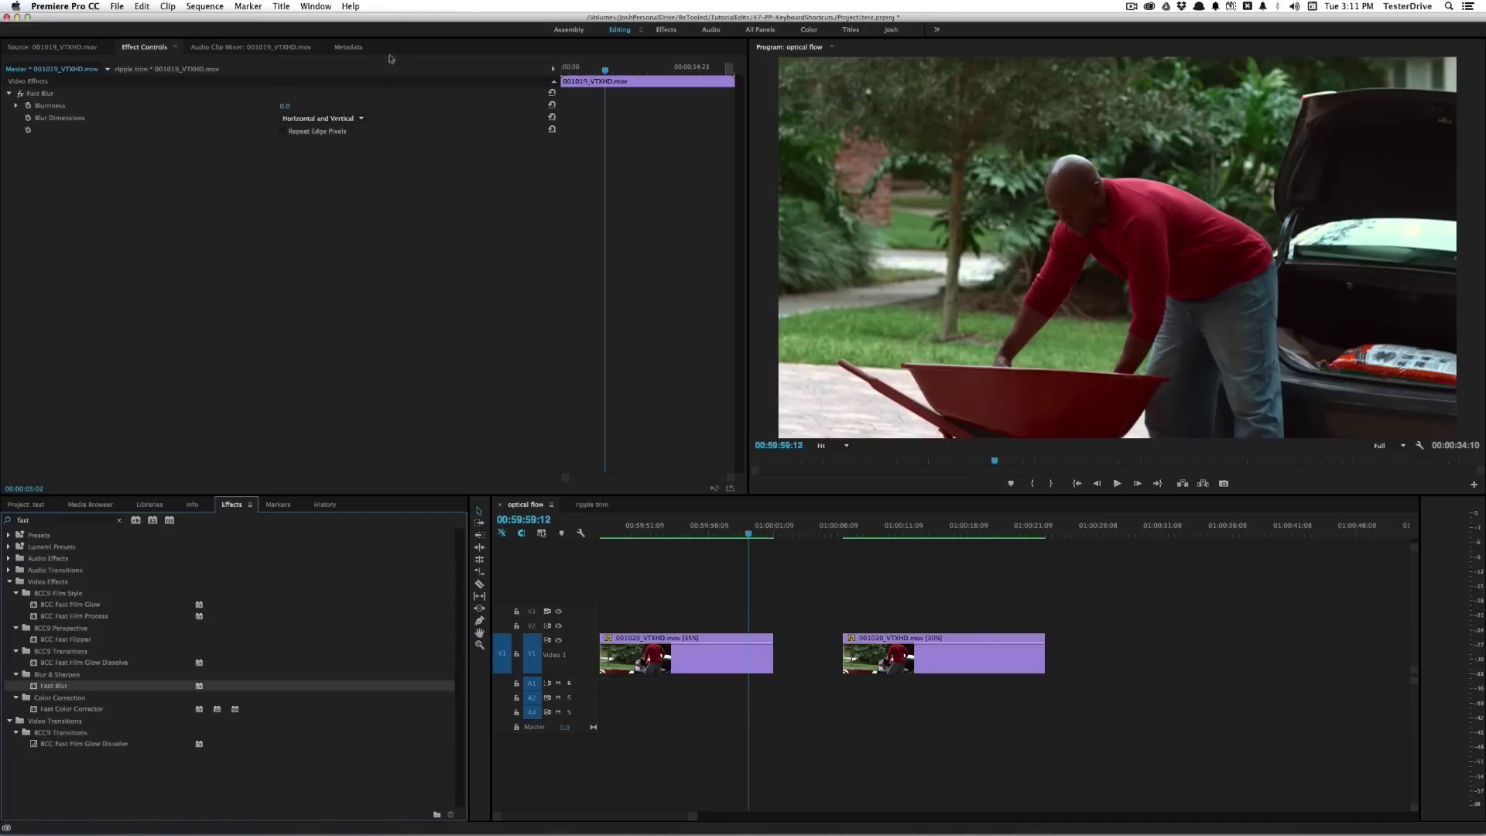
left_click_drag(283, 107, 291, 107)
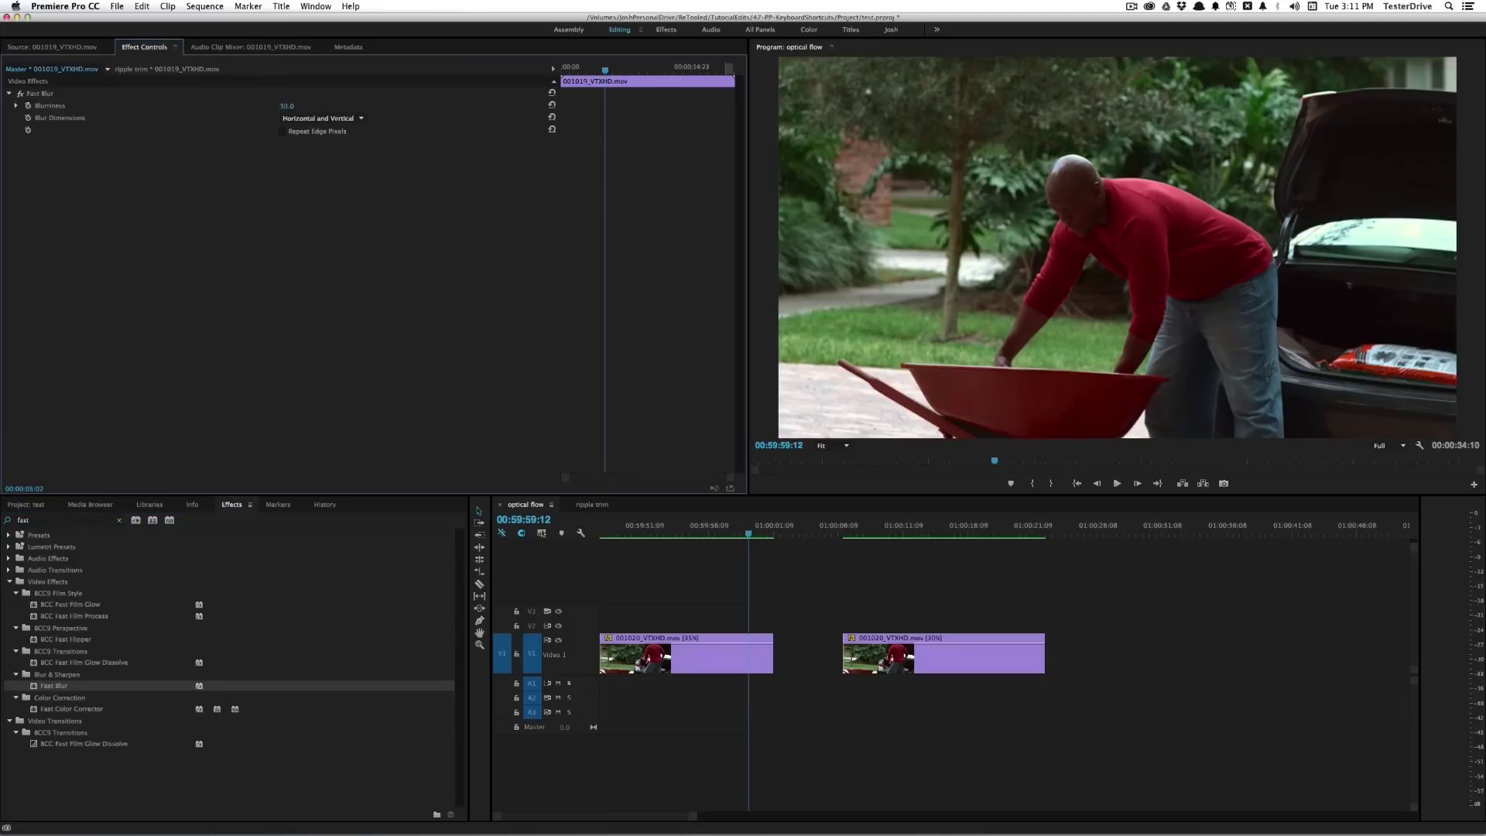
left_click(75, 46)
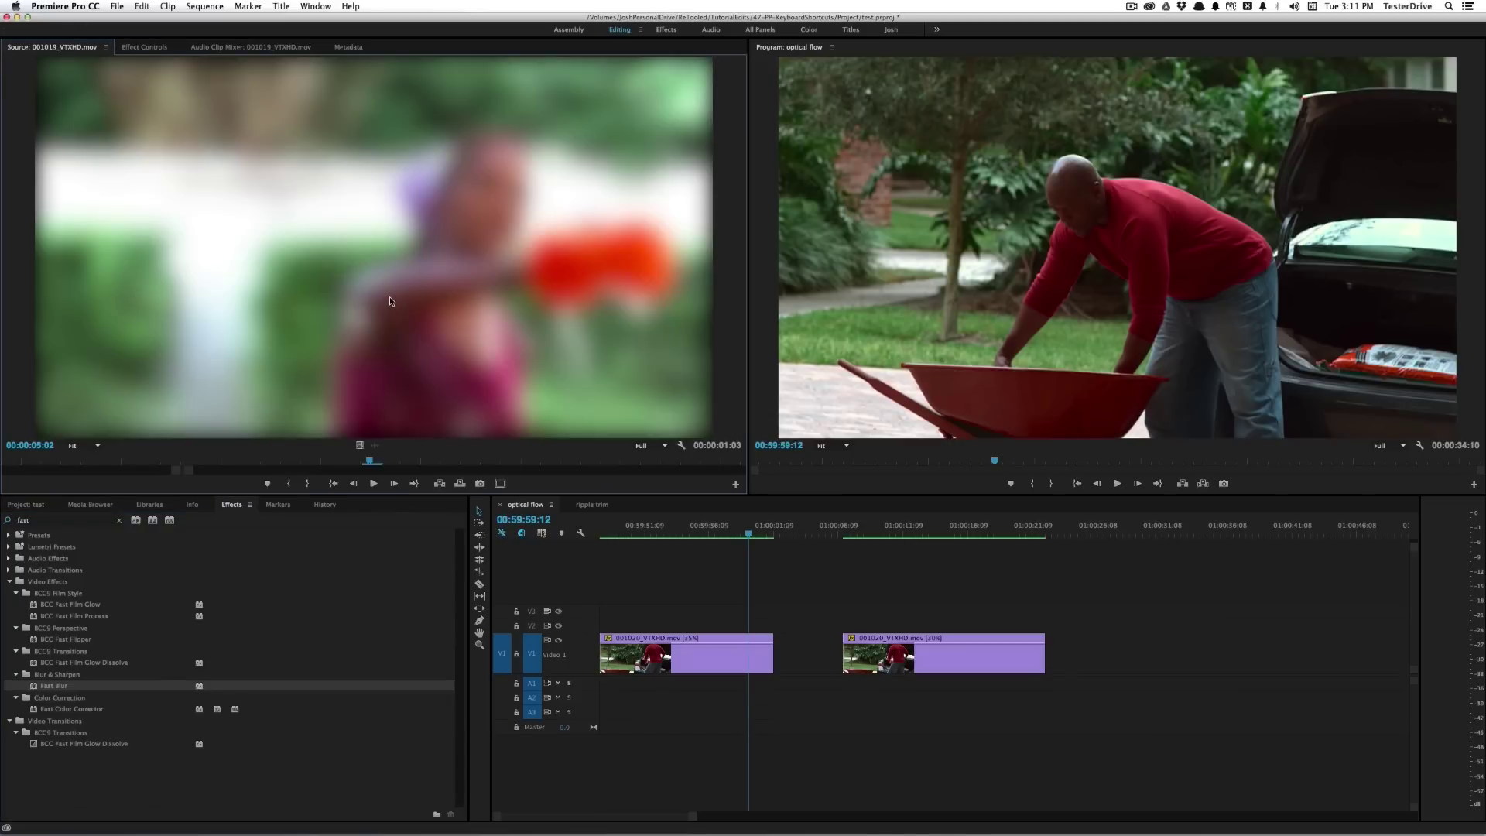
left_click(23, 507)
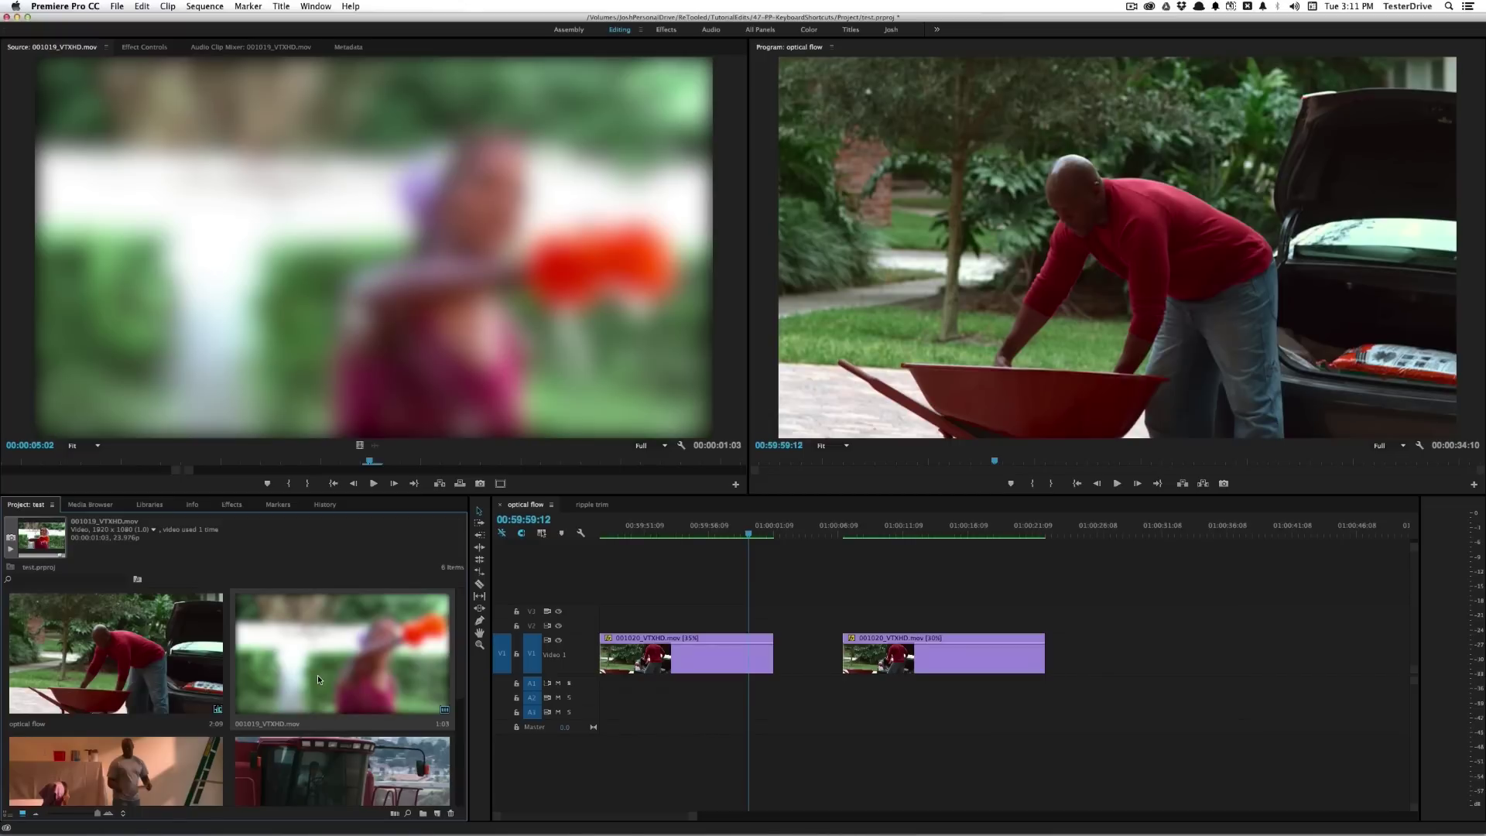
Toggle 'Thumbnails show effects applied' off and back on in the Project panel menu
left_click(53, 505)
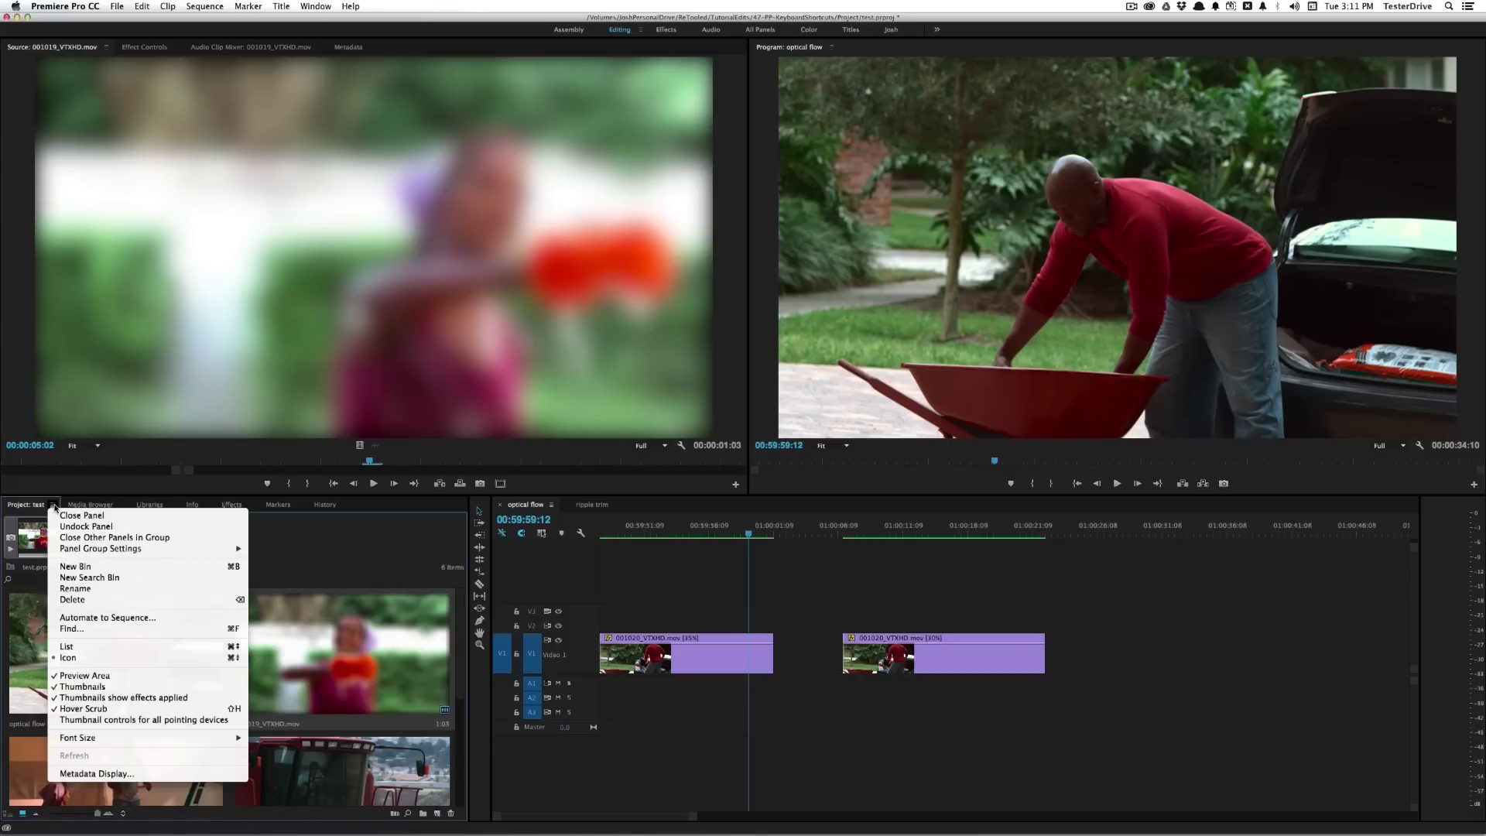
left_click(133, 699)
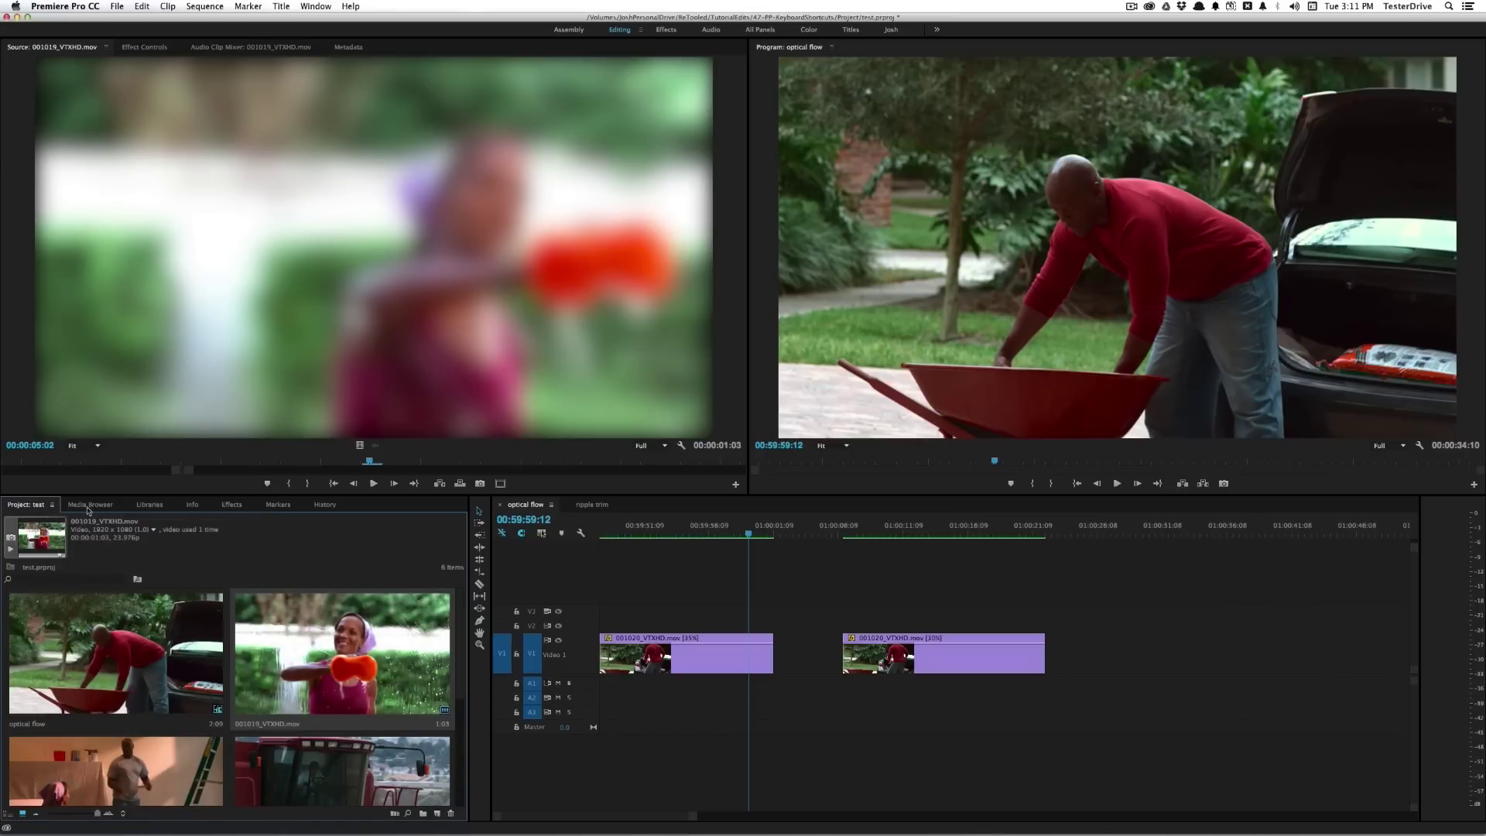
left_click(54, 508)
left_click(134, 702)
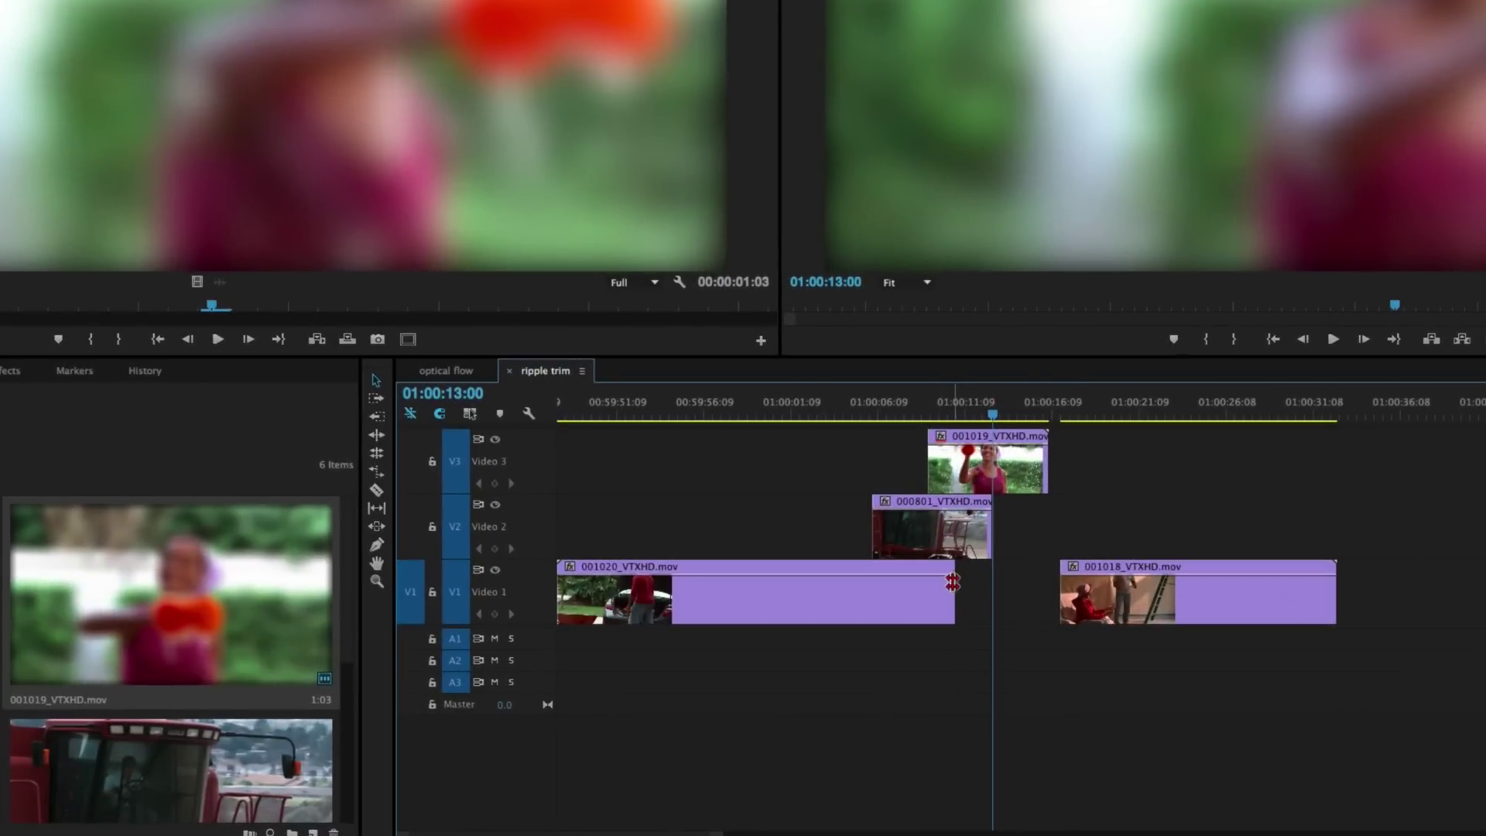
left_click_drag(946, 587, 1031, 606)
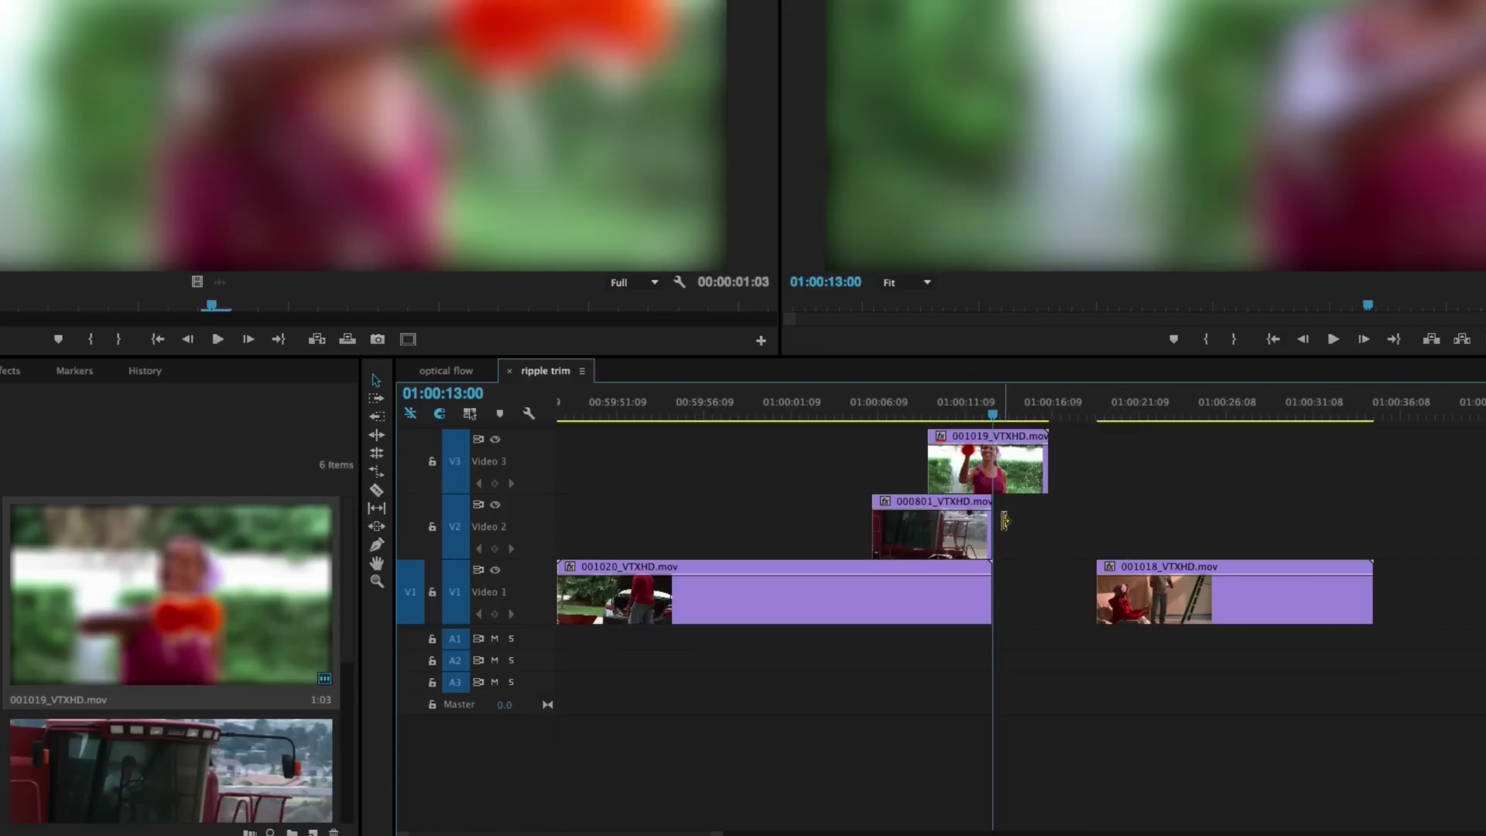
left_click_drag(1005, 521, 967, 521)
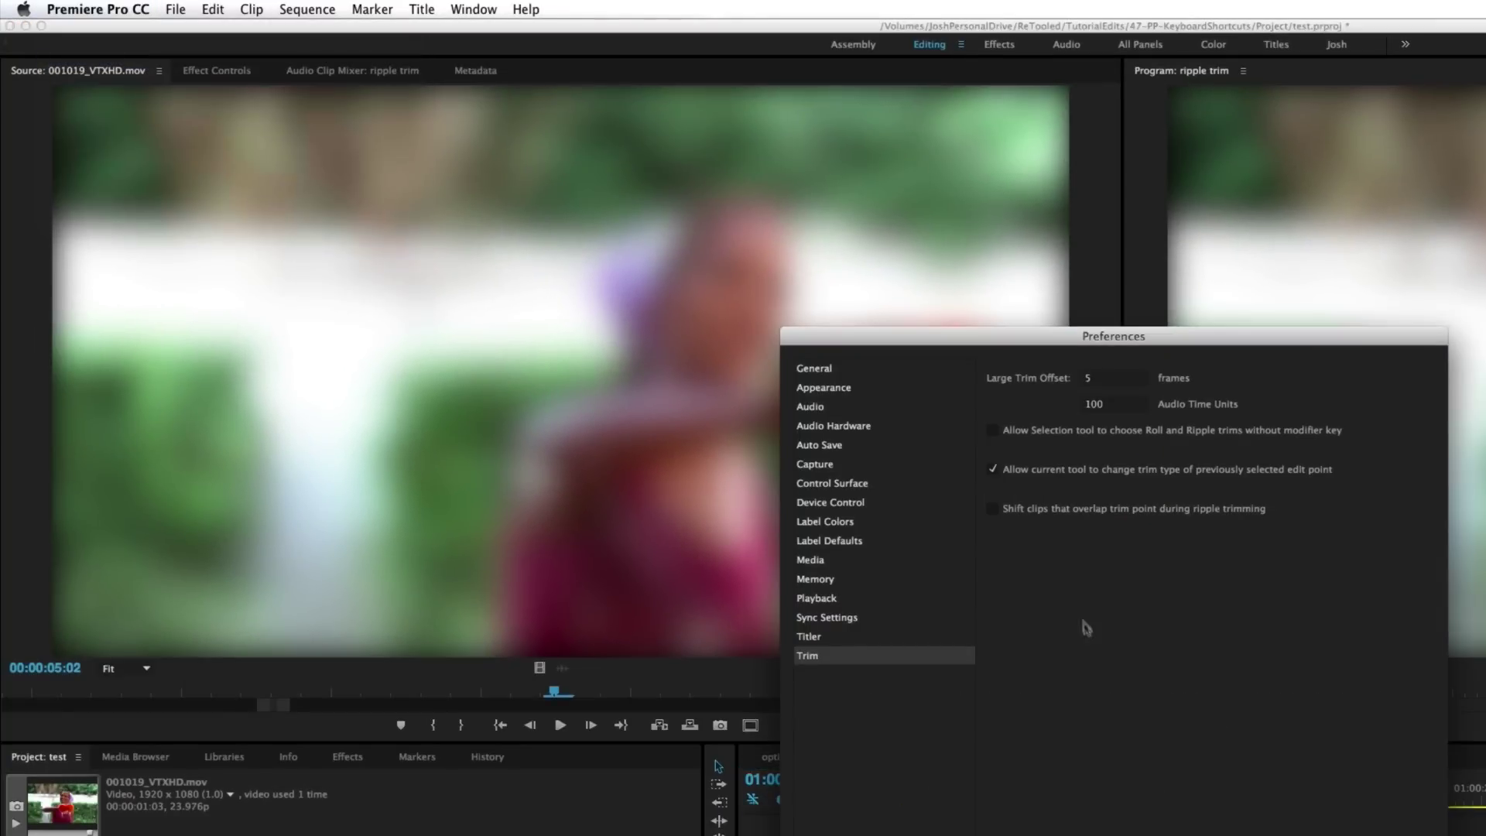
Enable shifting overlapping clips, ripple-trim 001020_VTXHD.mov's out point longer, then disable the option
left_click(1043, 511)
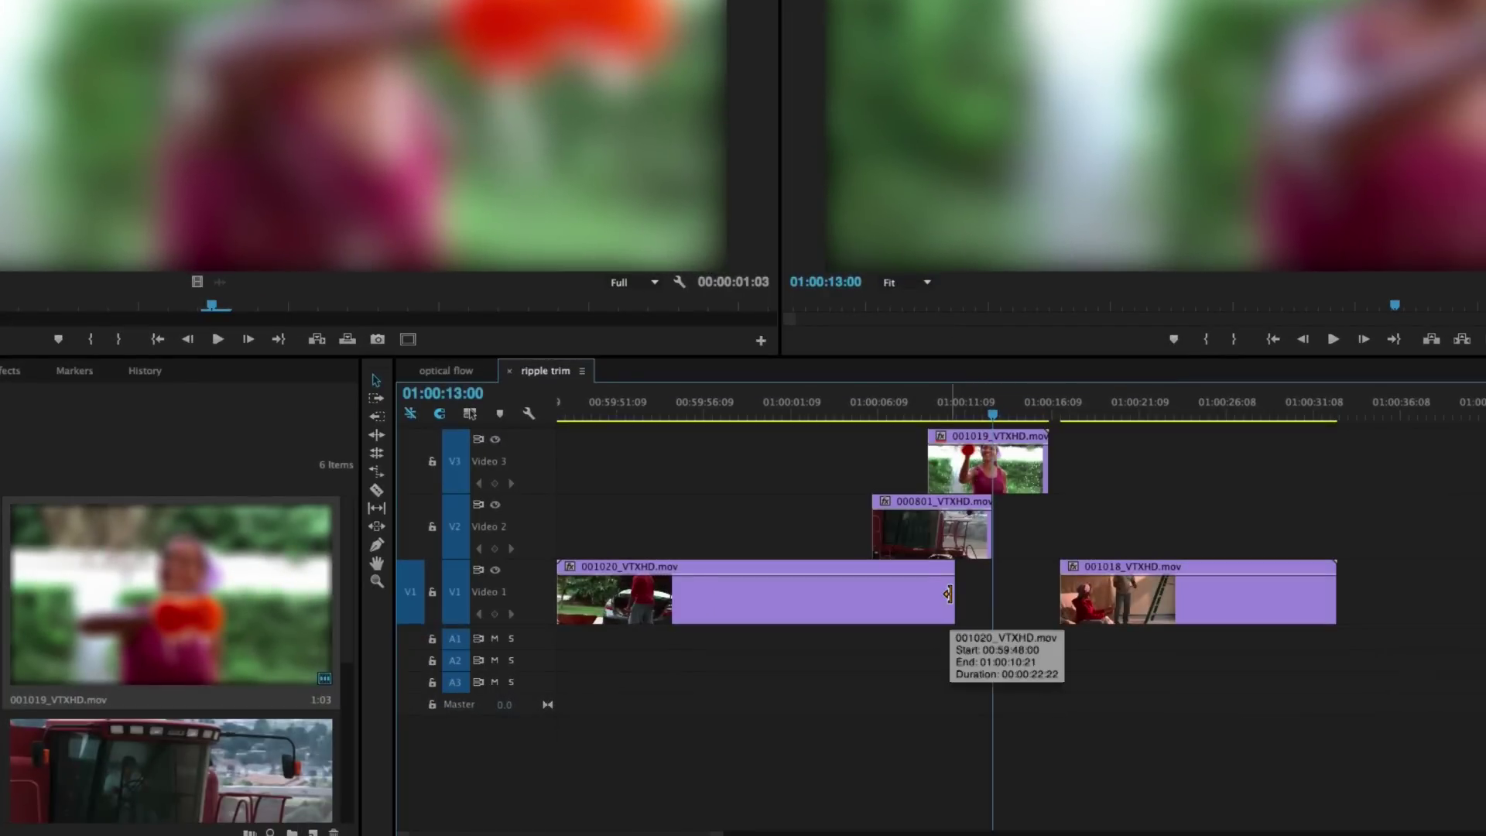
left_click(949, 594)
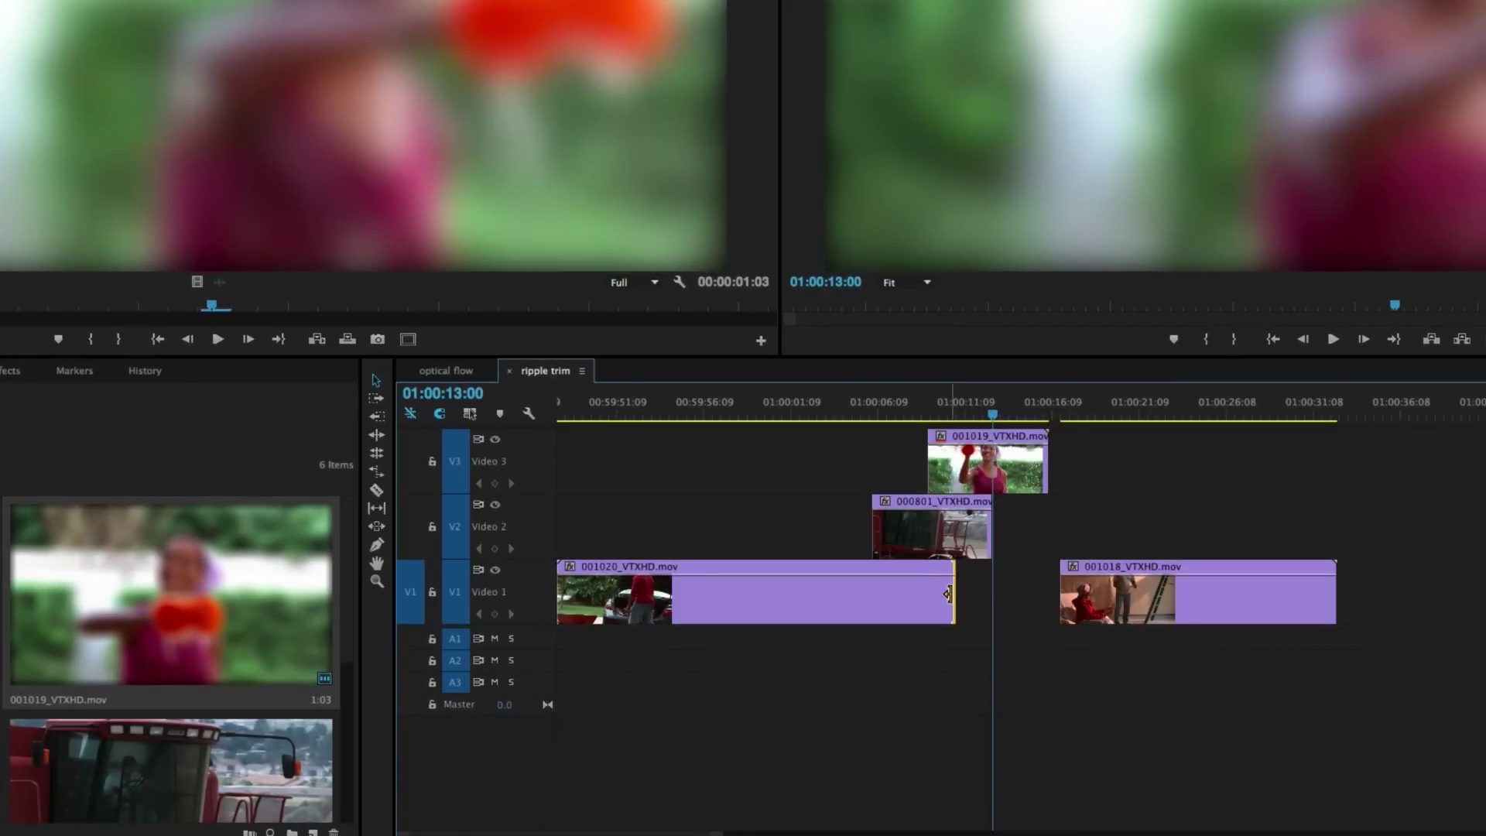
left_click_drag(948, 594, 991, 593)
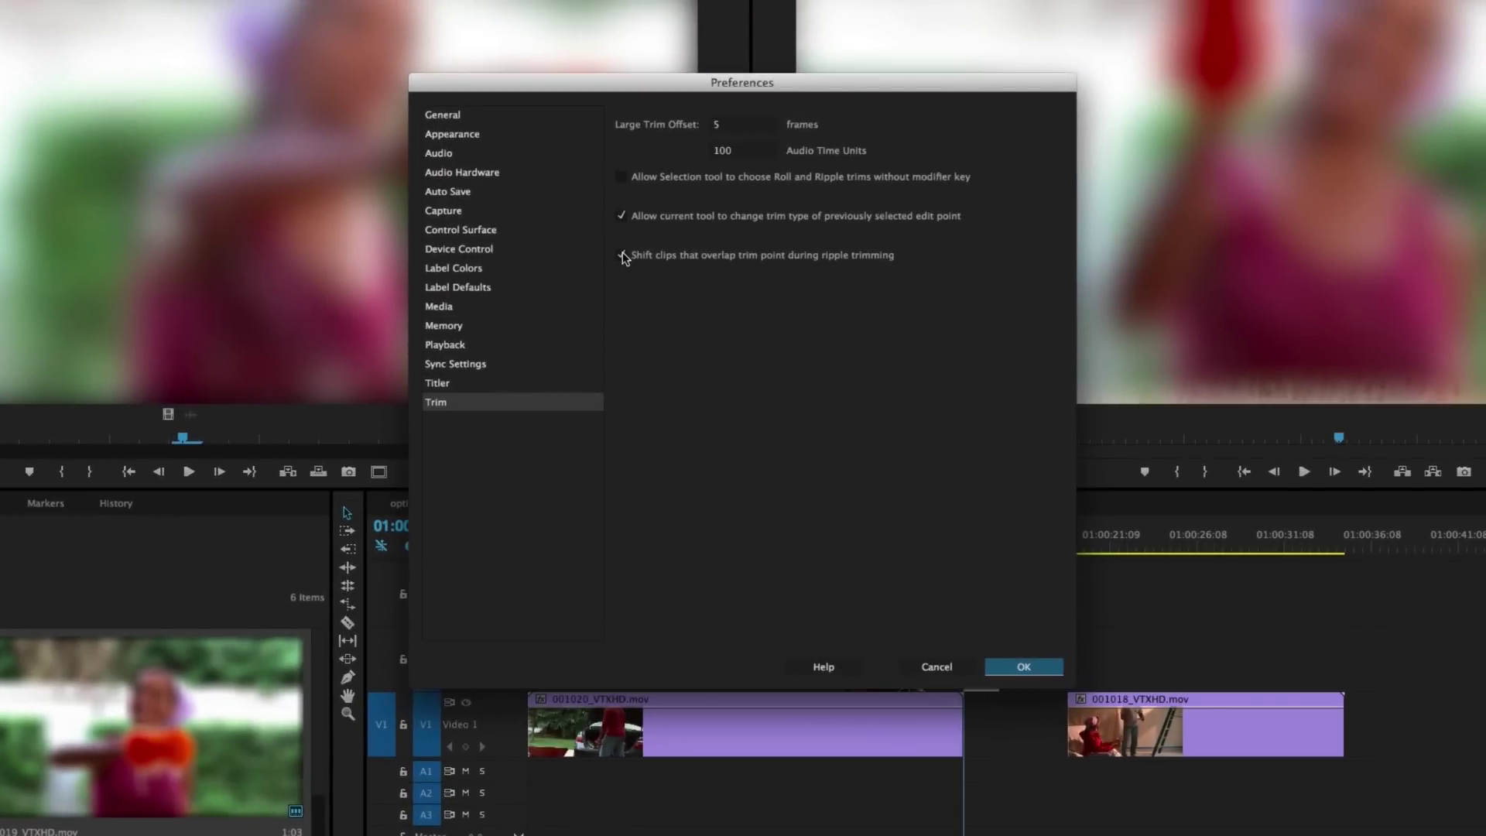
left_click(623, 258)
left_click(1008, 666)
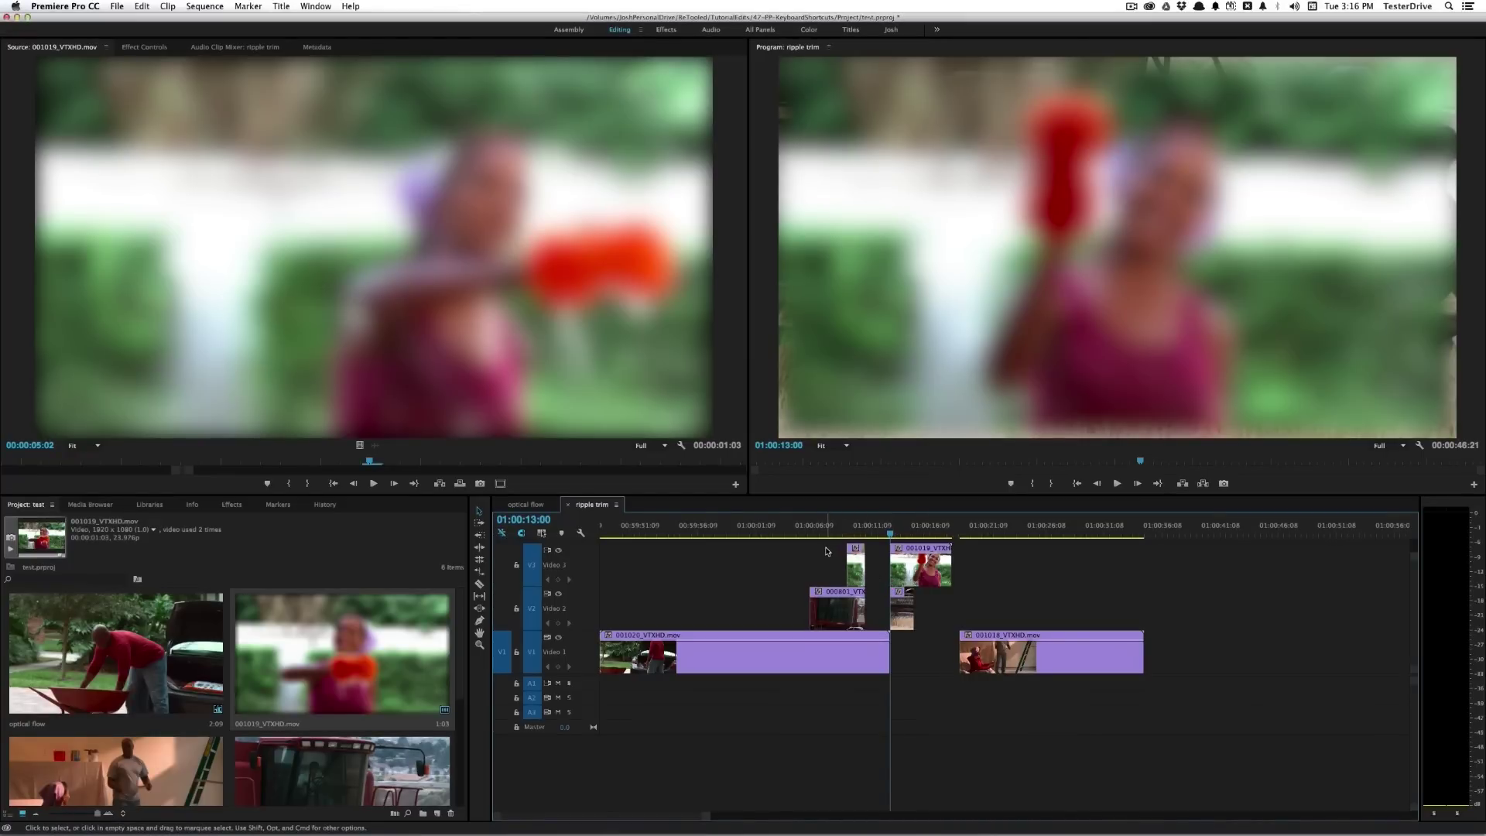
In the Color workspace, add RGB curve points at the midpoint and lower quarter
left_click(809, 30)
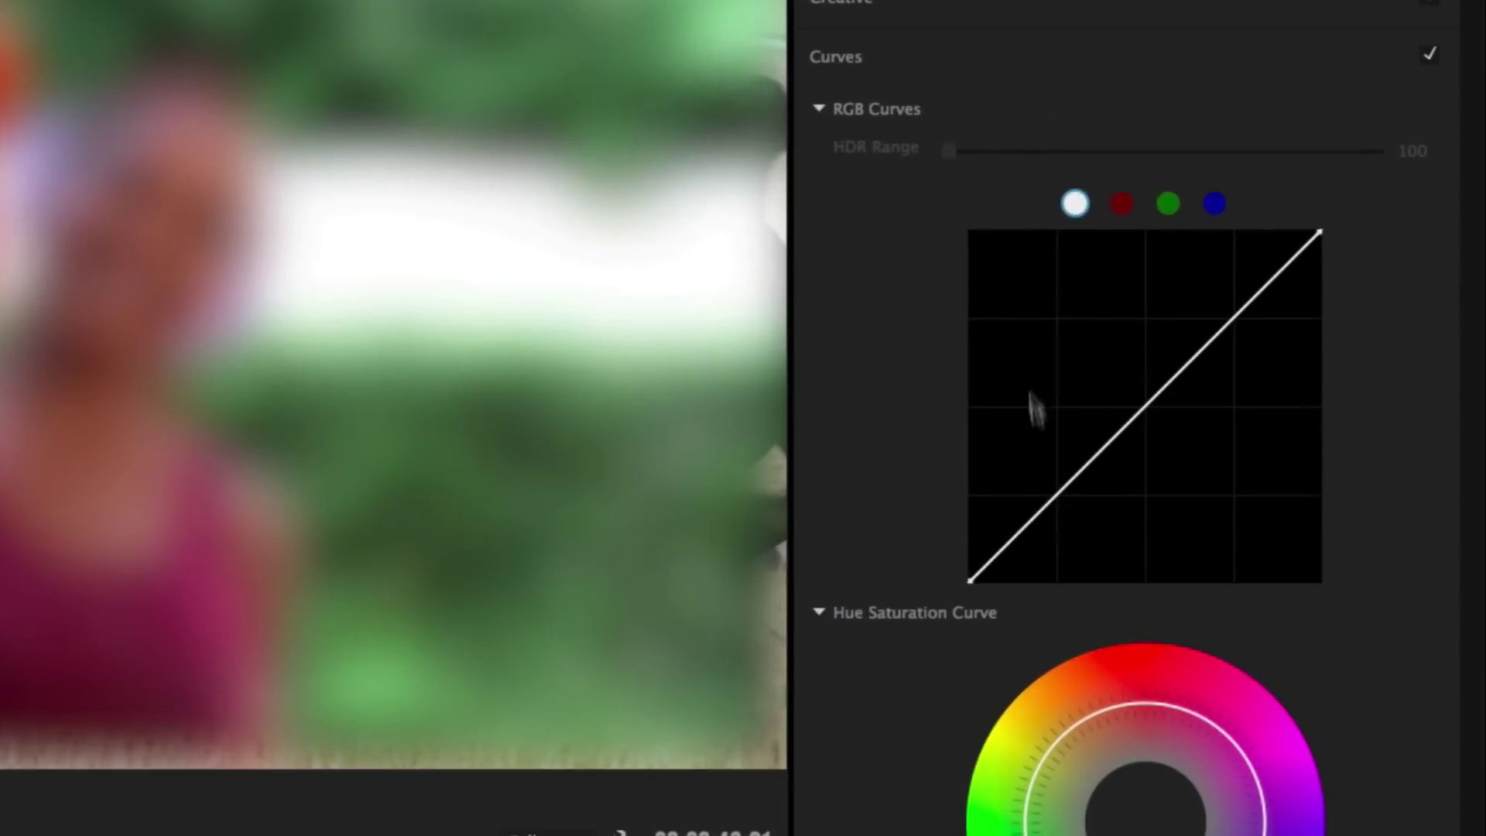
left_click(1145, 409)
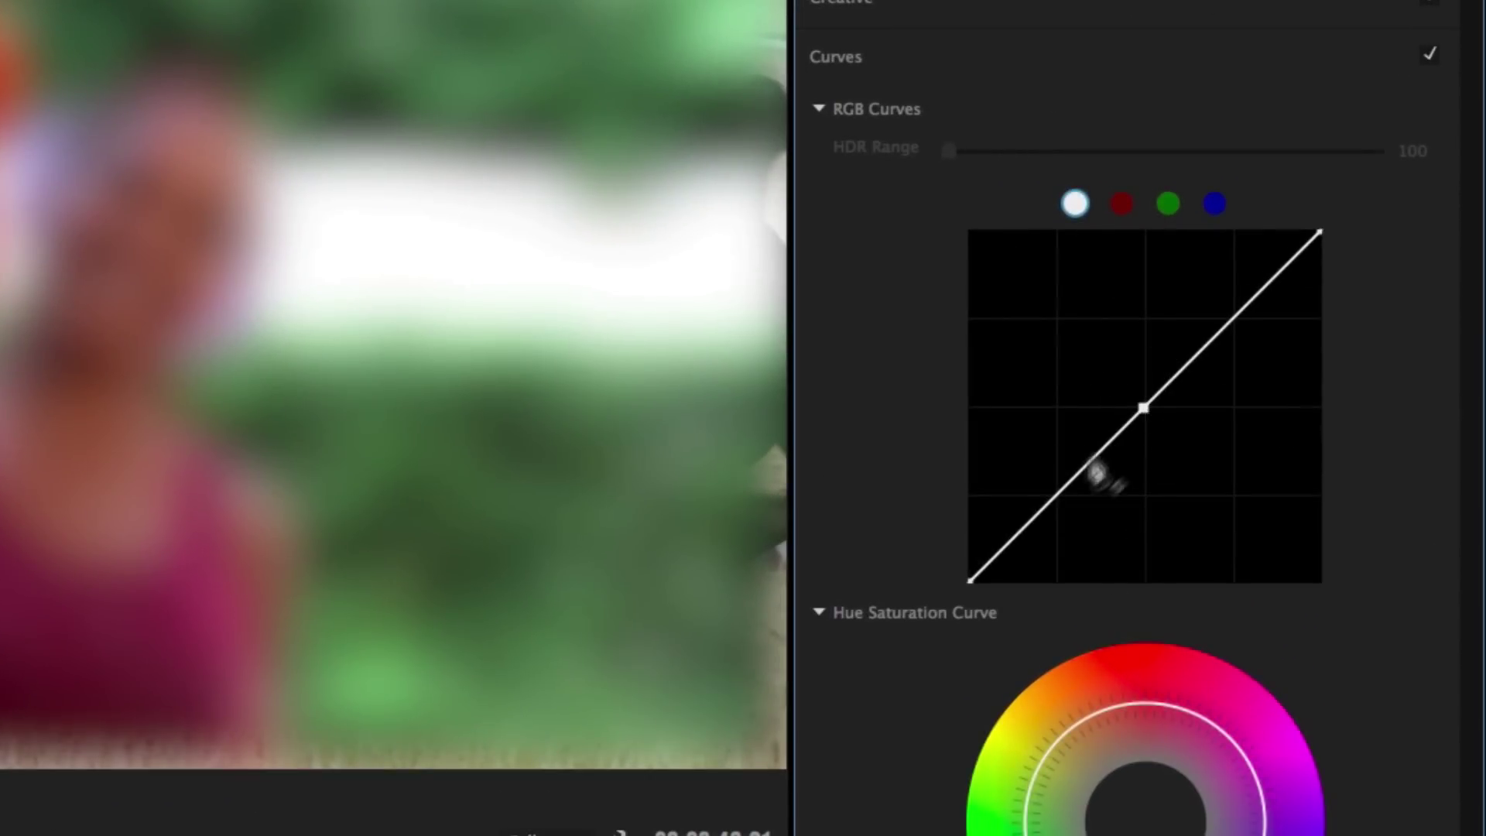
left_click(1057, 494)
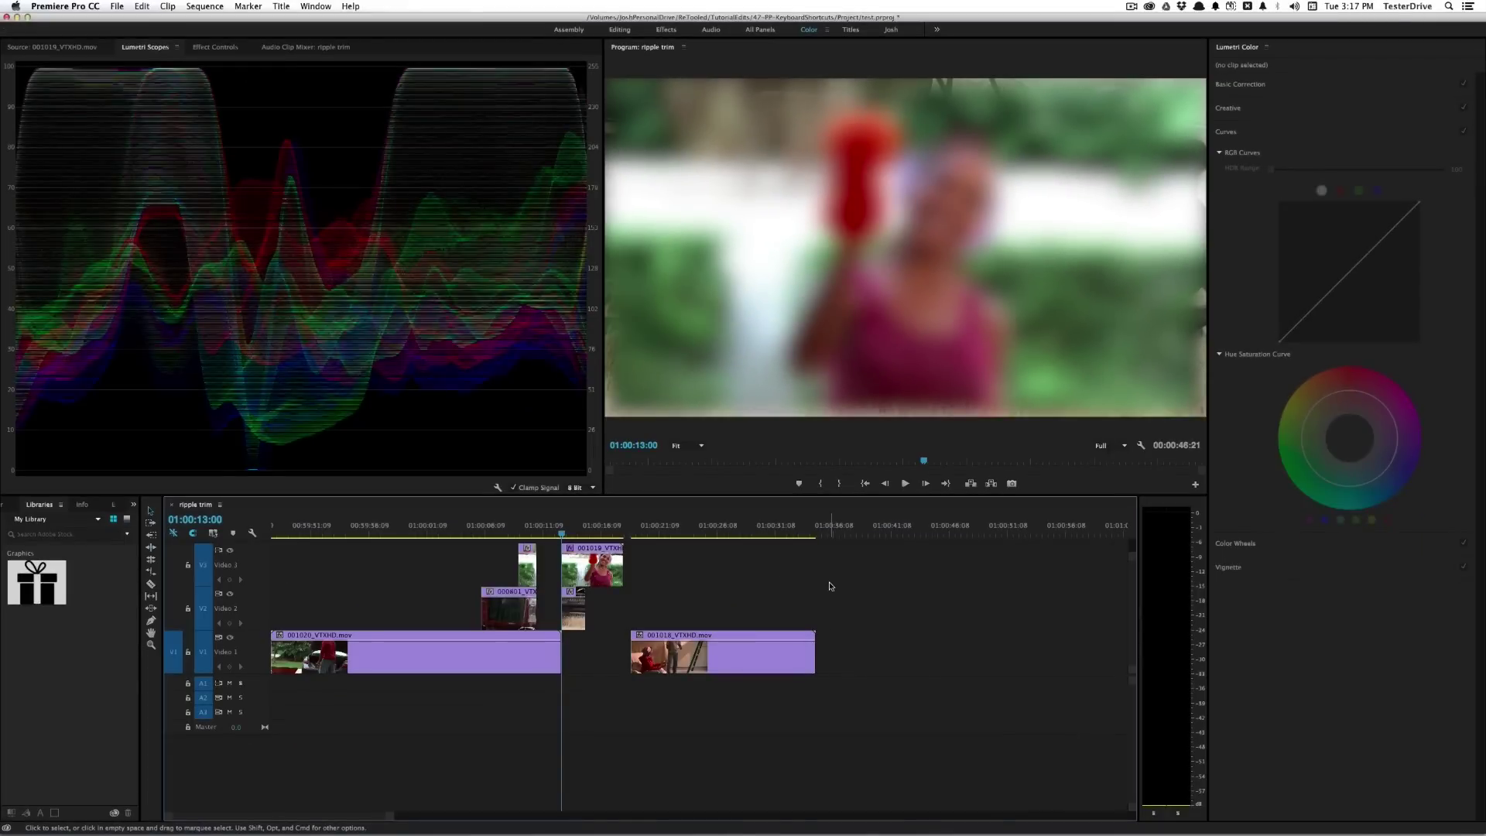
Open the sequence's Export Settings with Cmd+M and review the Effects options
key("super+m")
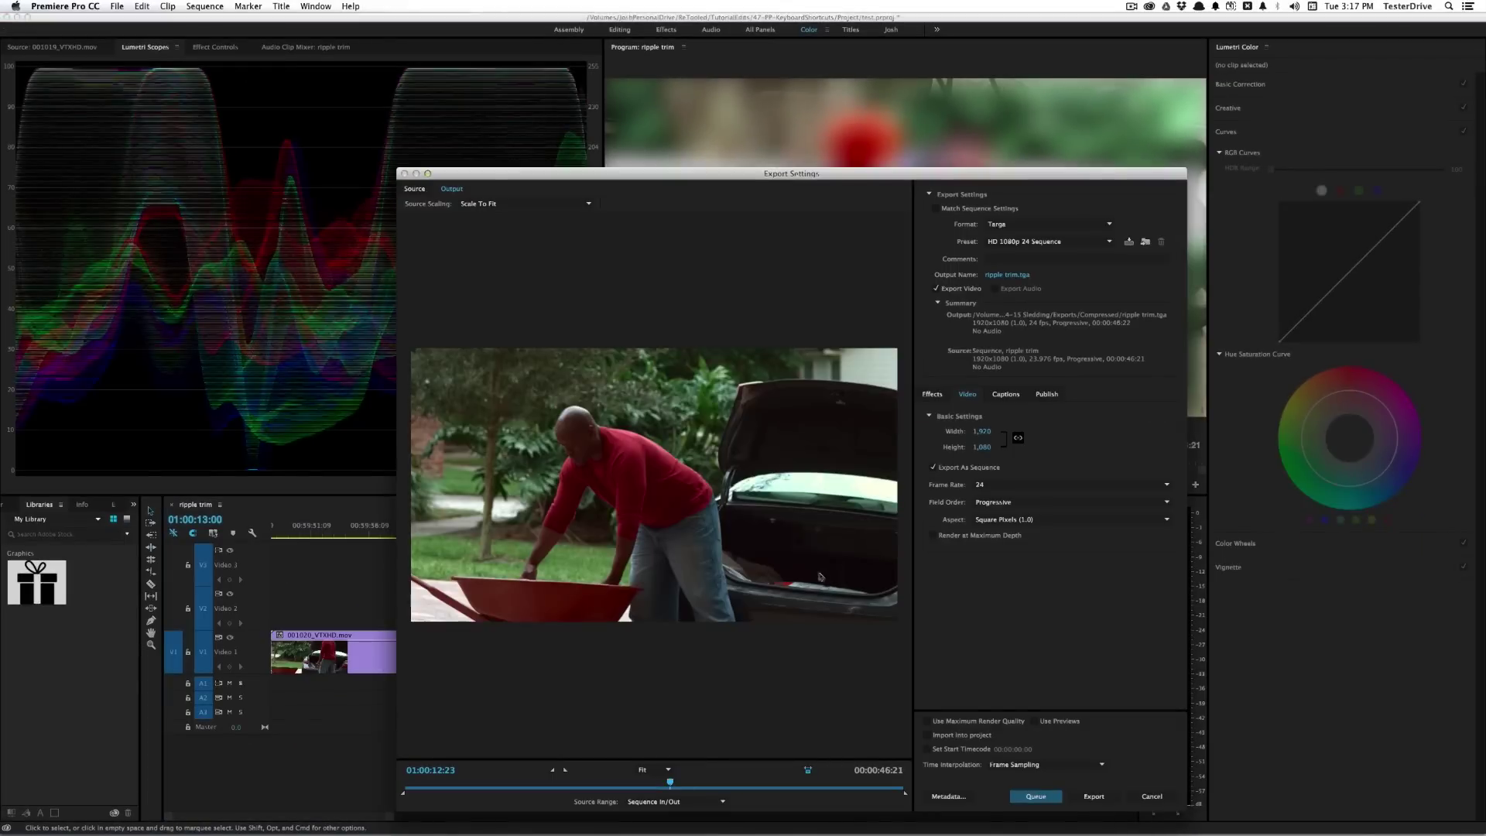
left_click(933, 394)
scroll(1083, 580, "down", 5)
scroll(1047, 591, "up", 3)
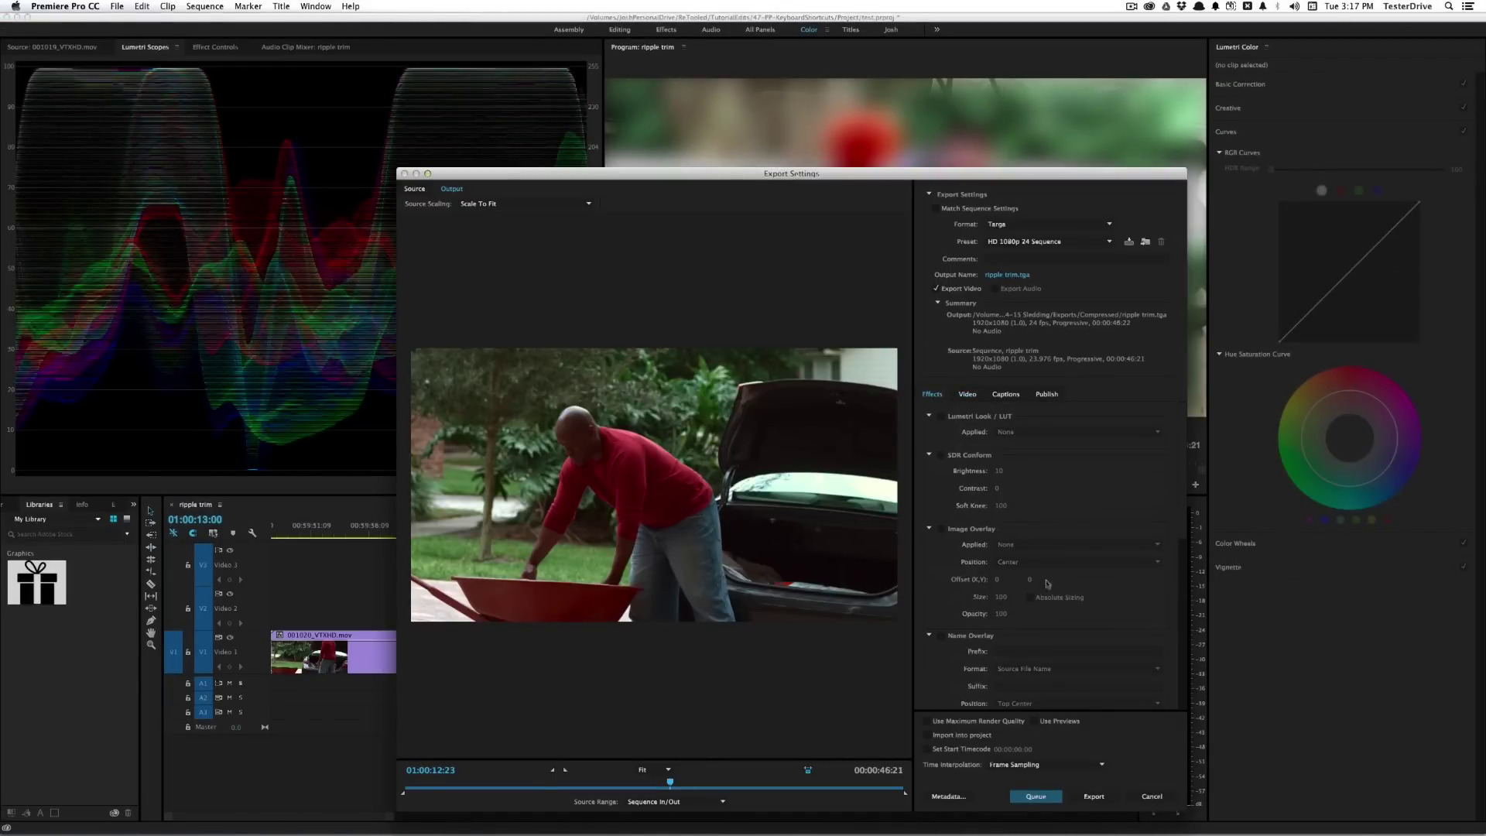
scroll(1026, 551, "down", 4)
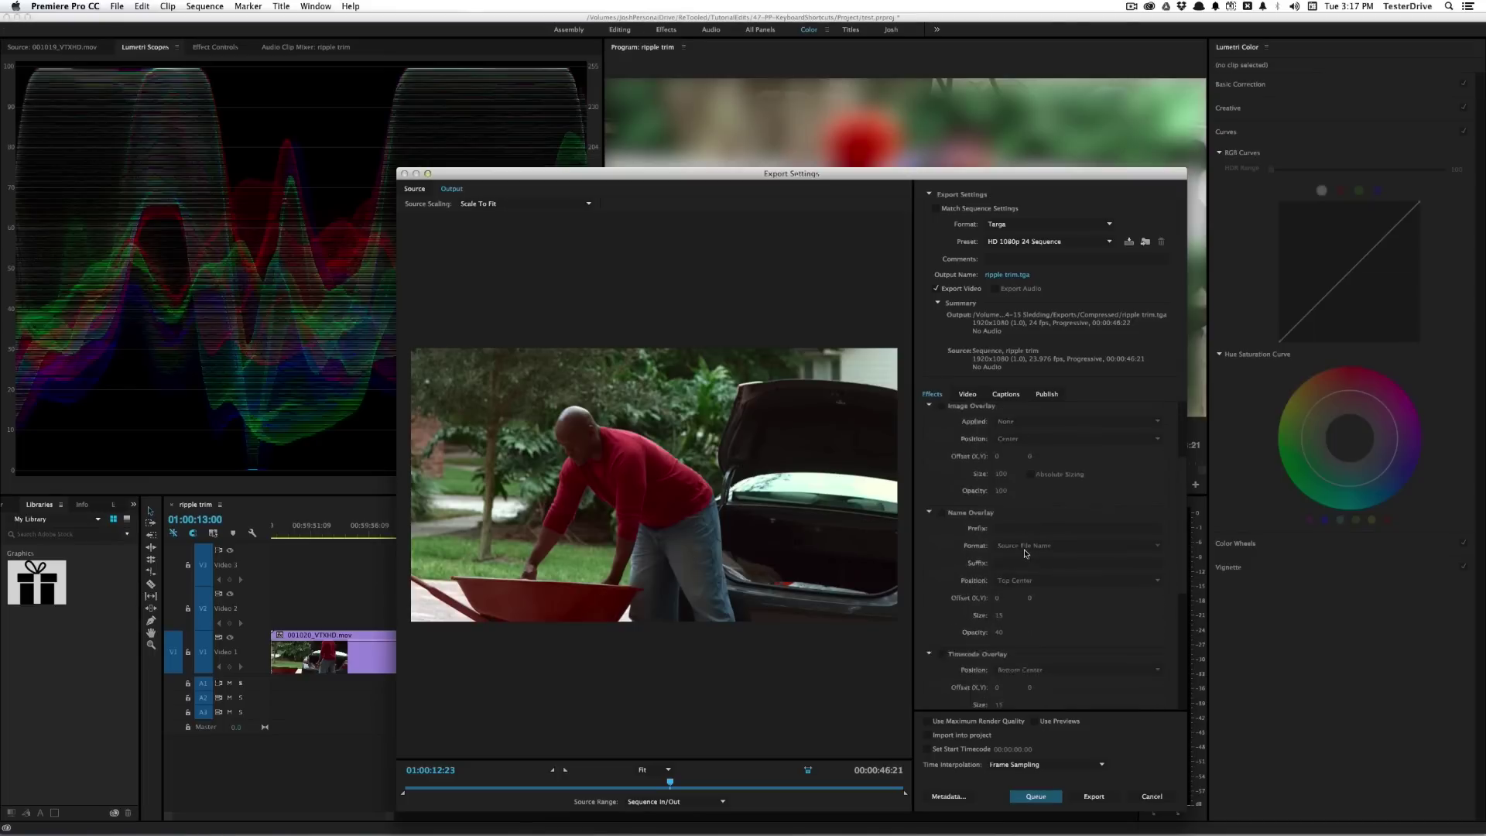
scroll(978, 599, "down", 3)
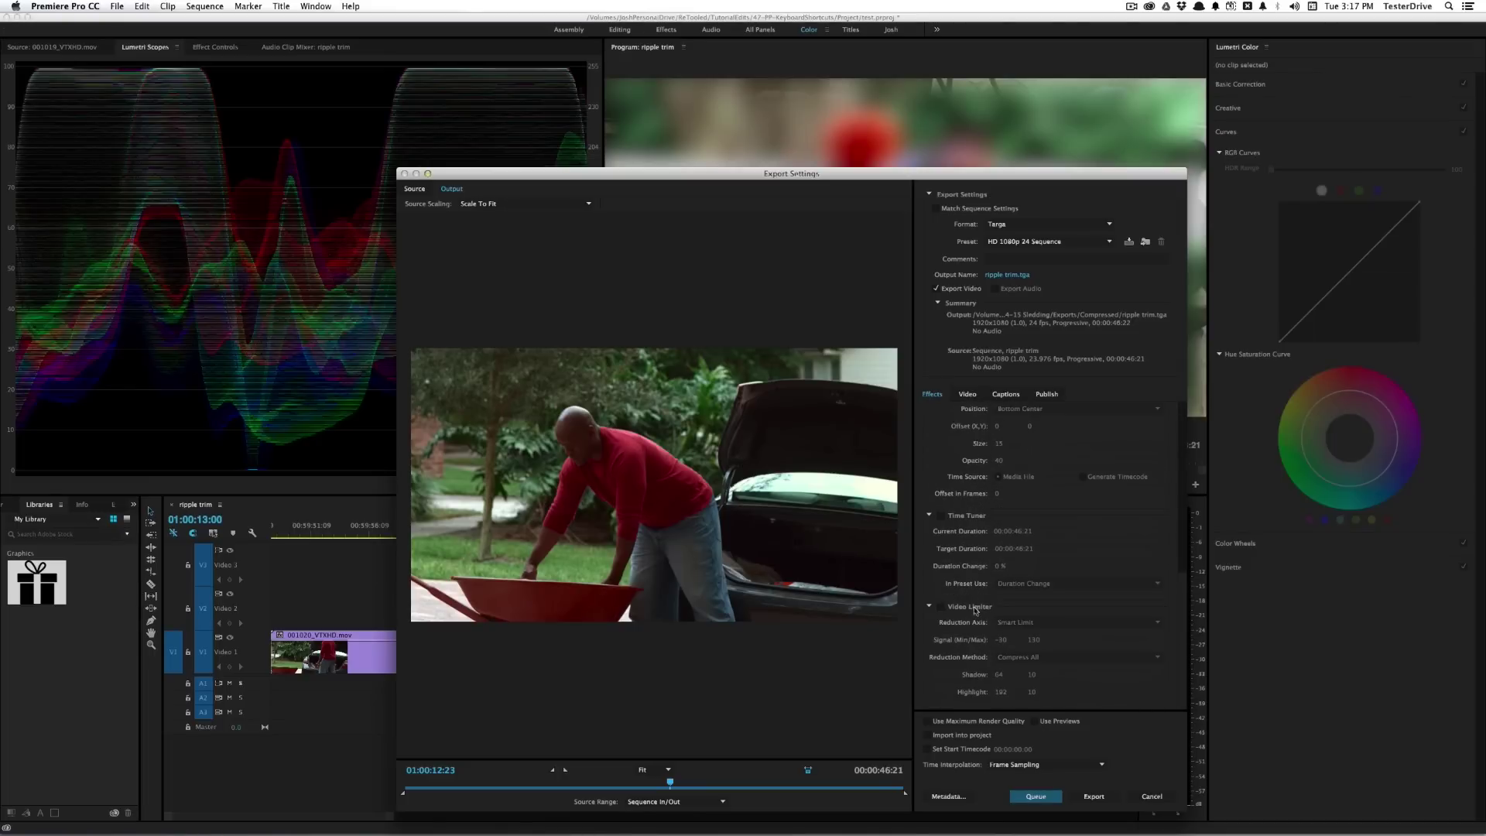
Toggle Video Limiter and SDR Conform on and back off, leaving both disabled
left_click(942, 608)
left_click(997, 611)
scroll(1022, 596, "up", 6)
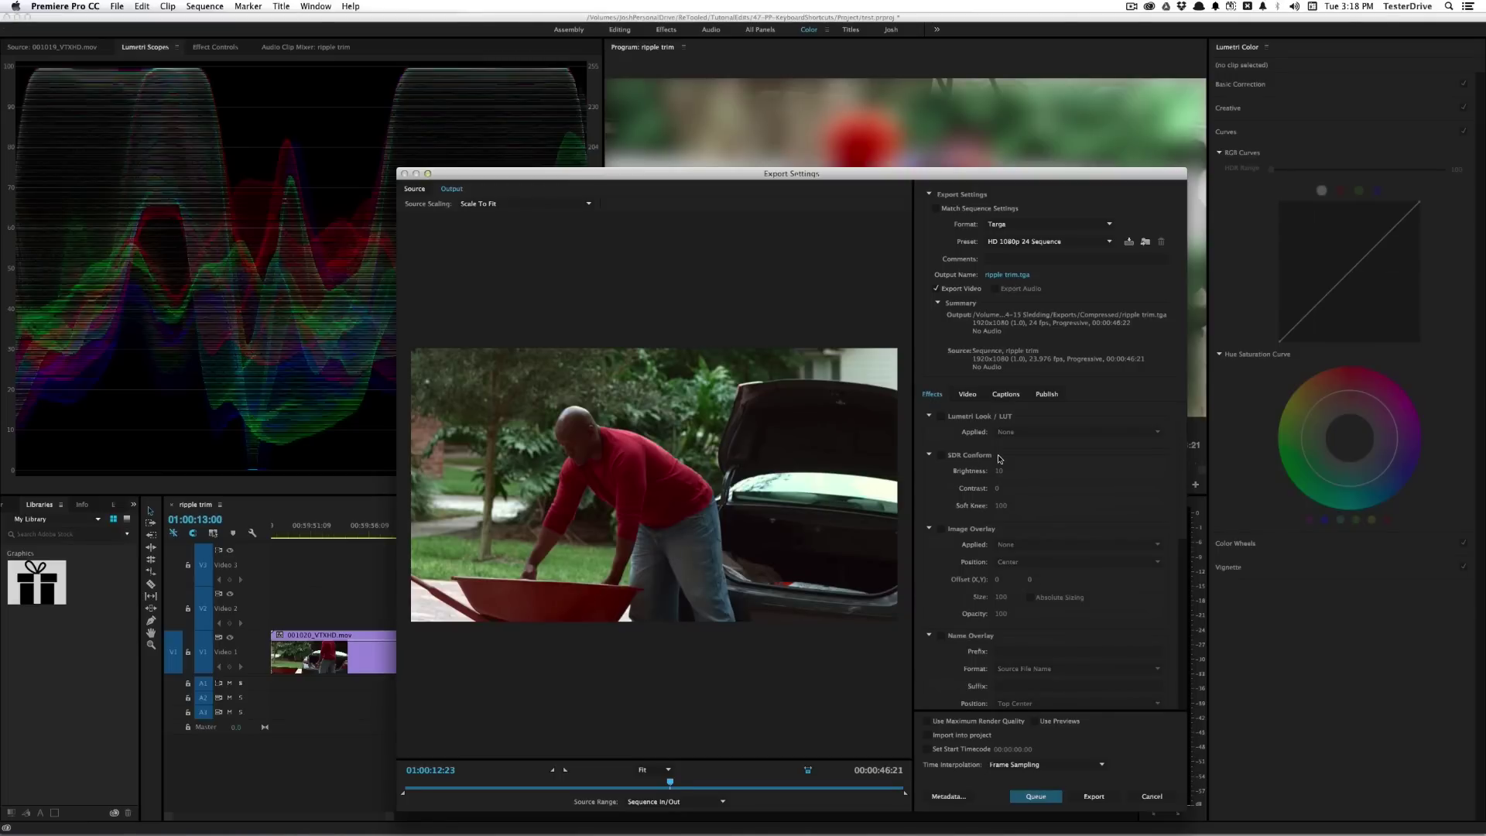
left_click(942, 455)
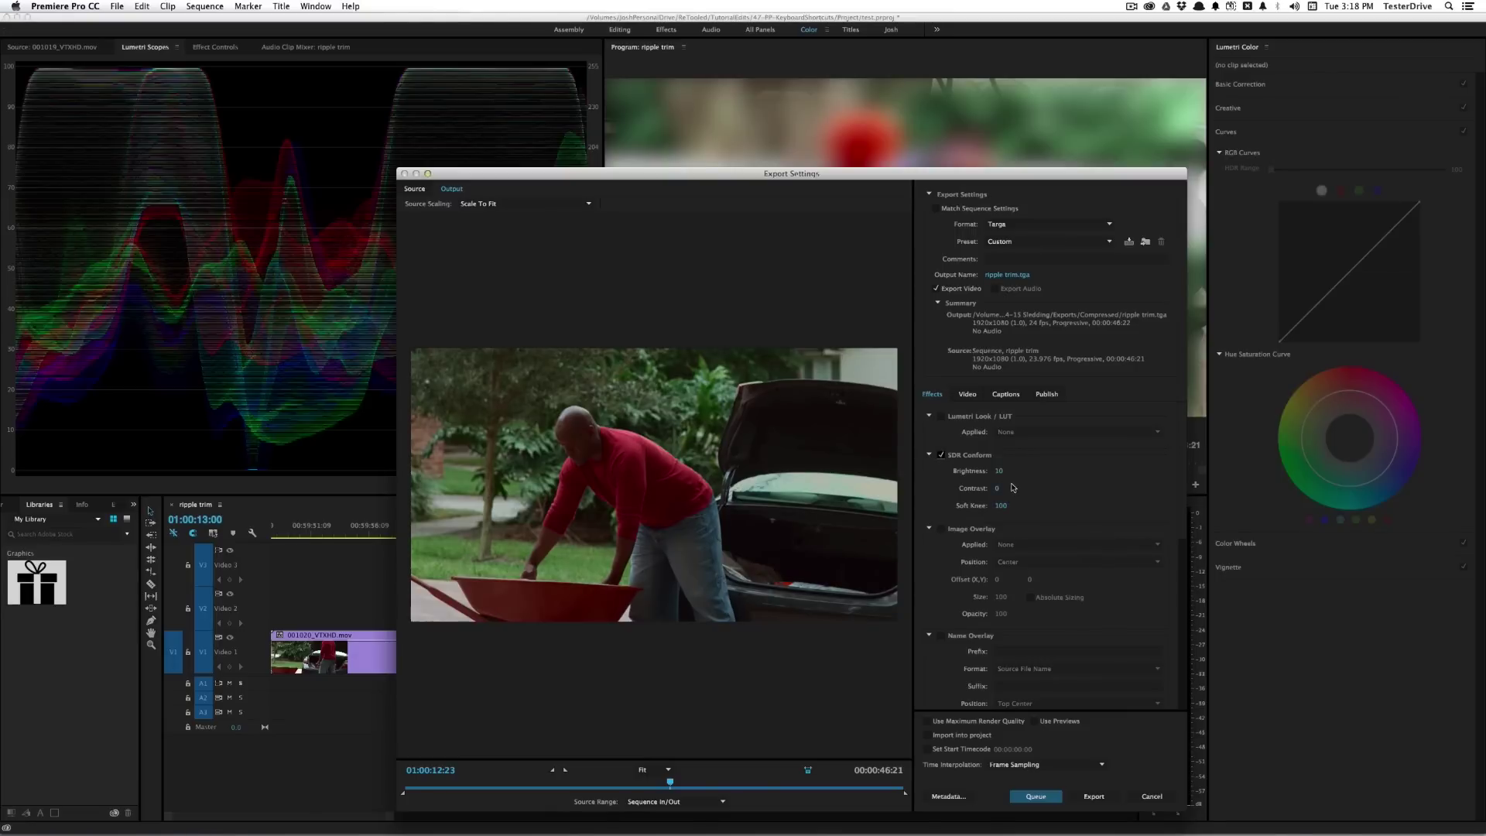
left_click(941, 456)
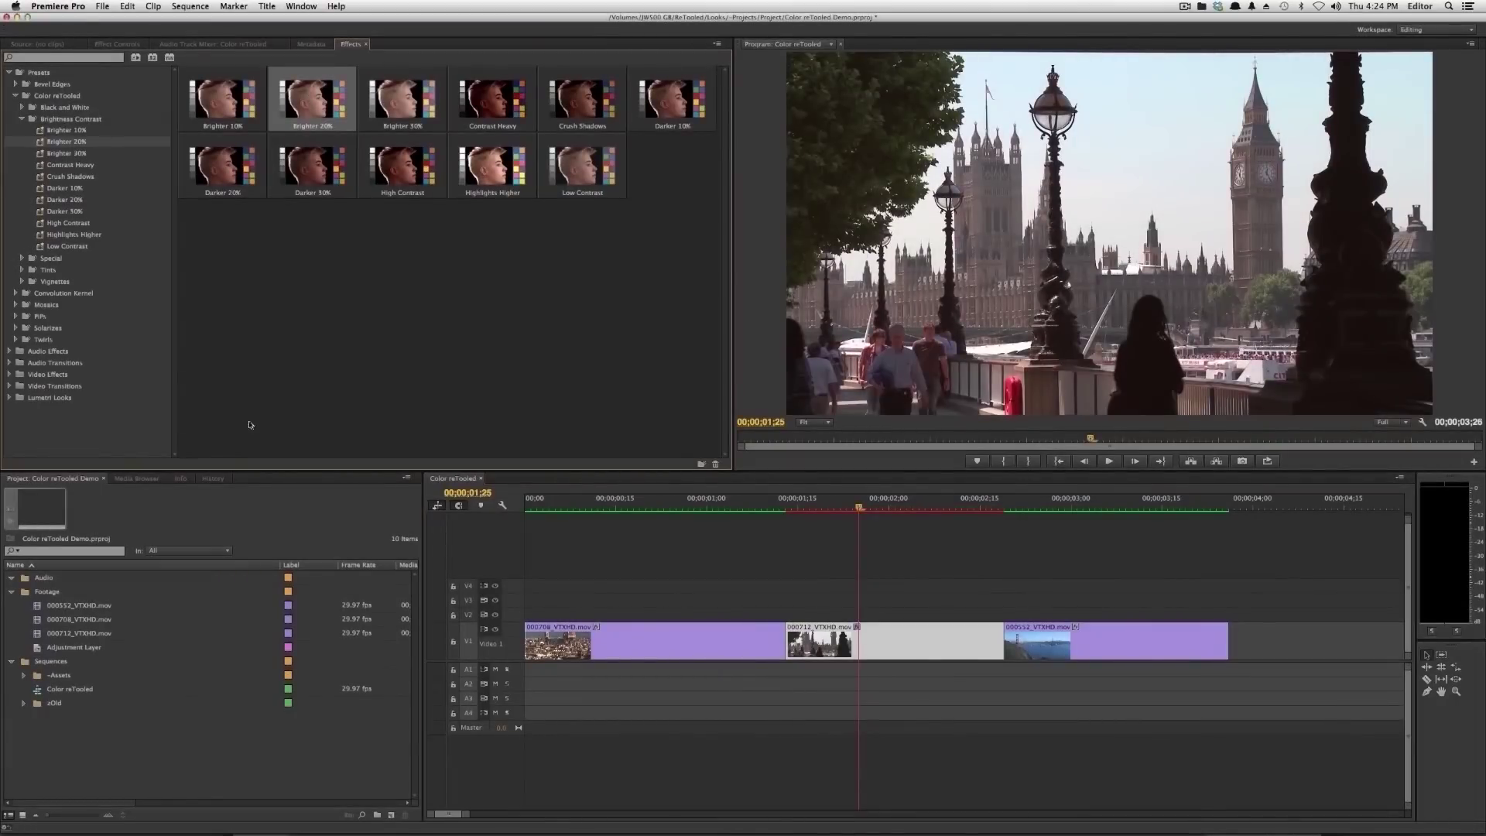
Browse the Color reTooled Vignettes presets and select the Cool Shadow Warm Highlight w Glow preset
left_click(110, 295)
double_click(64, 284)
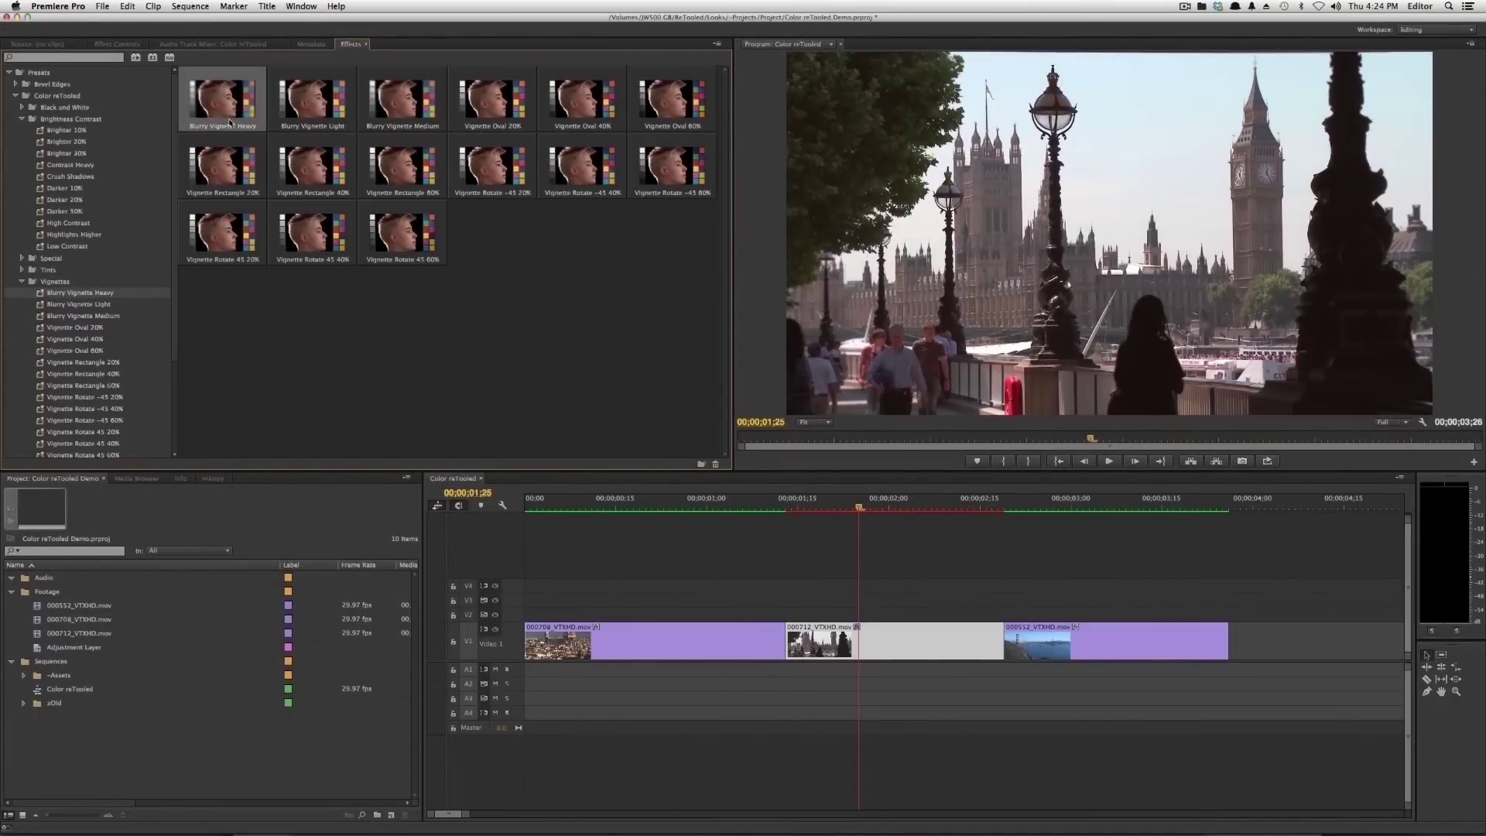
left_click(663, 109)
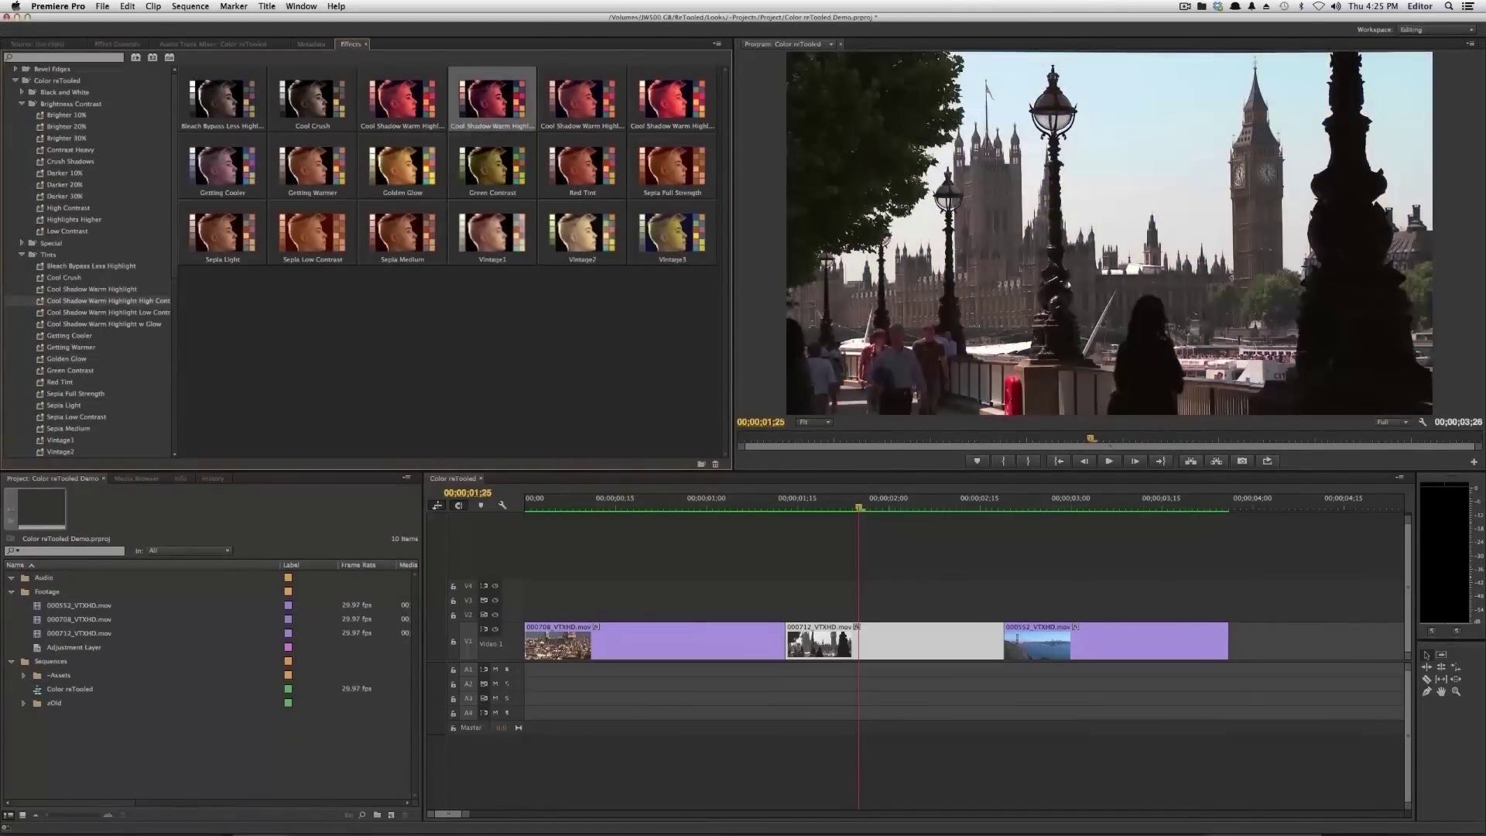
left_click(672, 99)
Place an adjustment layer on V3 over the clips and make the V3 track taller
left_click_drag(74, 647, 774, 600)
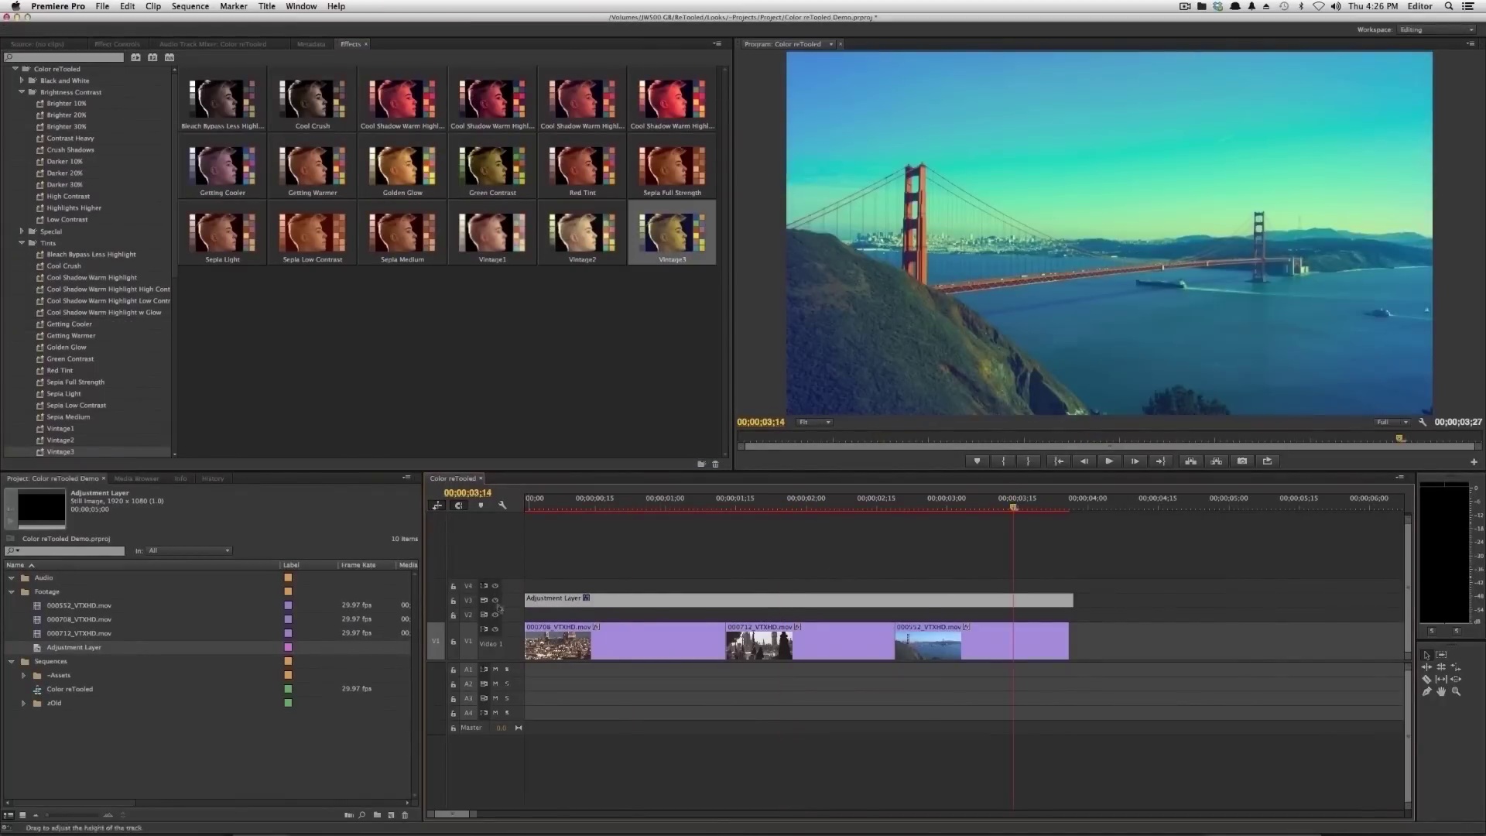
left_click_drag(499, 608, 499, 584)
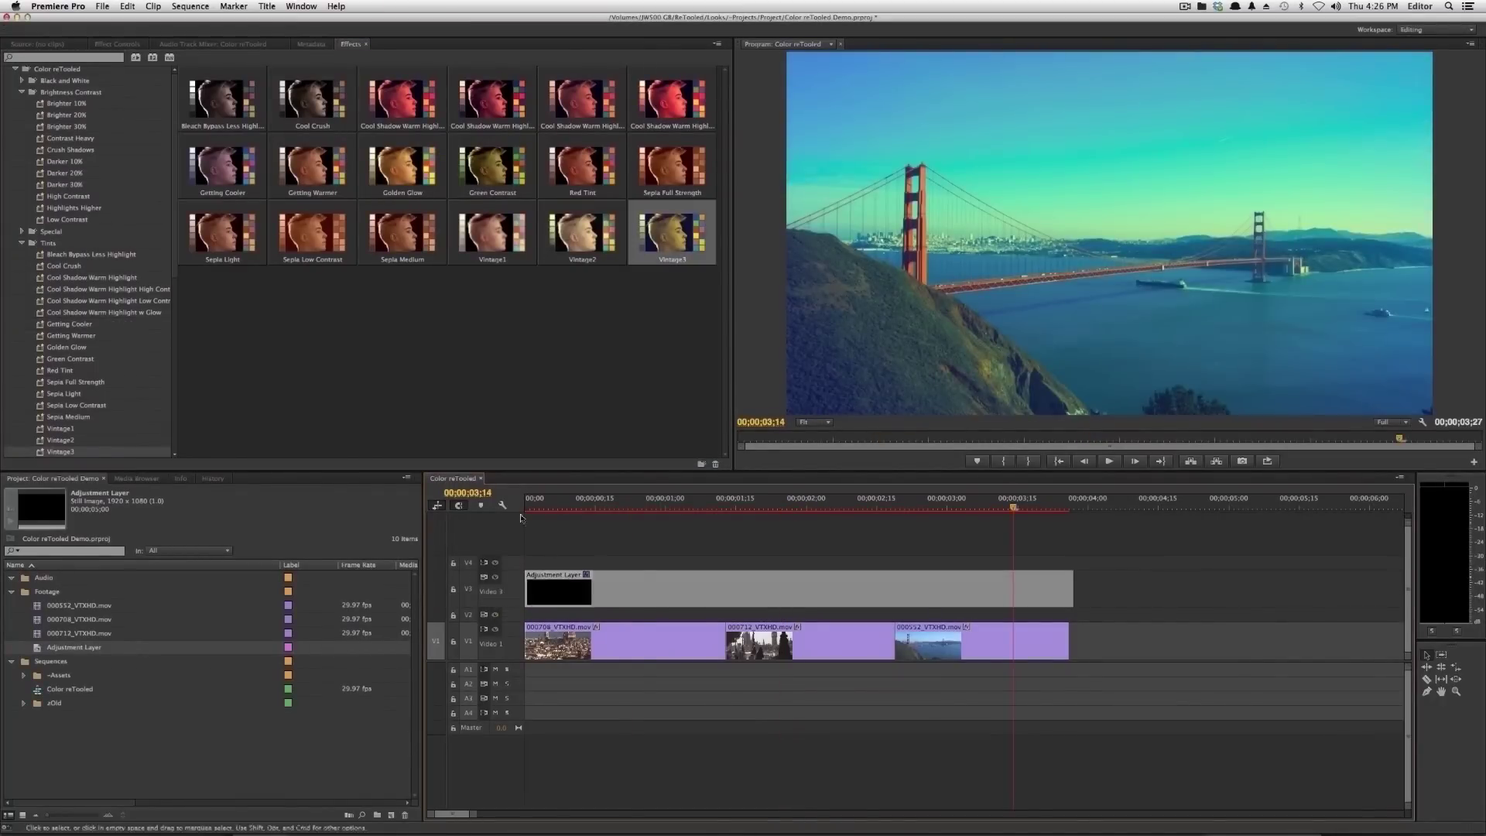
left_click(778, 503)
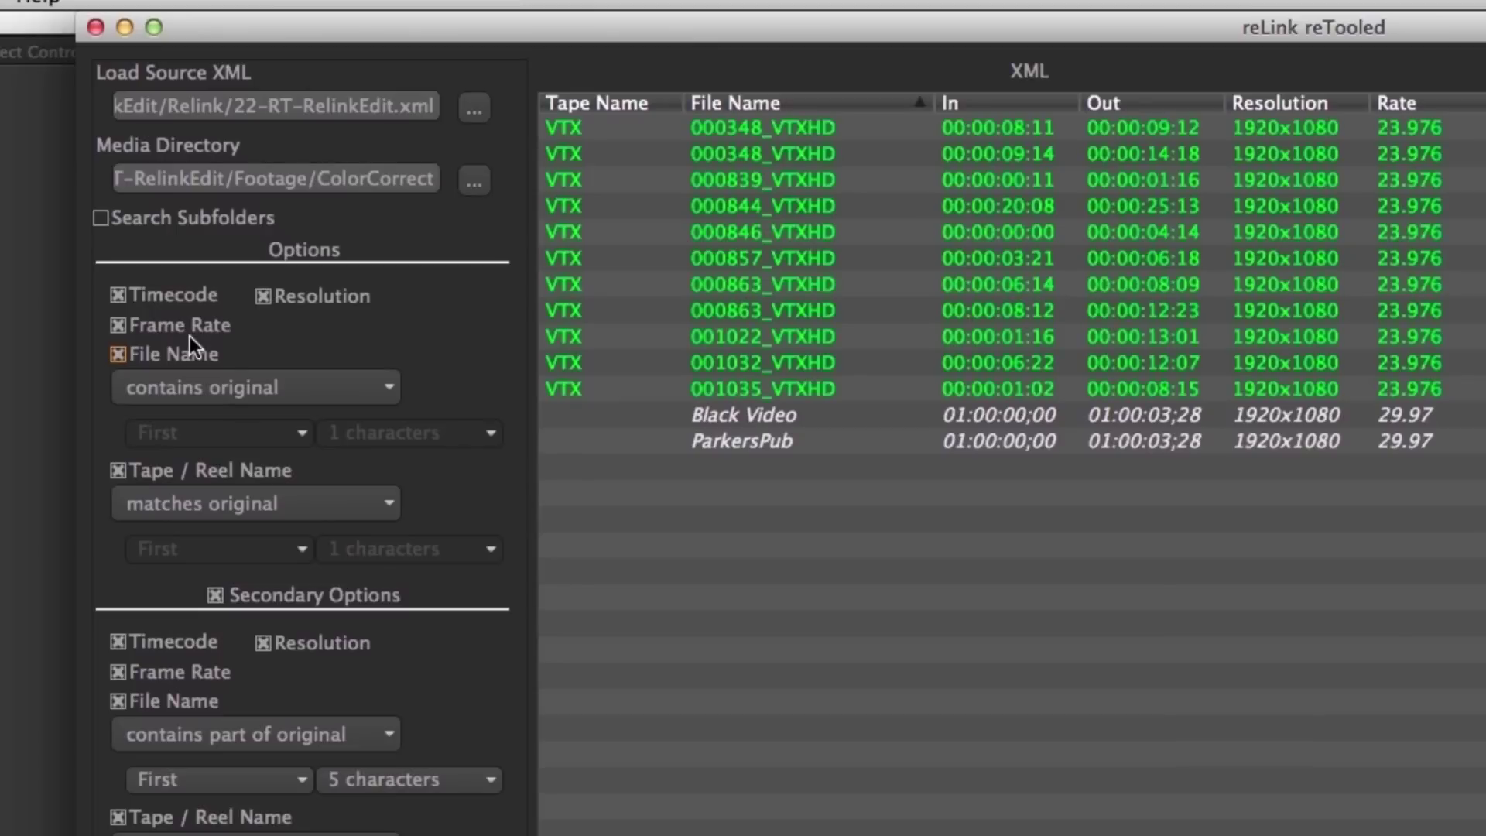
Keep File Name 'contains' and Tape/Reel Name 'matches' as the matching criteria
left_click(249, 393)
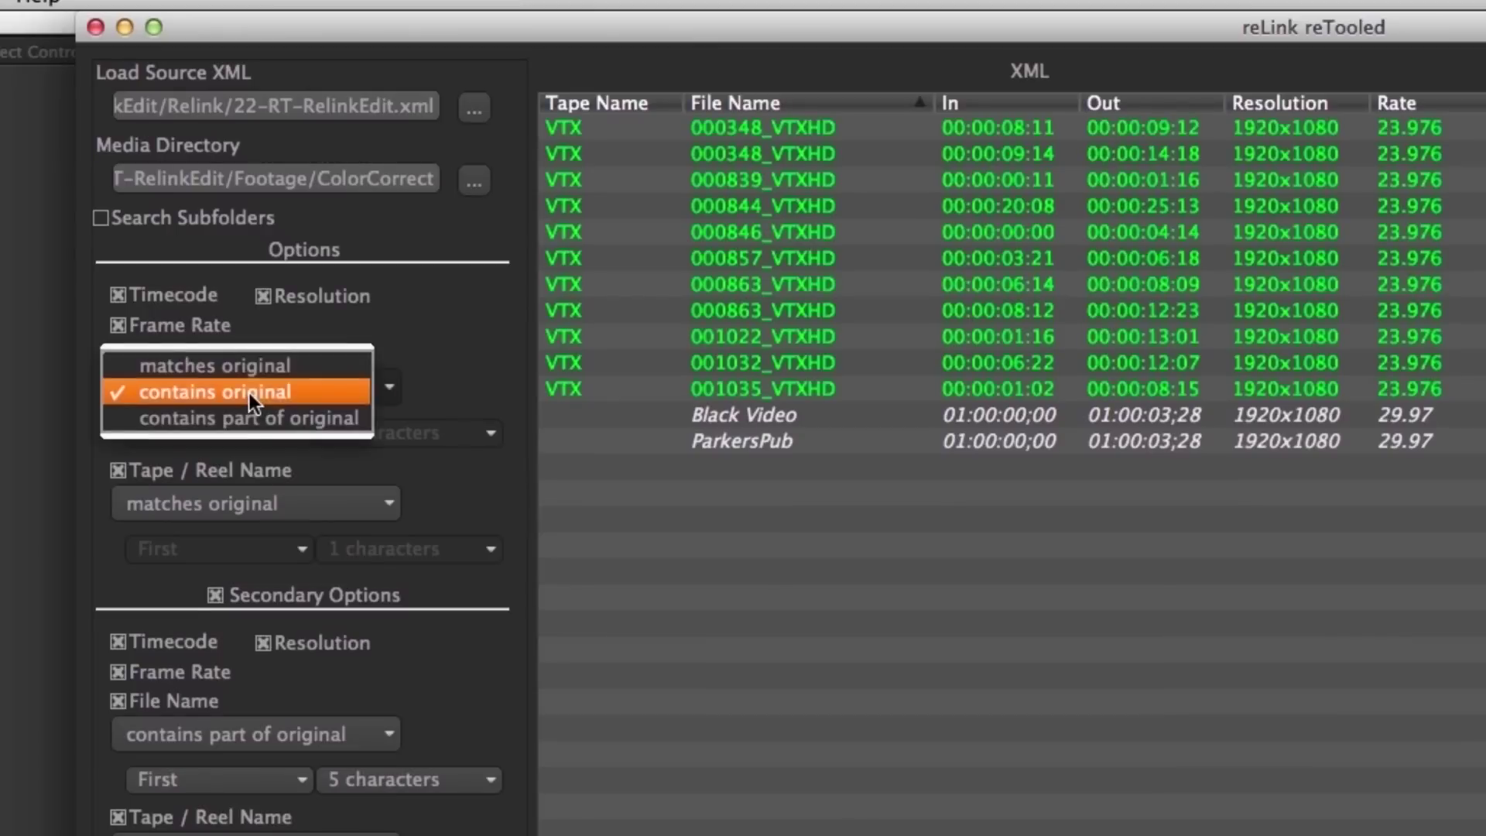
left_click(490, 358)
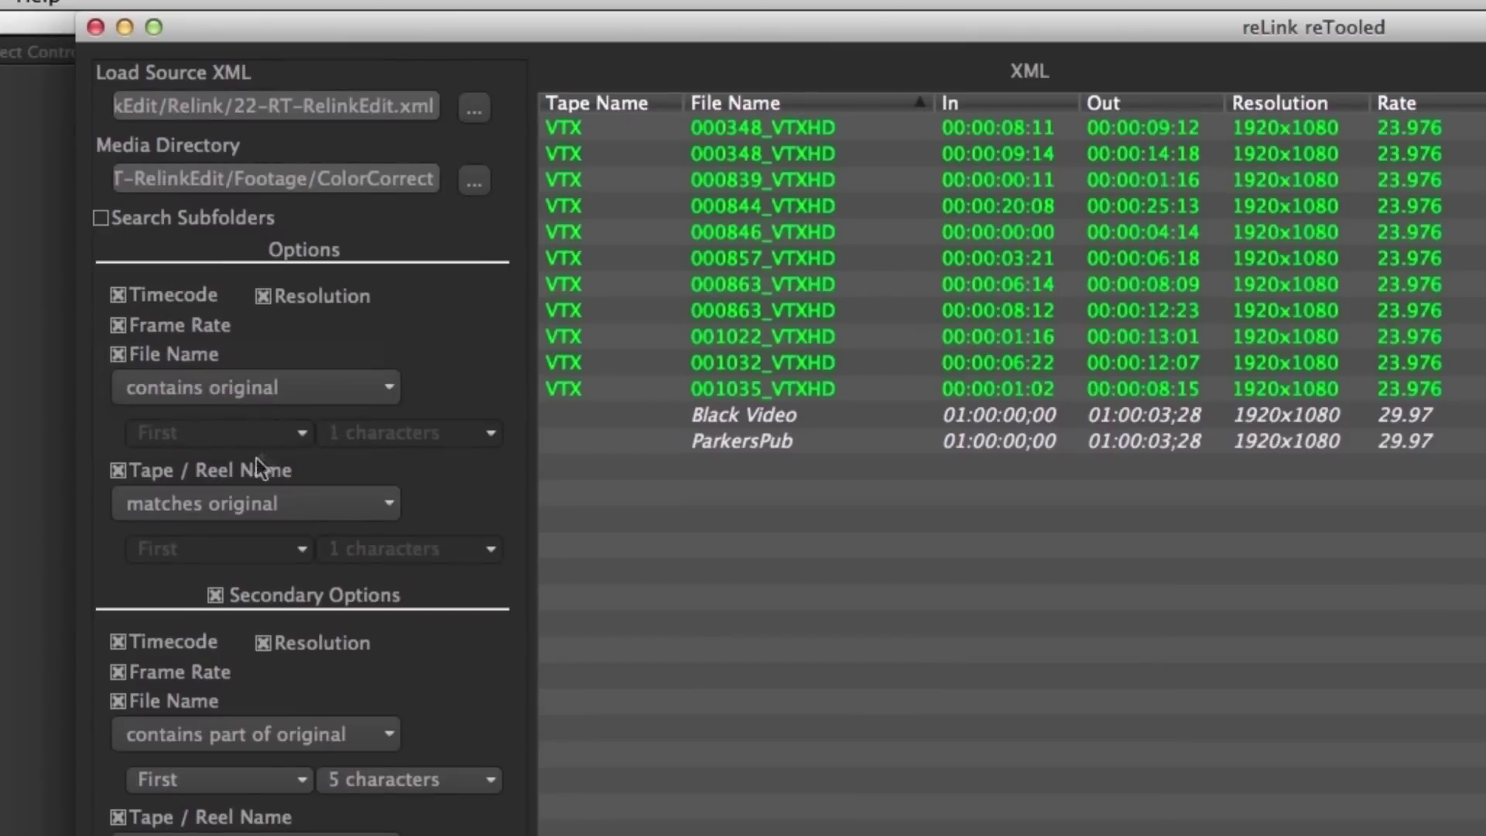
left_click(316, 517)
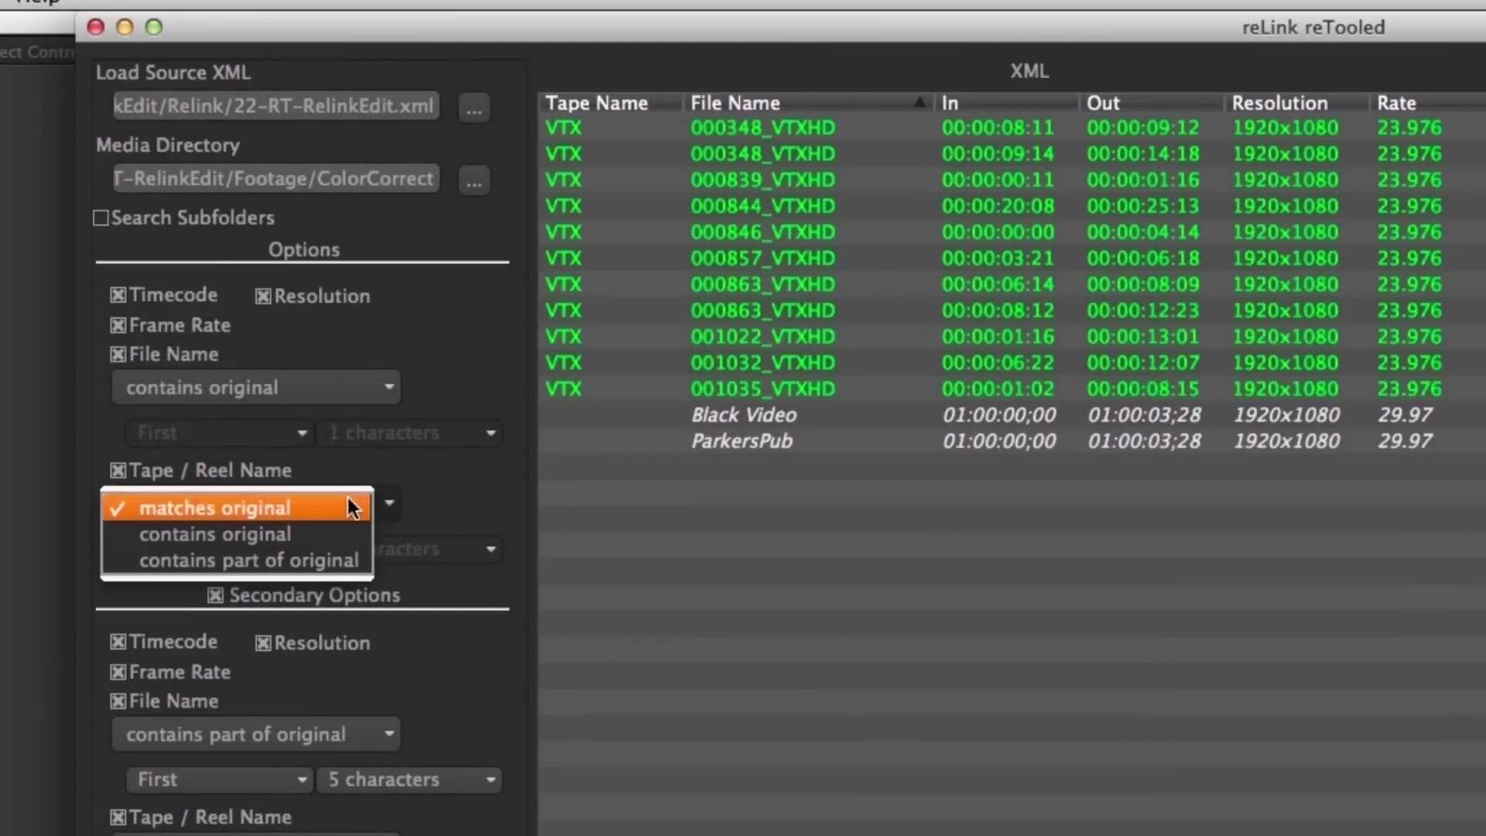
left_click(418, 507)
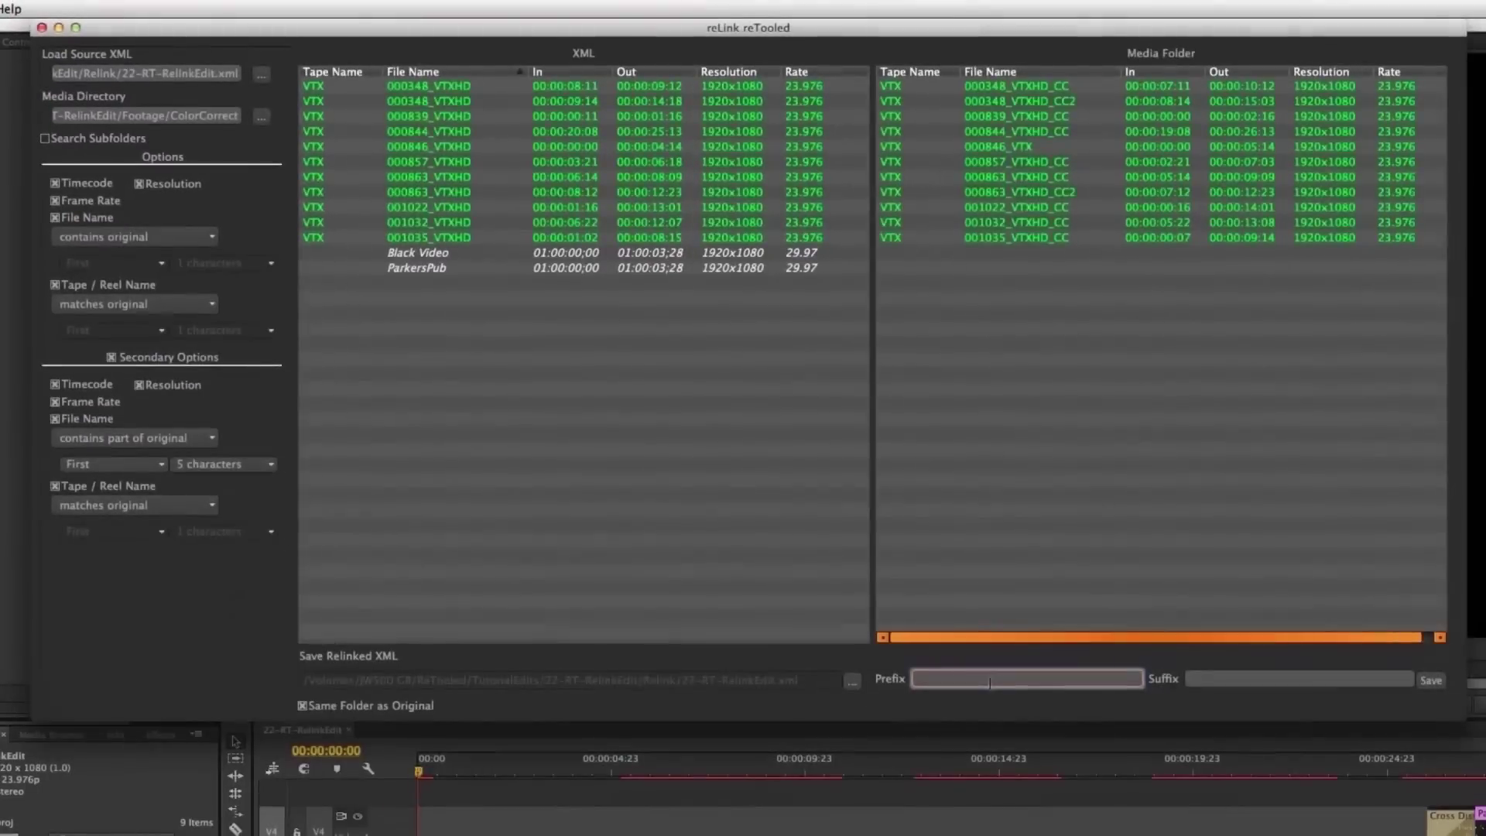
Enter the prefix 'relinked' and save the relinked XML
left_click(989, 678)
type("relinked")
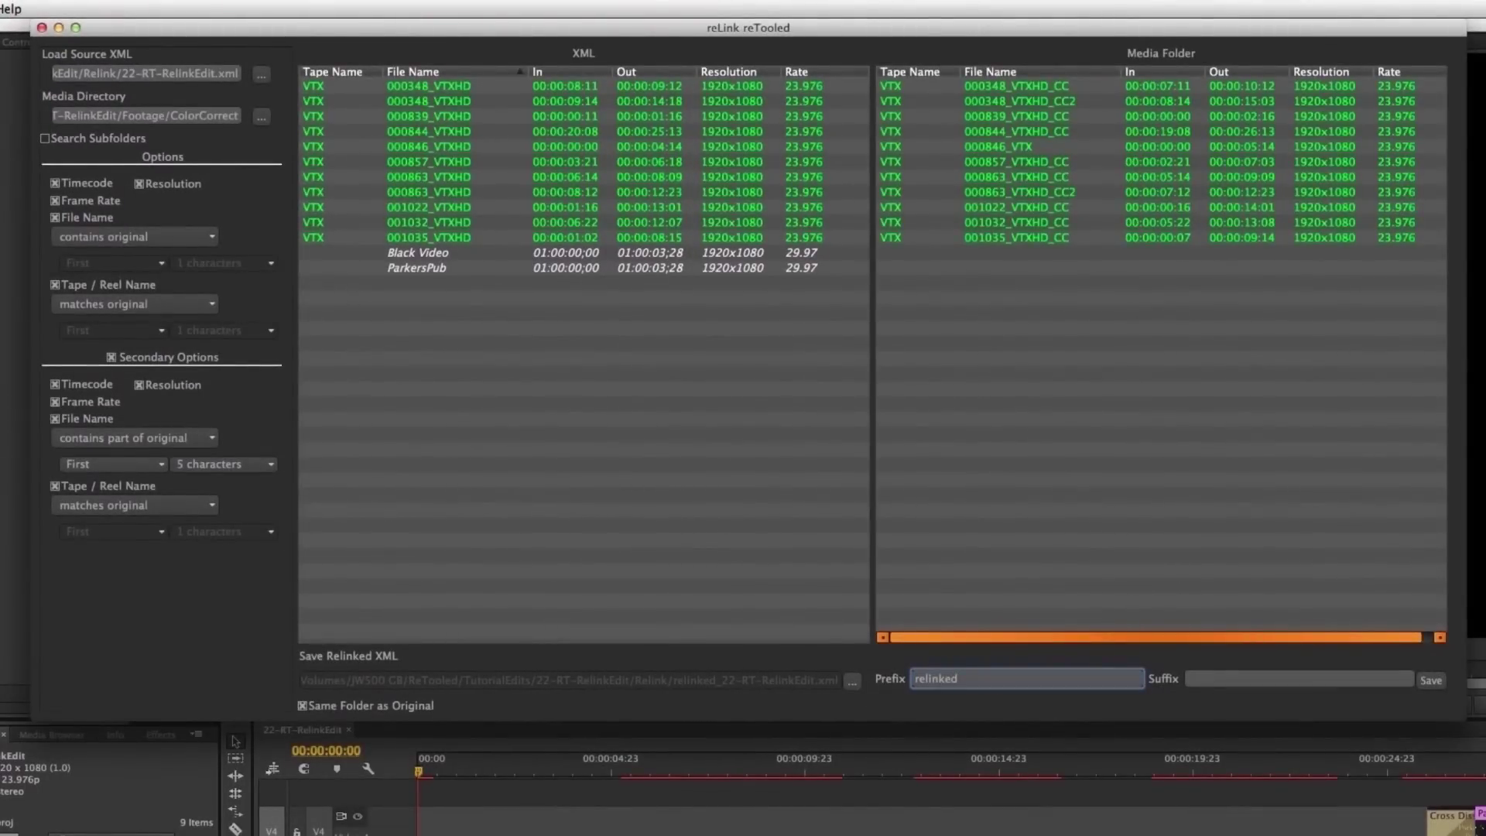
left_click(1432, 680)
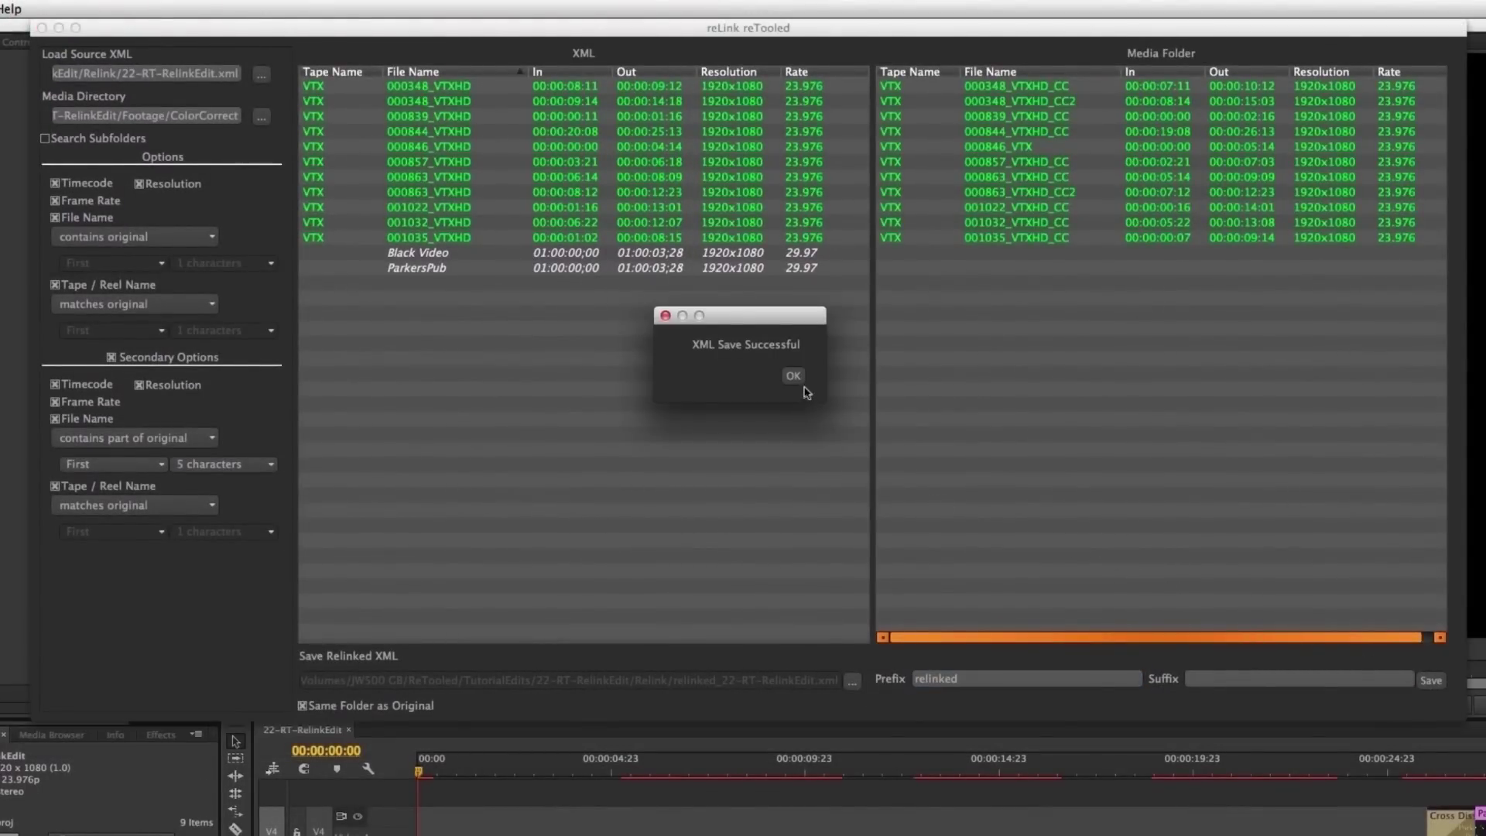